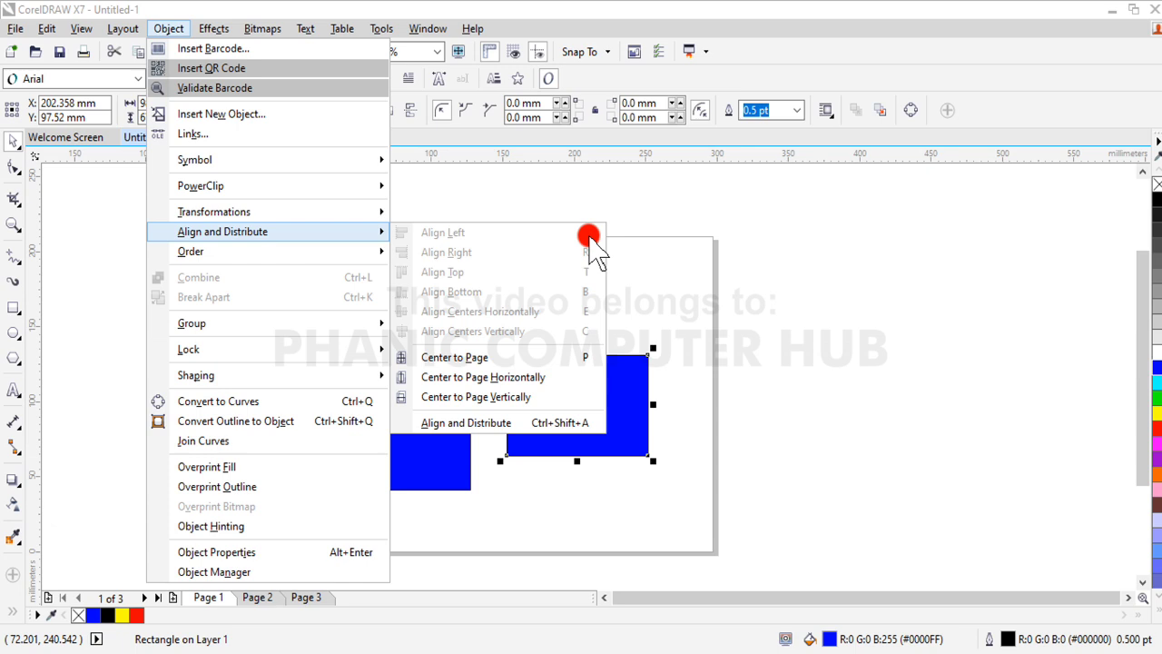
# Move all three blue rectangles together off the page into the empty area on its right side.
pyautogui.click(835, 329)
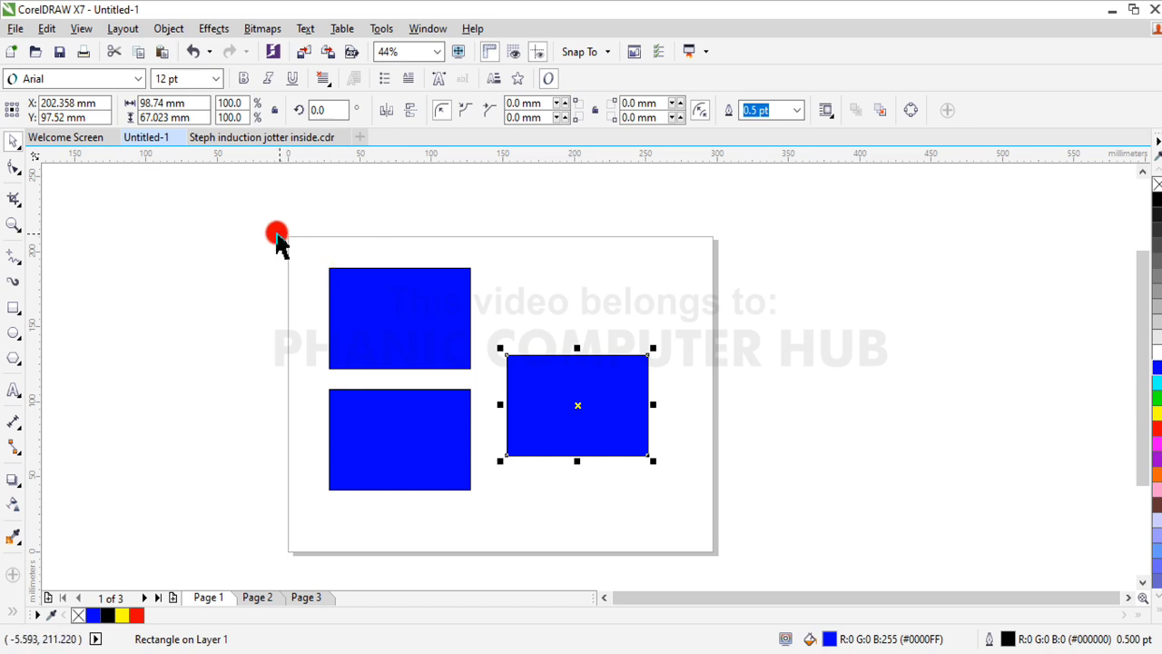
pyautogui.moveTo(275, 237); pyautogui.dragTo(724, 564)
pyautogui.click(812, 392)
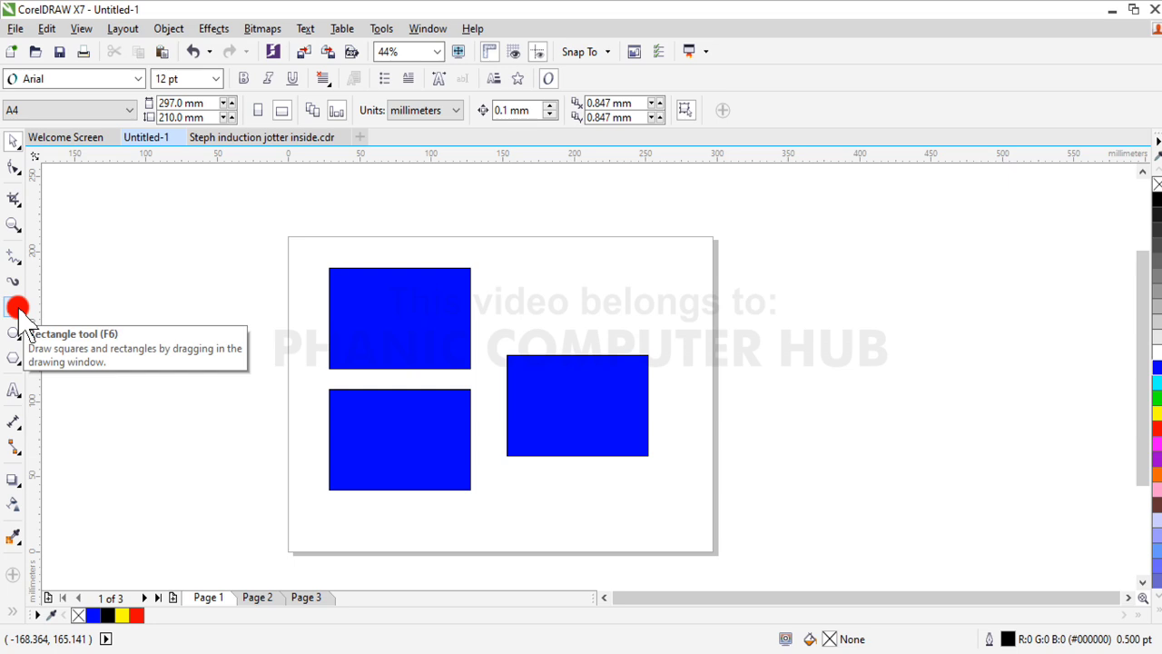
pyautogui.moveTo(247, 262); pyautogui.dragTo(687, 509)
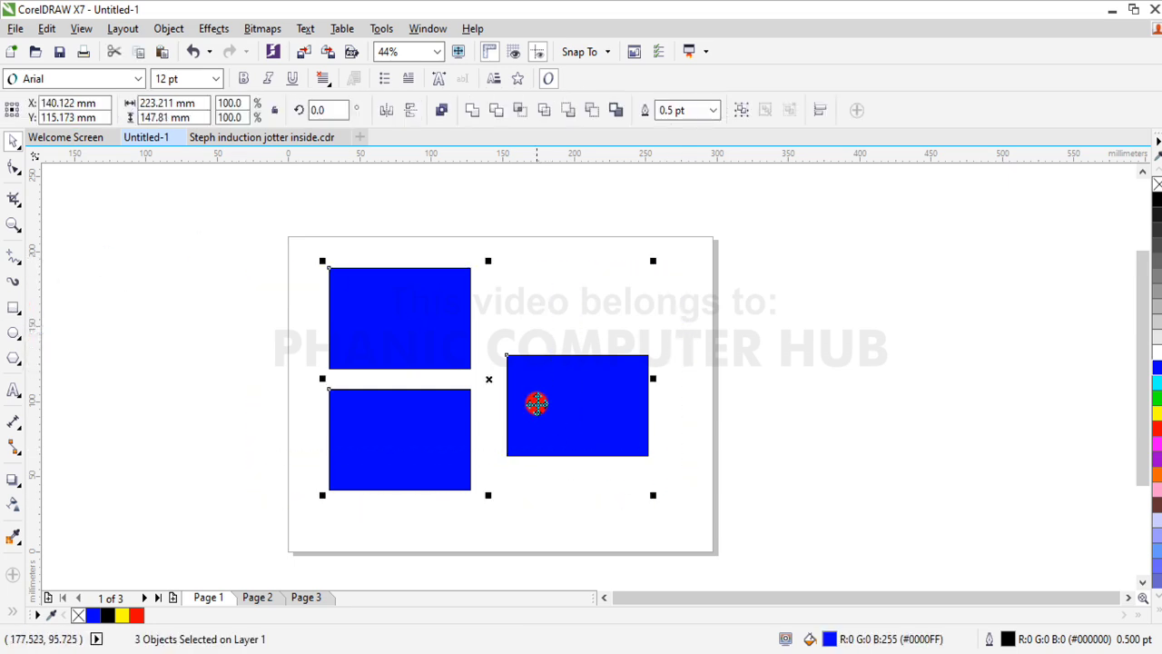
pyautogui.moveTo(488, 377); pyautogui.dragTo(977, 342)
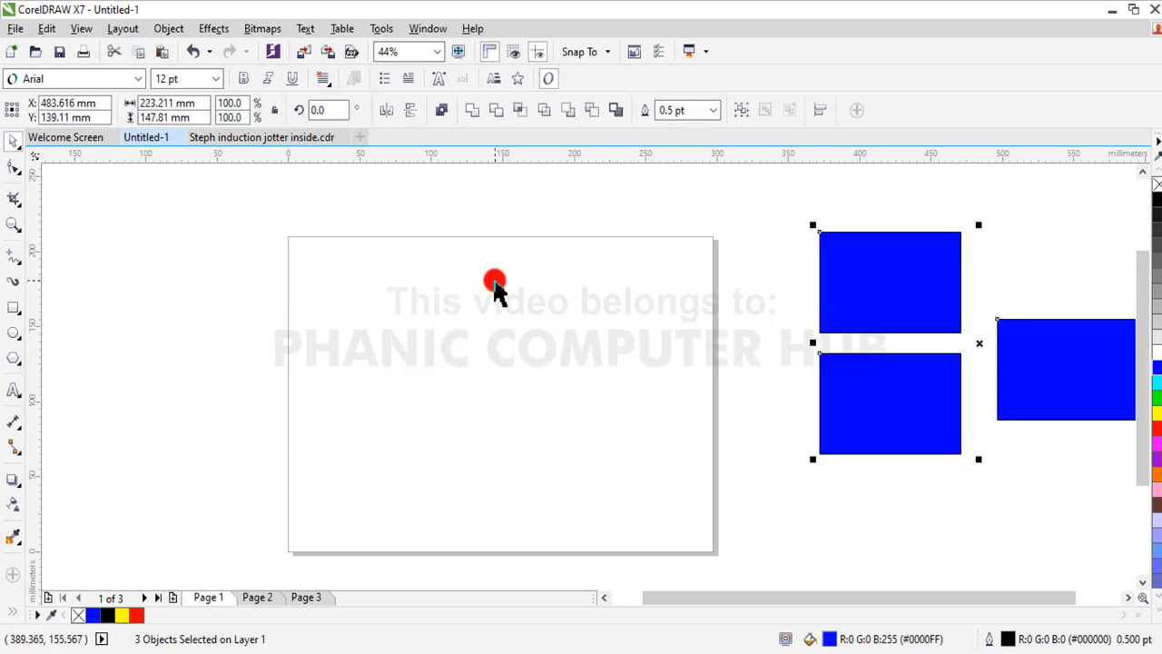
# Create a page-sized rectangle with a cyan fill and move it off-centre to about X 26 mm, Y 84 mm.
pyautogui.doubleClick(14, 307)
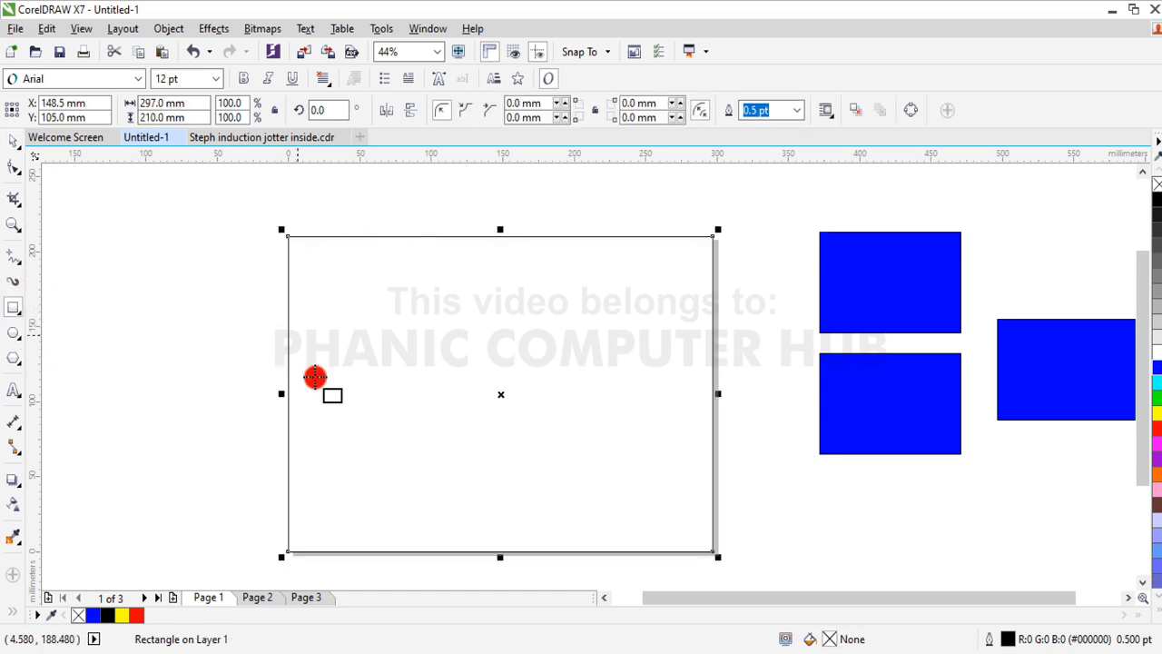
pyautogui.click(14, 142)
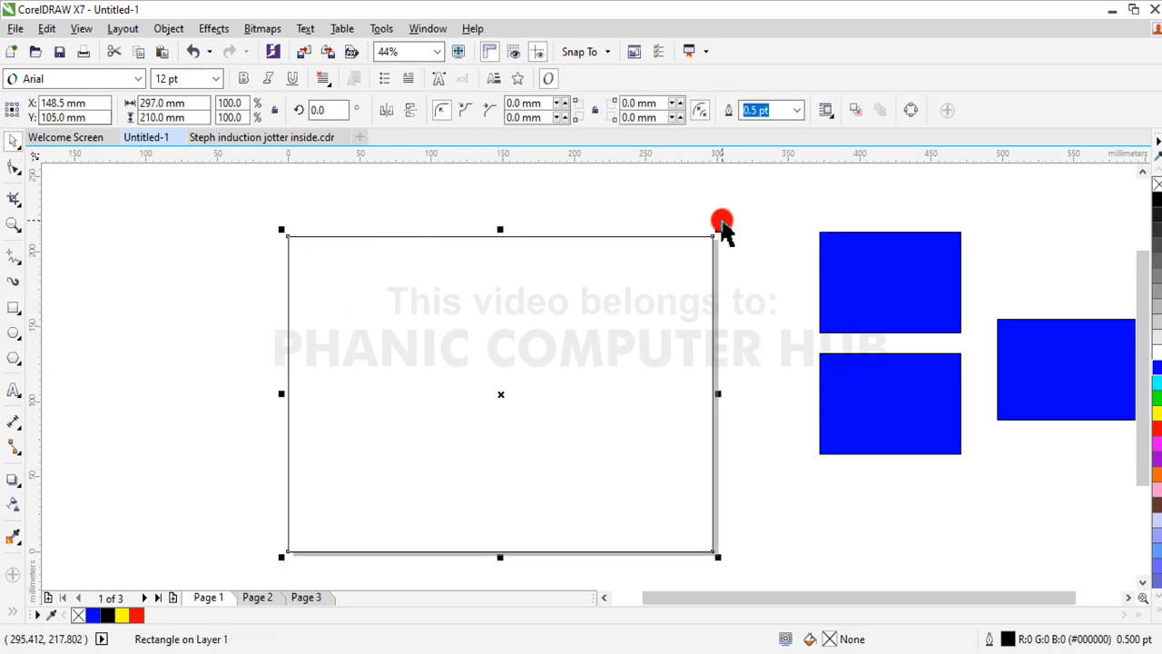
pyautogui.click(1155, 389)
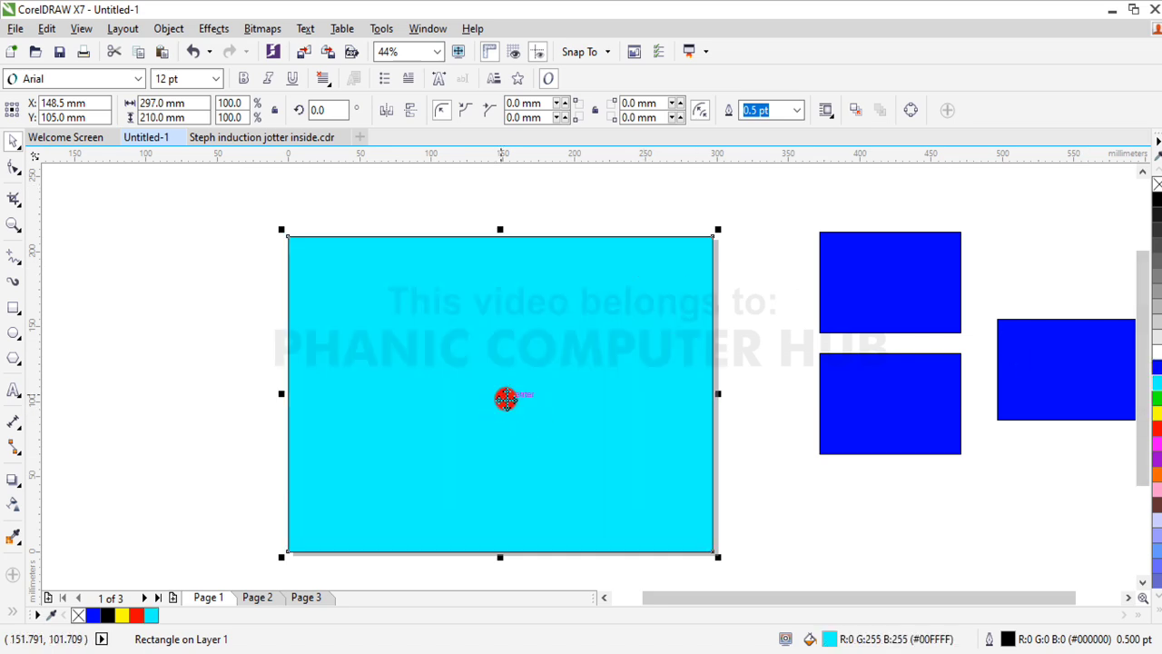
pyautogui.moveTo(505, 398); pyautogui.dragTo(327, 423)
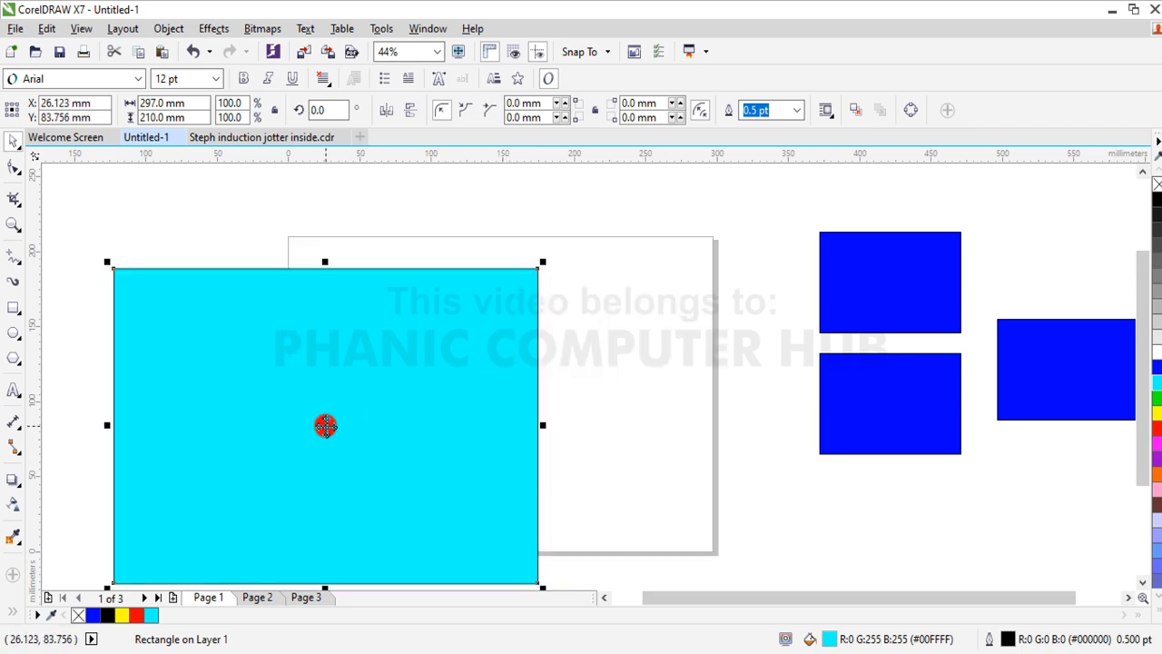
# Add the artistic text "P", enlarge it to about 218 pt and place it outside the page near its lower-right corner.
pyautogui.click(14, 391)
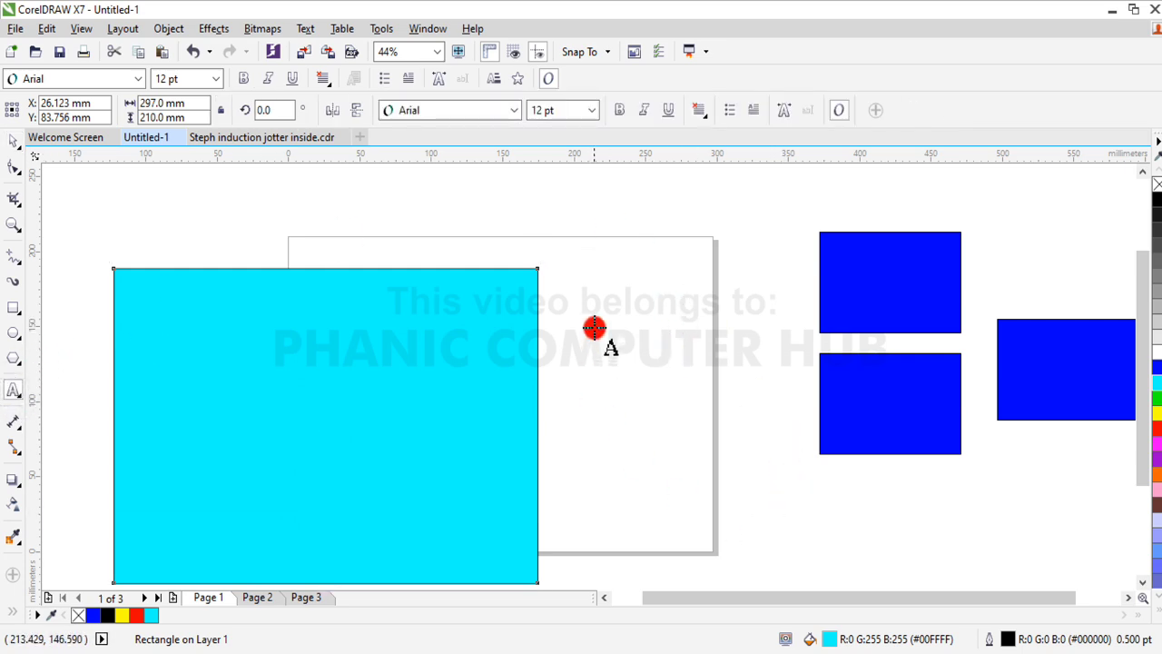
pyautogui.click(524, 192)
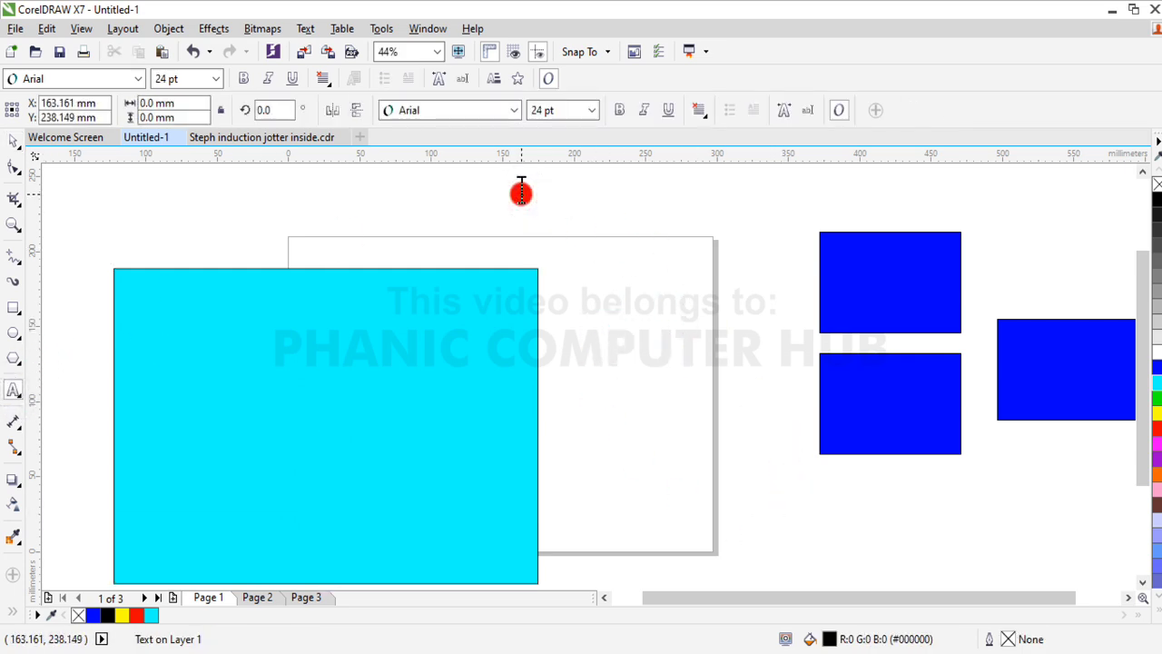
pyautogui.click(13, 140)
pyautogui.moveTo(531, 195); pyautogui.dragTo(607, 267)
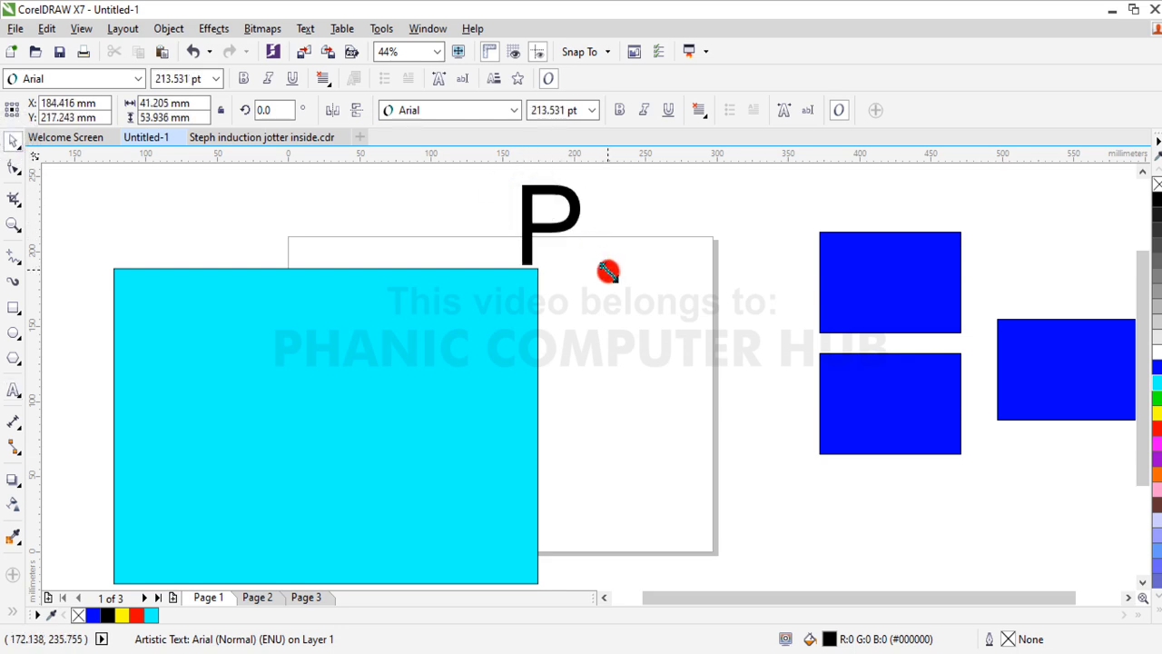
pyautogui.moveTo(545, 226); pyautogui.dragTo(789, 493)
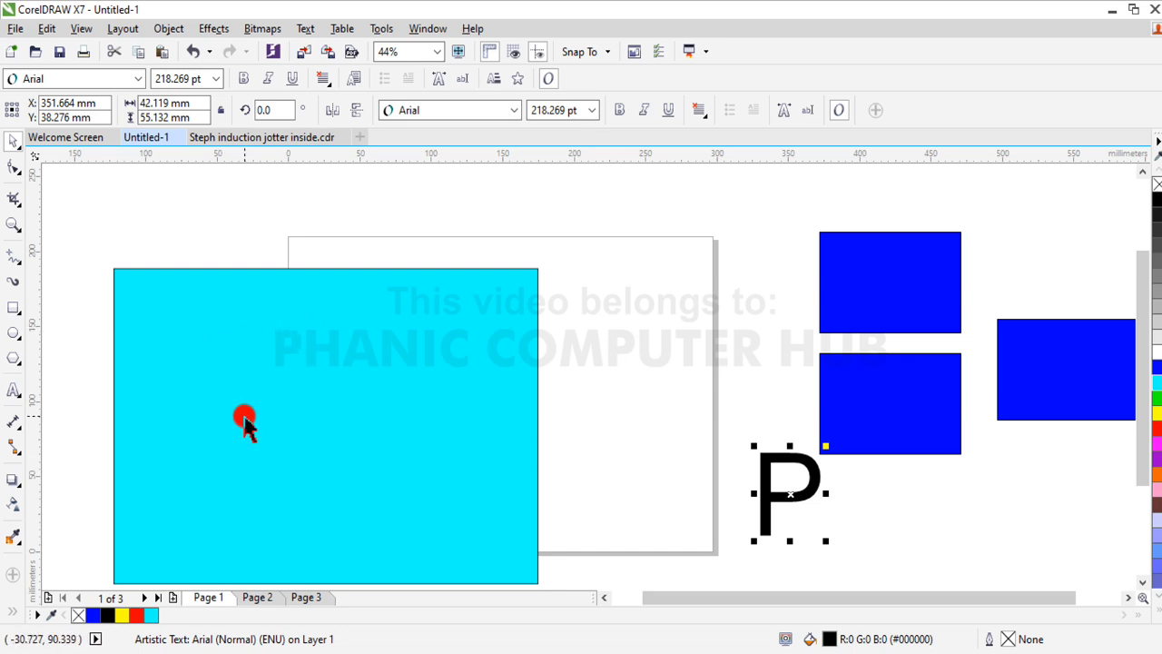
# Center the cyan rectangle on the page.
pyautogui.click(282, 410)
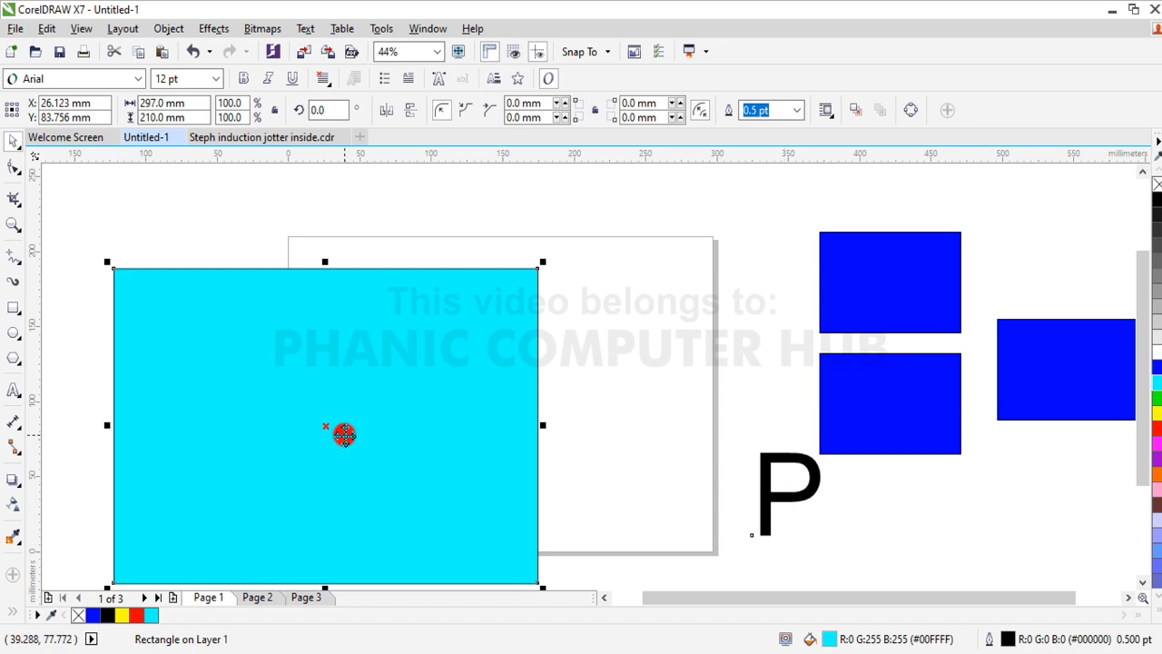
pyautogui.press('p')
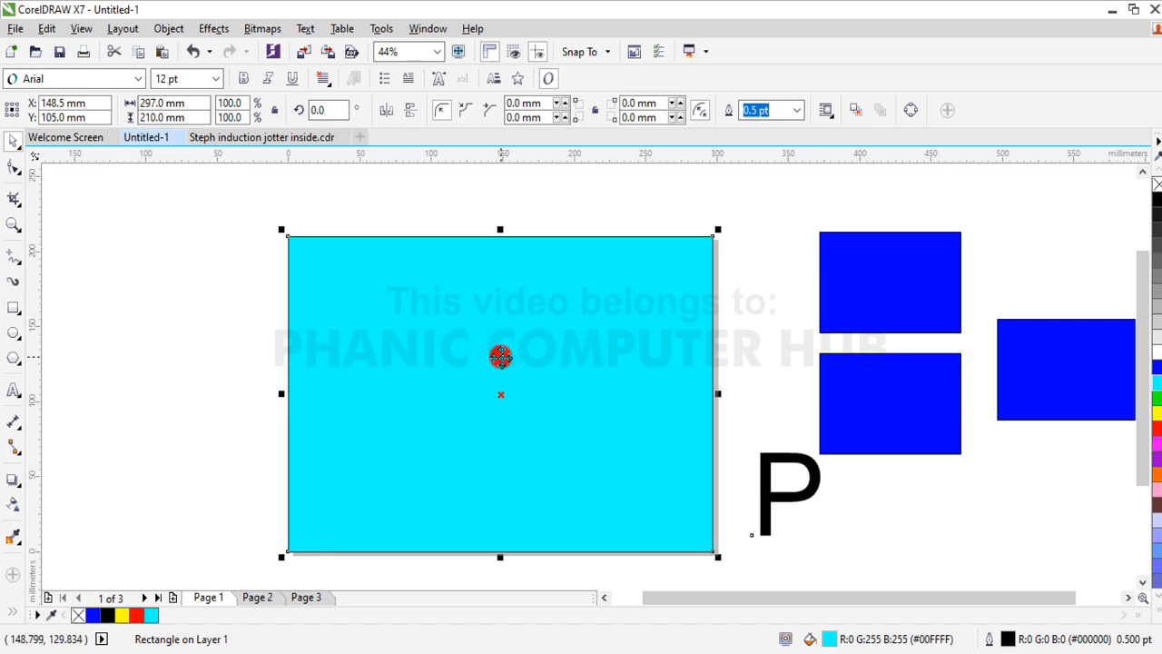
# Delete the cyan rectangle and the letter P.
pyautogui.press('Delete')
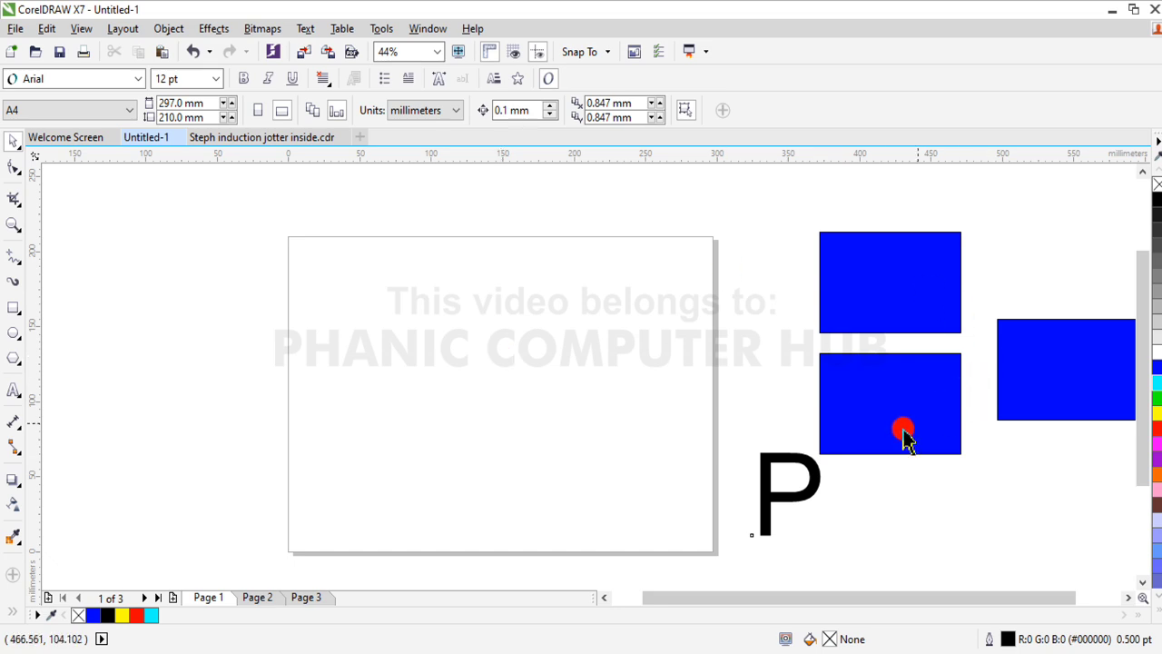
pyautogui.click(812, 491)
pyautogui.press('Delete')
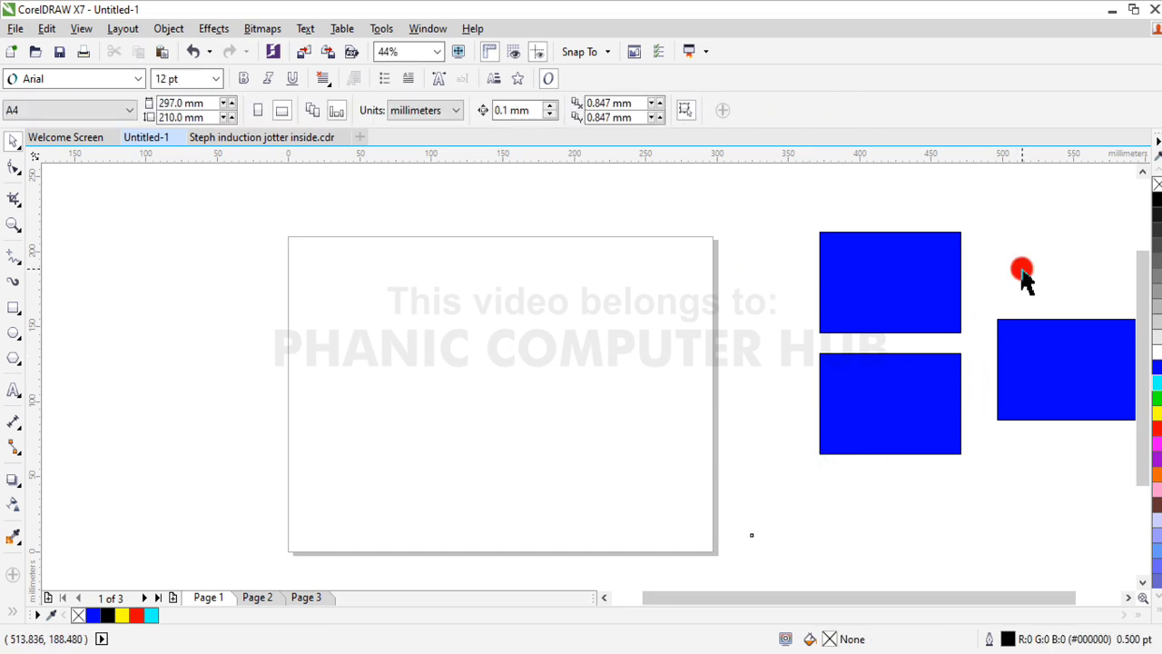
# Move the three blue rectangles together back onto the page, centred at about X 152 mm, Y 94 mm.
pyautogui.moveTo(768, 209); pyautogui.dragTo(1109, 495)
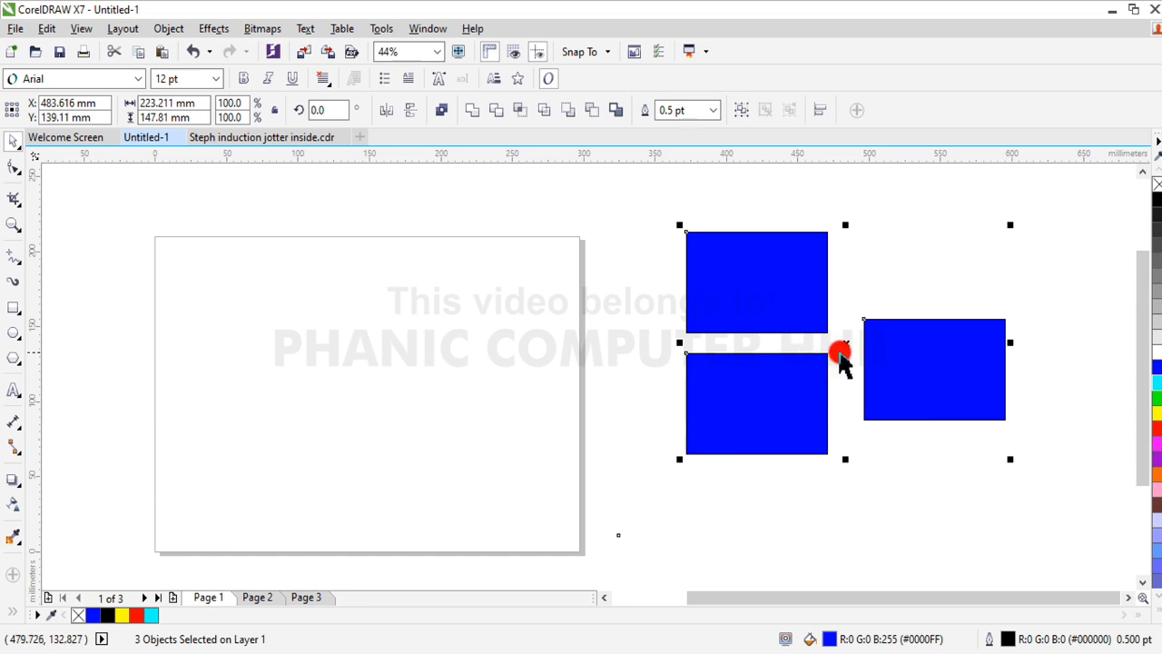
pyautogui.moveTo(843, 342); pyautogui.dragTo(370, 410)
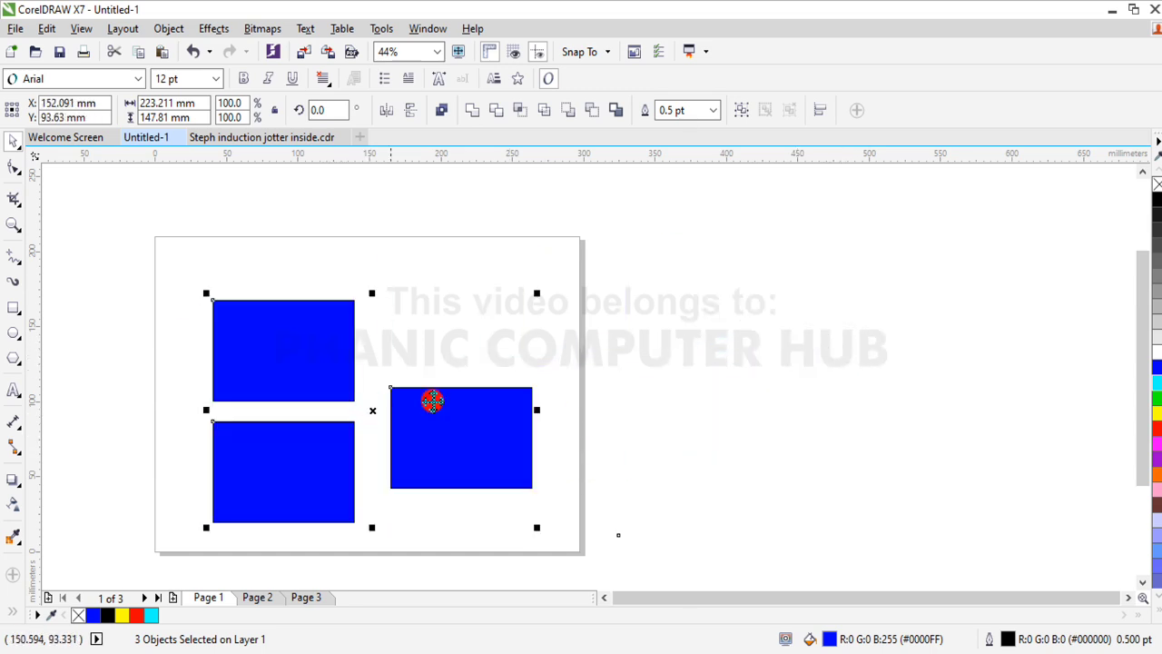
pyautogui.click(604, 596)
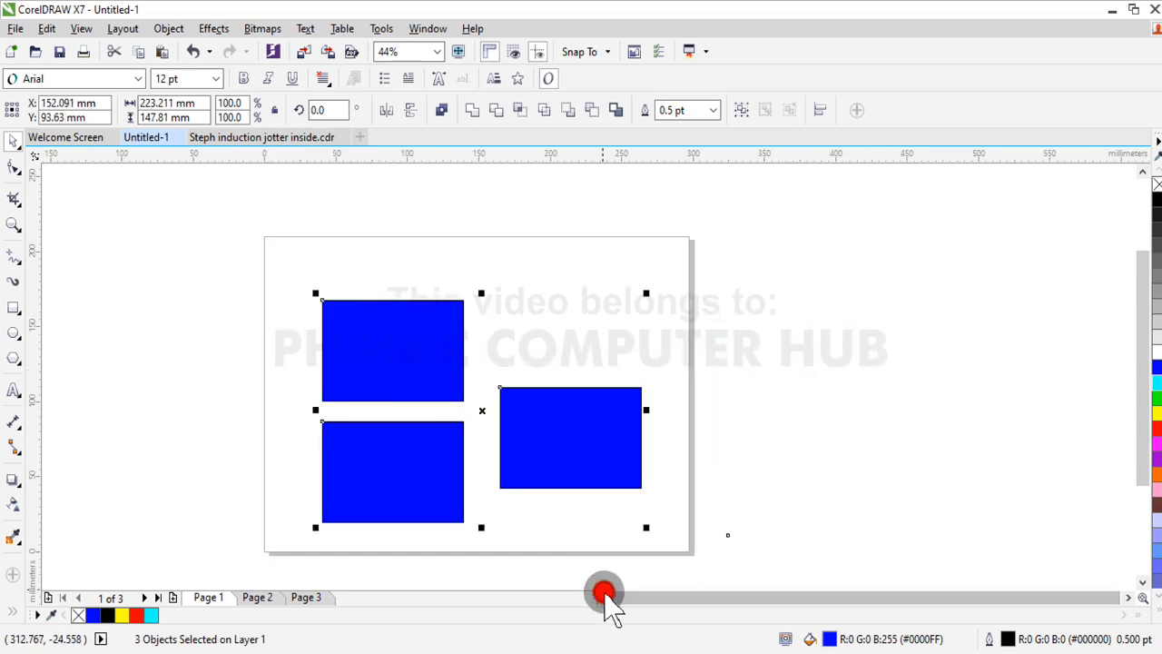
pyautogui.moveTo(1141, 345); pyautogui.dragTo(1143, 370)
pyautogui.click(835, 363)
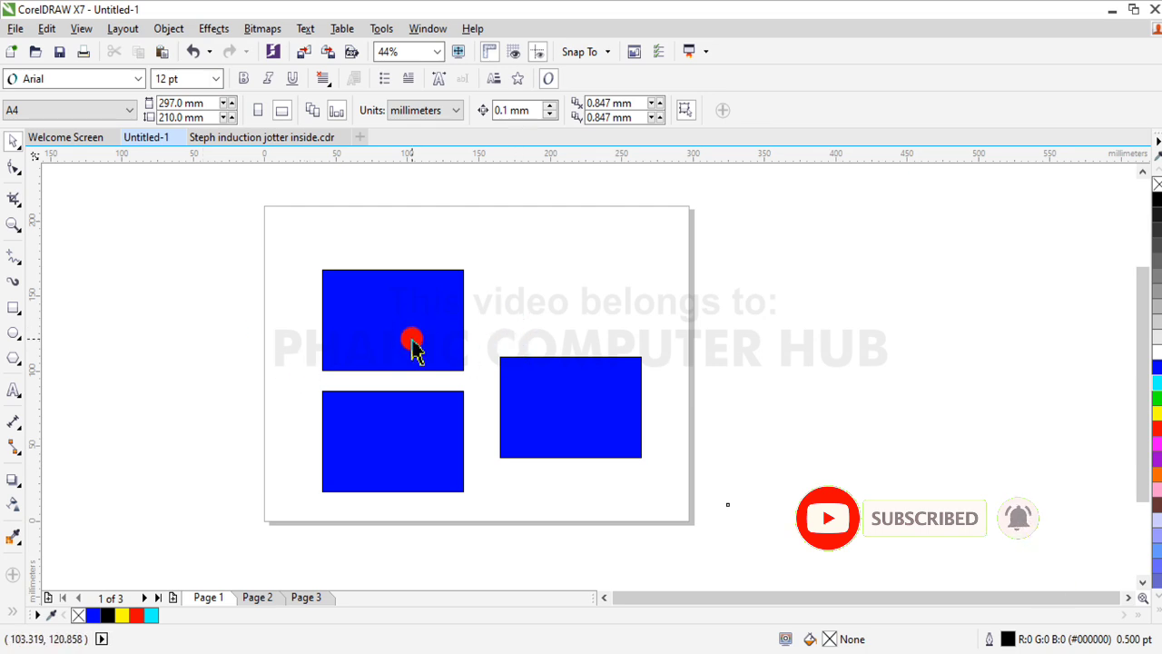
# Narrow the lower-left blue rectangle to 50% of its width and position it centrally beneath the upper rectangle.
pyautogui.click(433, 443)
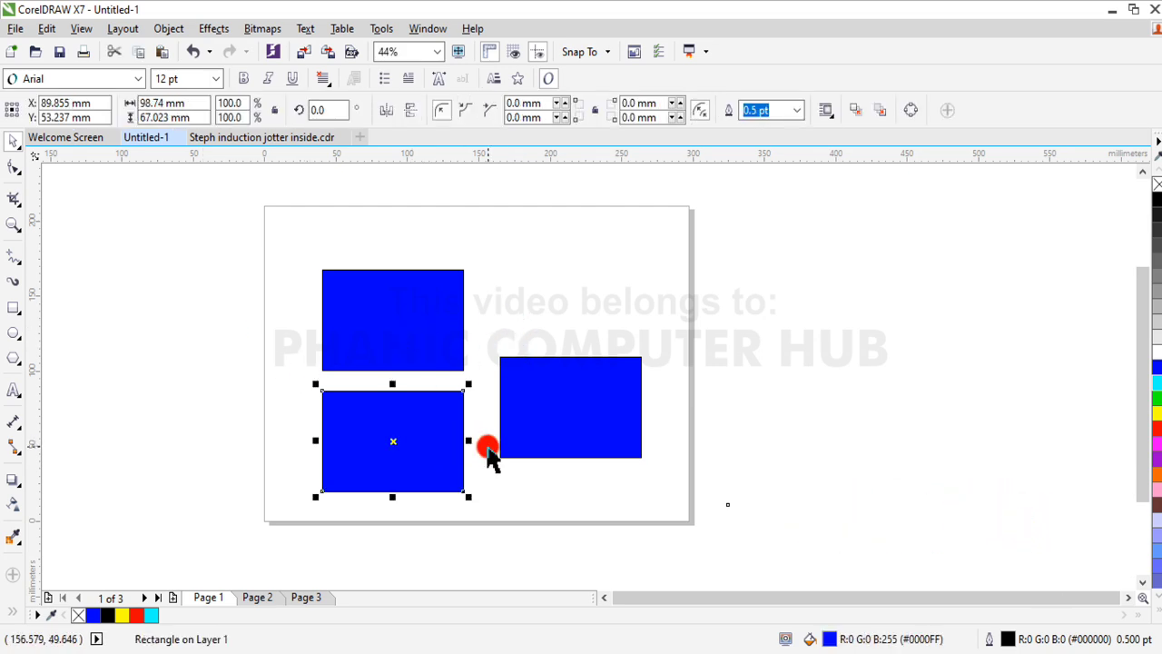
pyautogui.moveTo(472, 443); pyautogui.dragTo(411, 443)
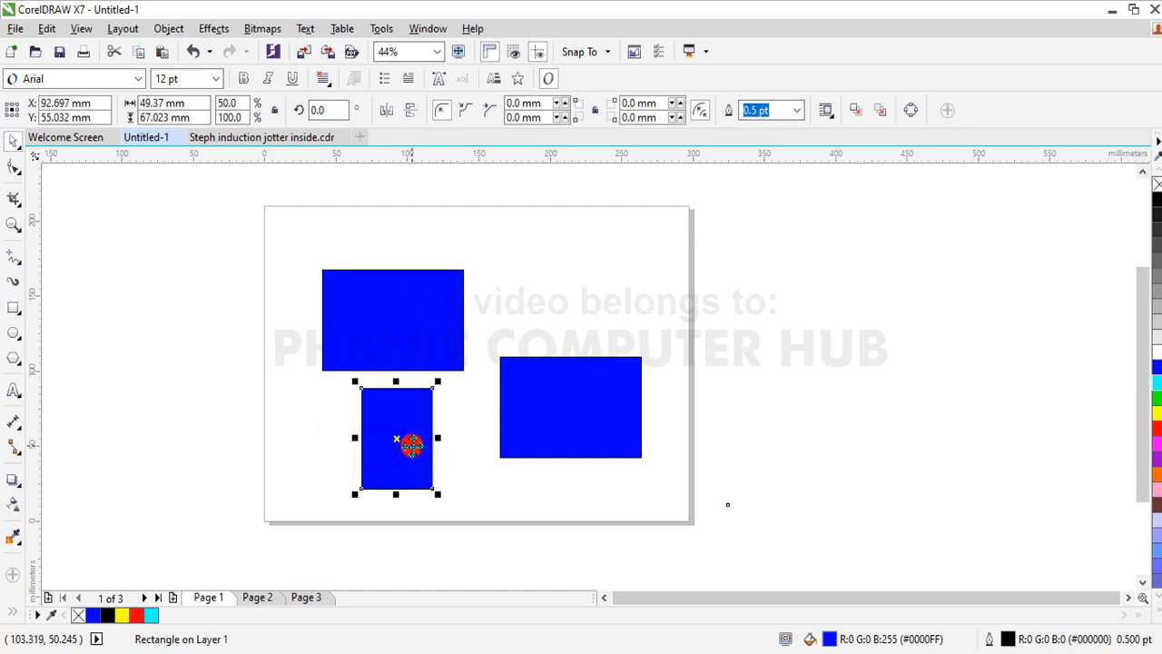
pyautogui.click(570, 445)
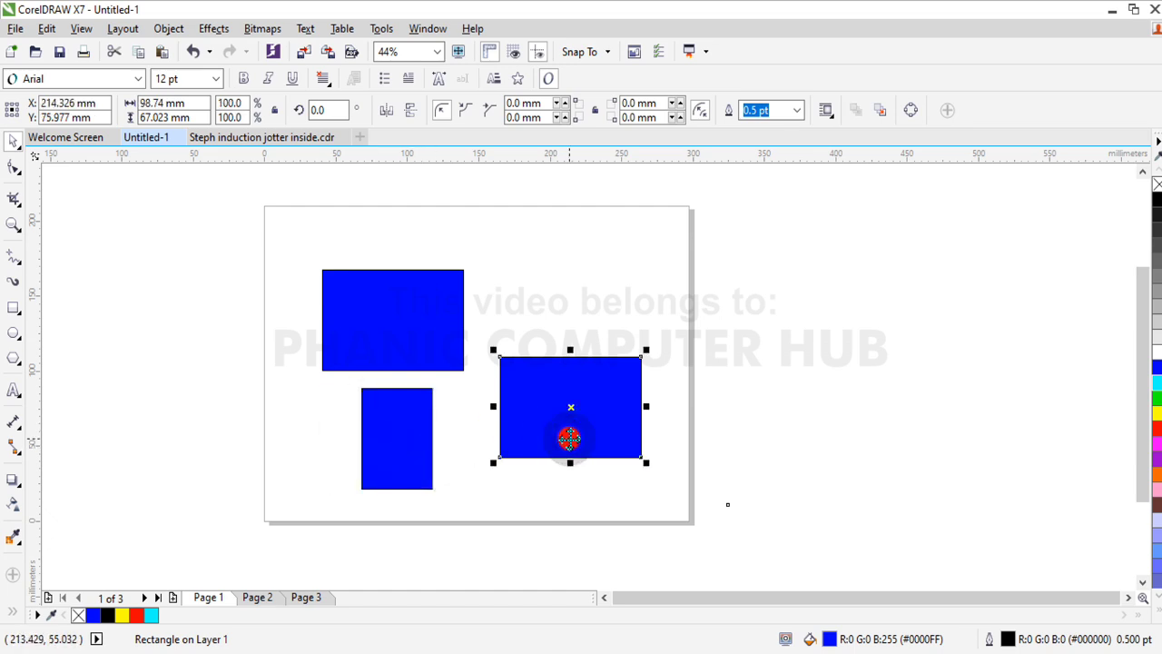
pyautogui.click(408, 423)
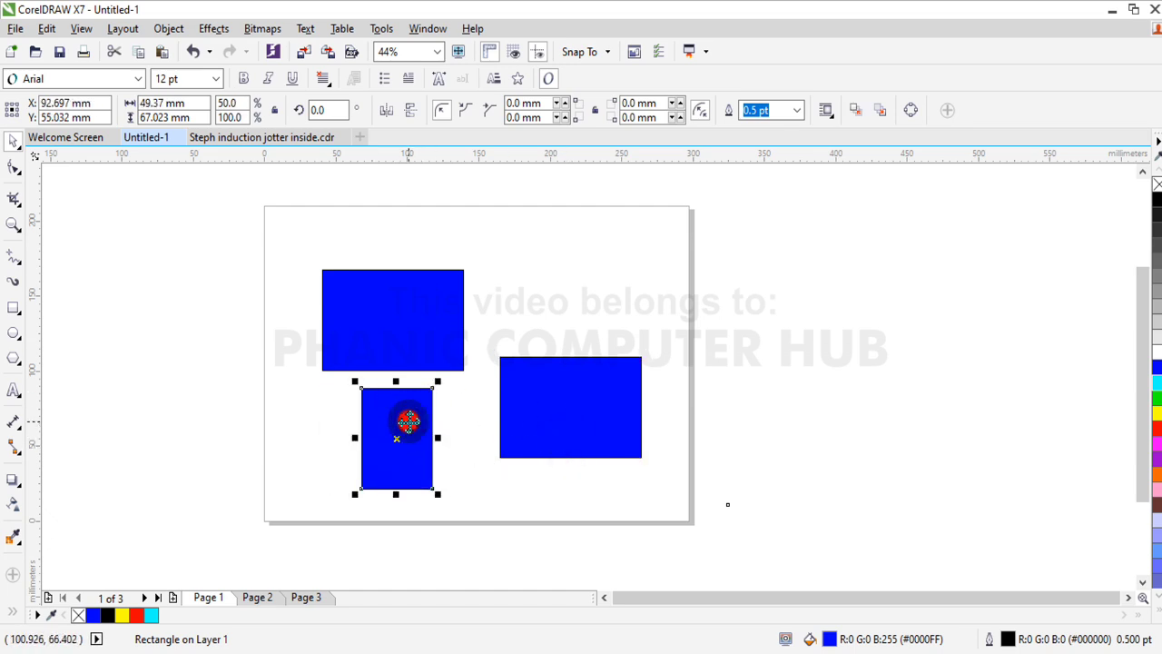
pyautogui.moveTo(408, 421)
pyautogui.mouseDown()
pyautogui.moveTo(371, 417)
pyautogui.moveTo(409, 416)
pyautogui.mouseUp()
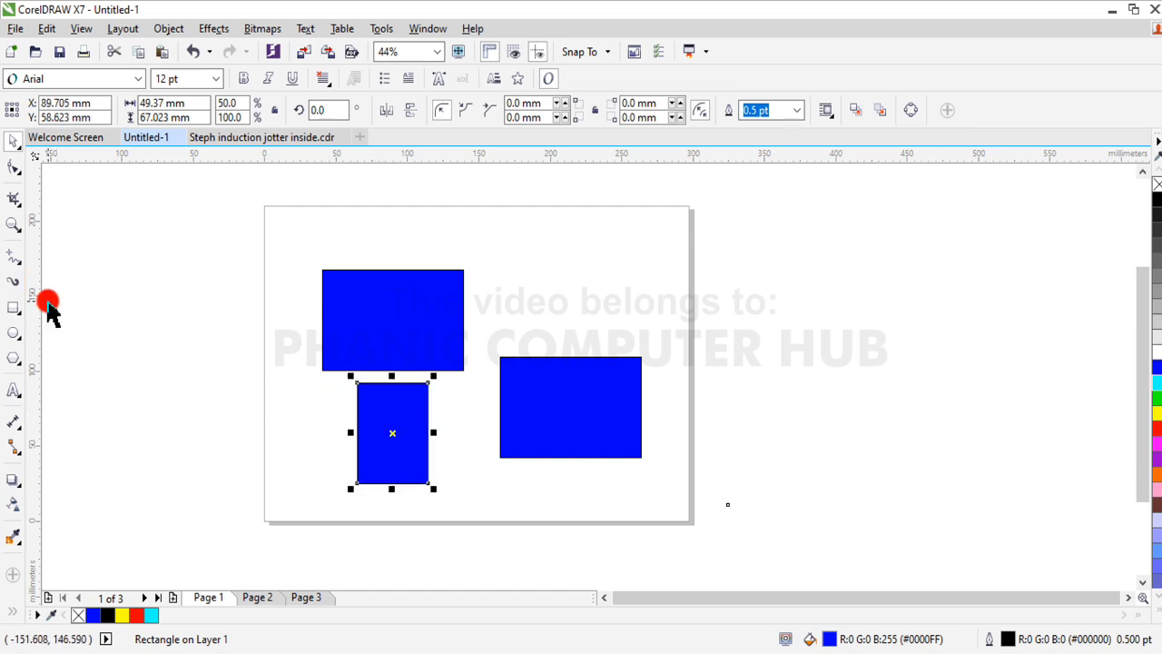
# Place a vertical guideline on the upper rectangle's left edge and align the other two rectangles' left edges to it, stacked below.
pyautogui.moveTo(38, 302); pyautogui.dragTo(323, 369)
pyautogui.click(403, 414)
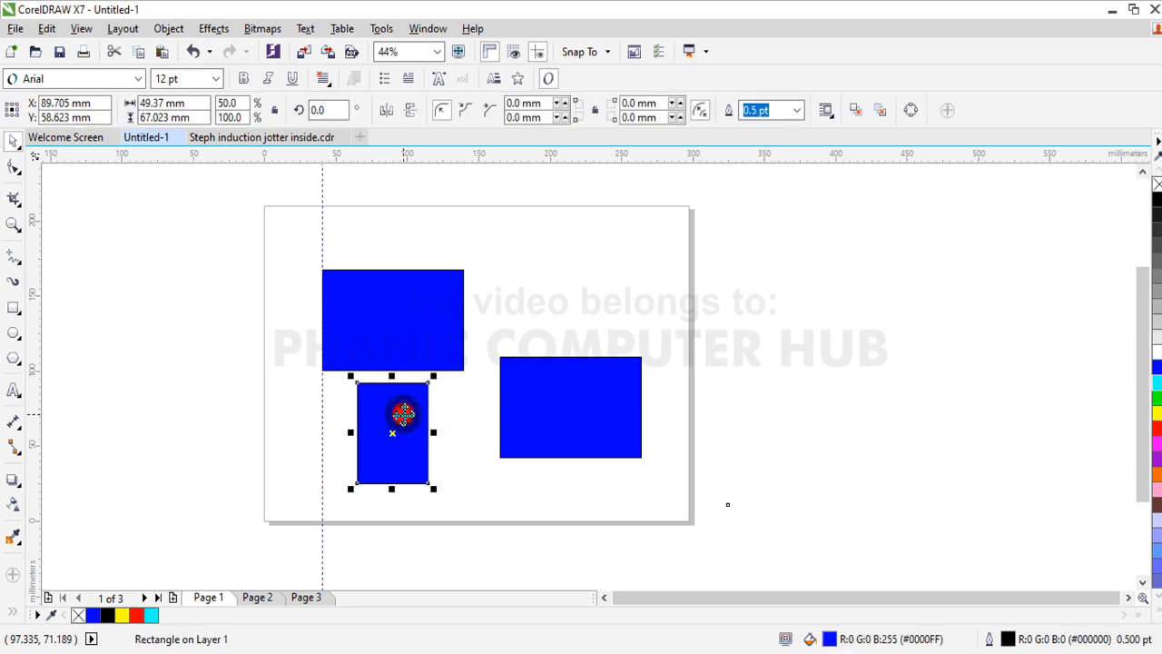
pyautogui.moveTo(403, 413); pyautogui.dragTo(369, 410)
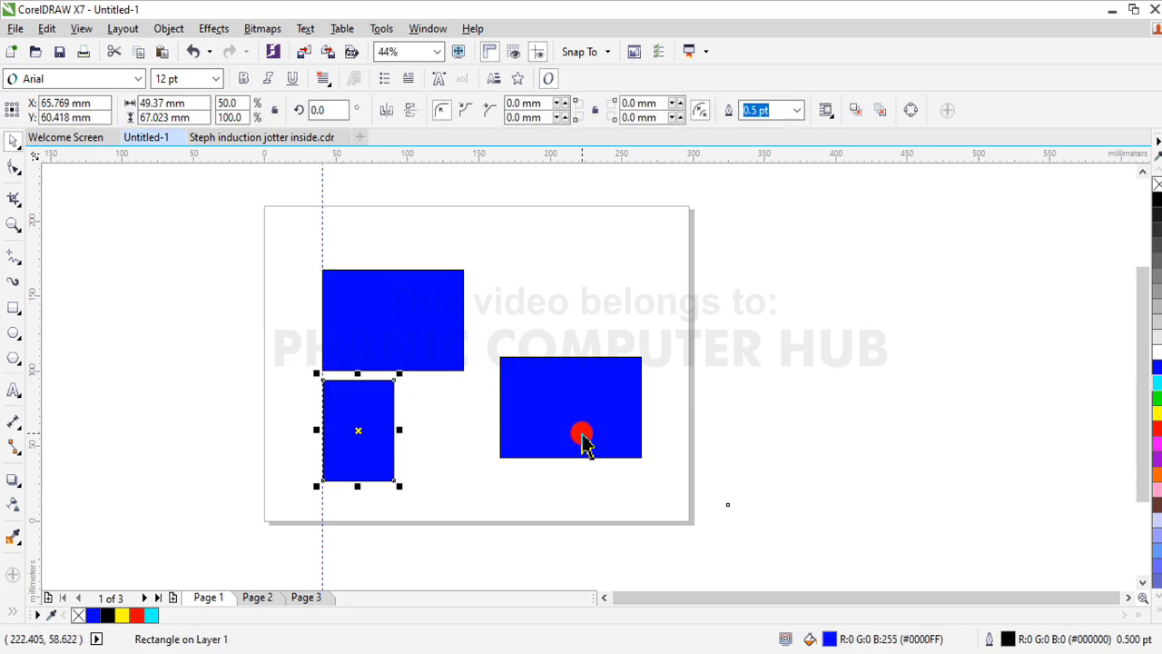
pyautogui.moveTo(583, 443); pyautogui.dragTo(404, 571)
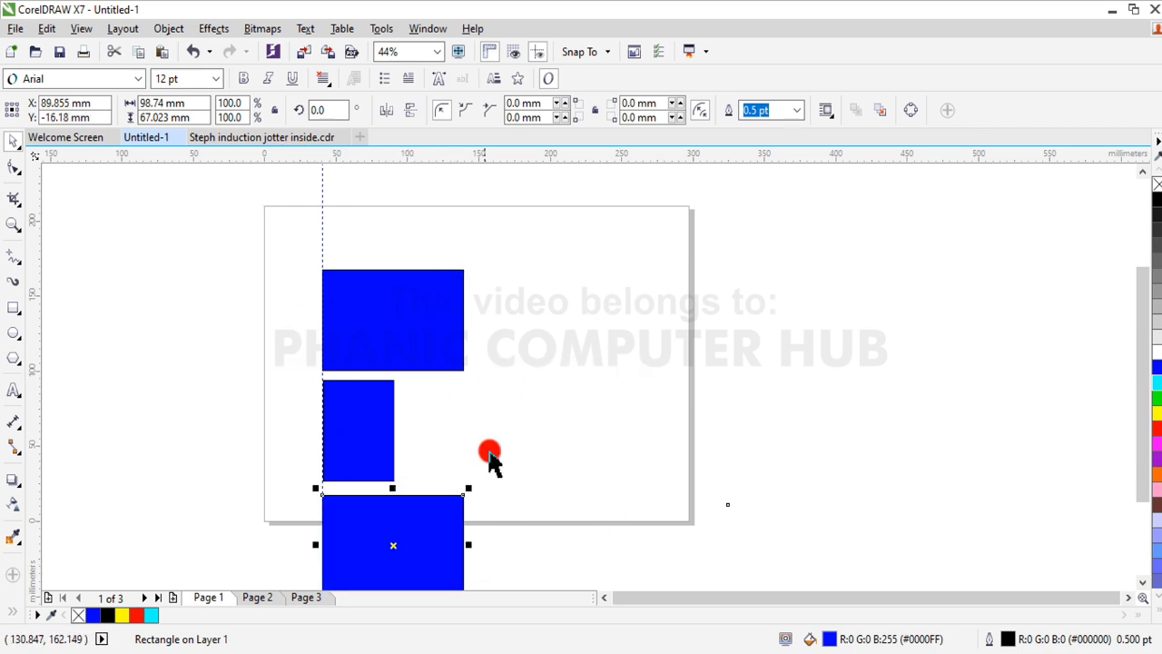
pyautogui.click(481, 390)
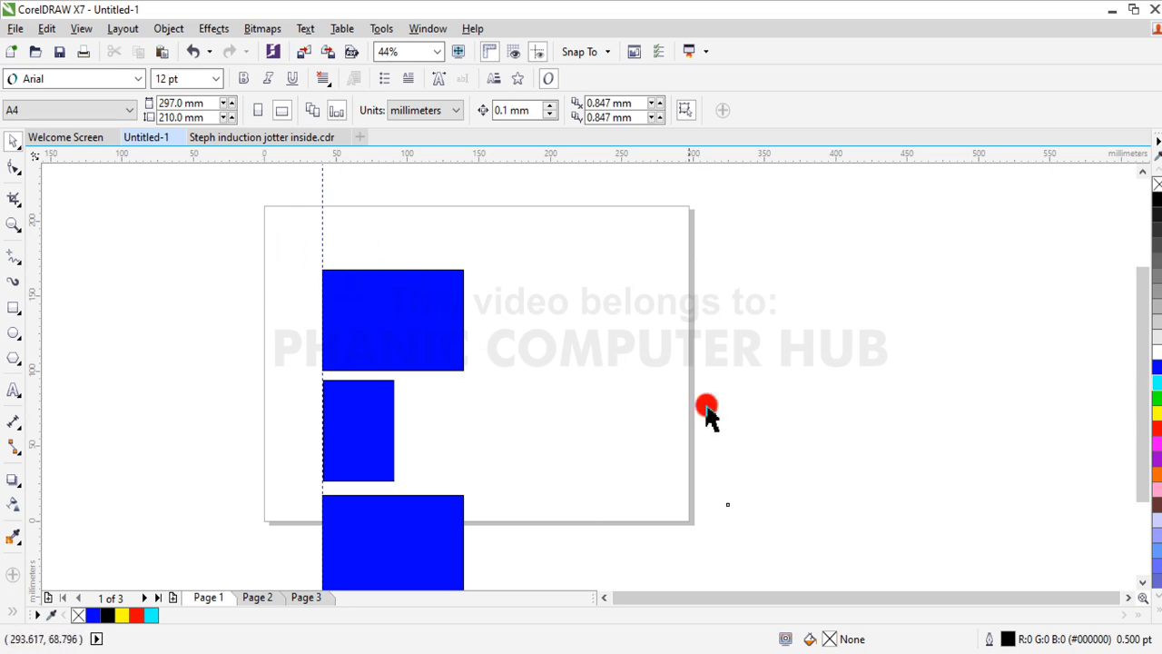
# Place a second vertical guideline on the upper rectangle's right edge and align the narrow rectangle's right edge to it.
pyautogui.scroll(-1, 1146, 386)
pyautogui.scroll(-1, 1146, 386)
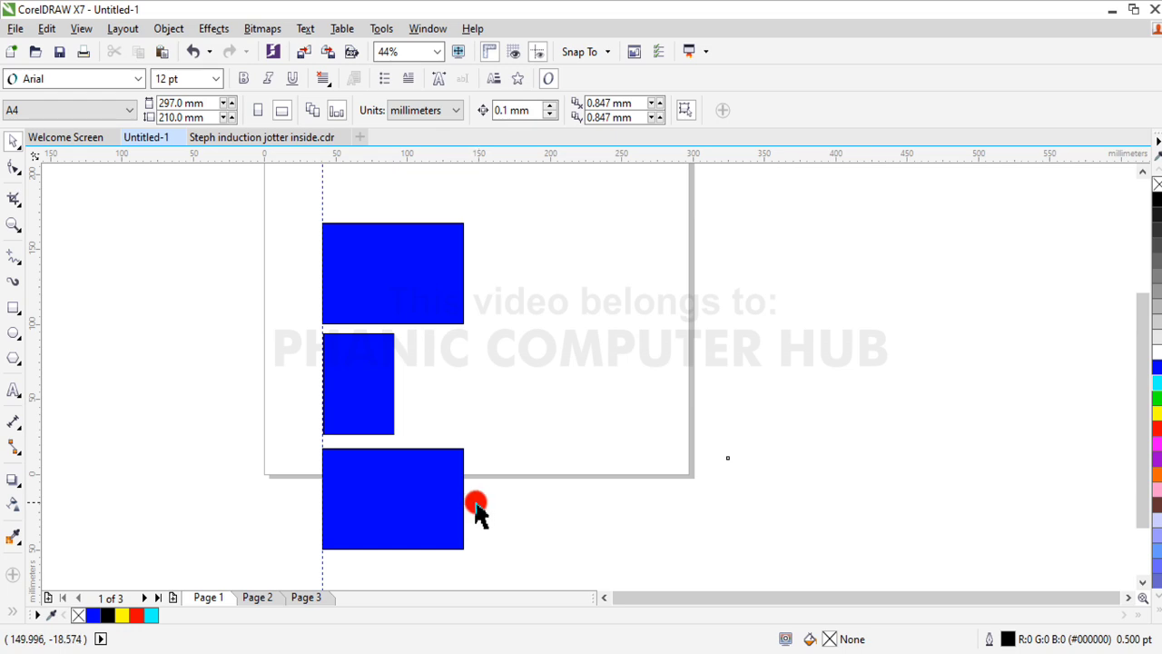
pyautogui.click(368, 386)
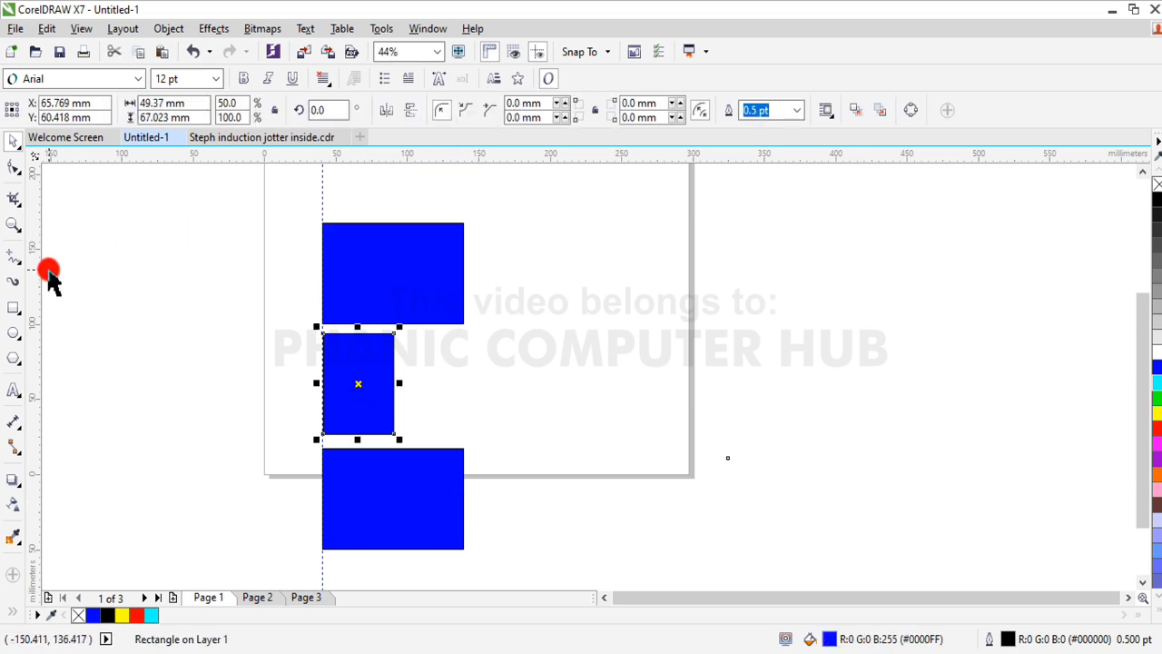
pyautogui.moveTo(40, 277); pyautogui.dragTo(461, 334)
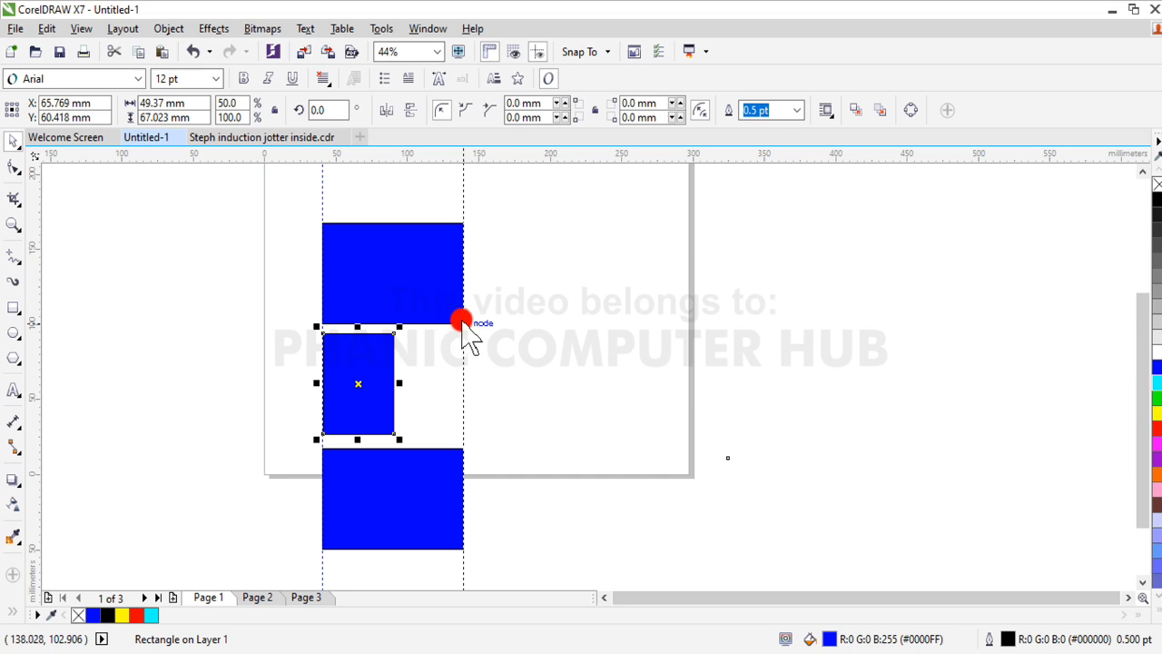
pyautogui.moveTo(384, 350); pyautogui.dragTo(453, 351)
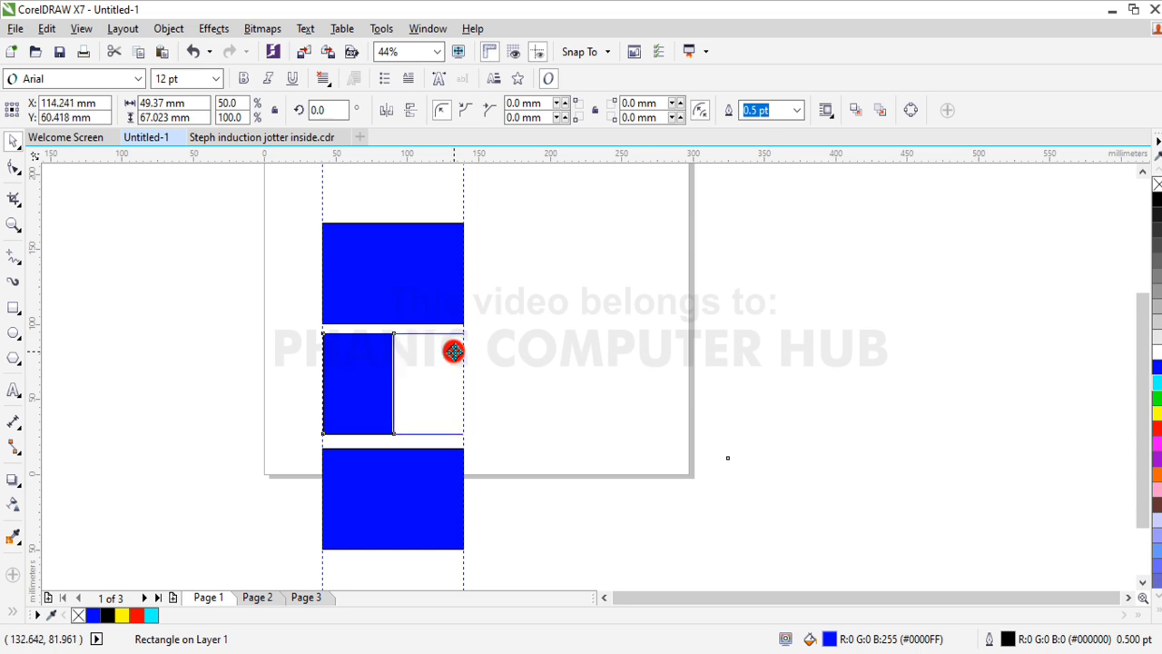
pyautogui.moveTo(453, 351); pyautogui.dragTo(453, 352)
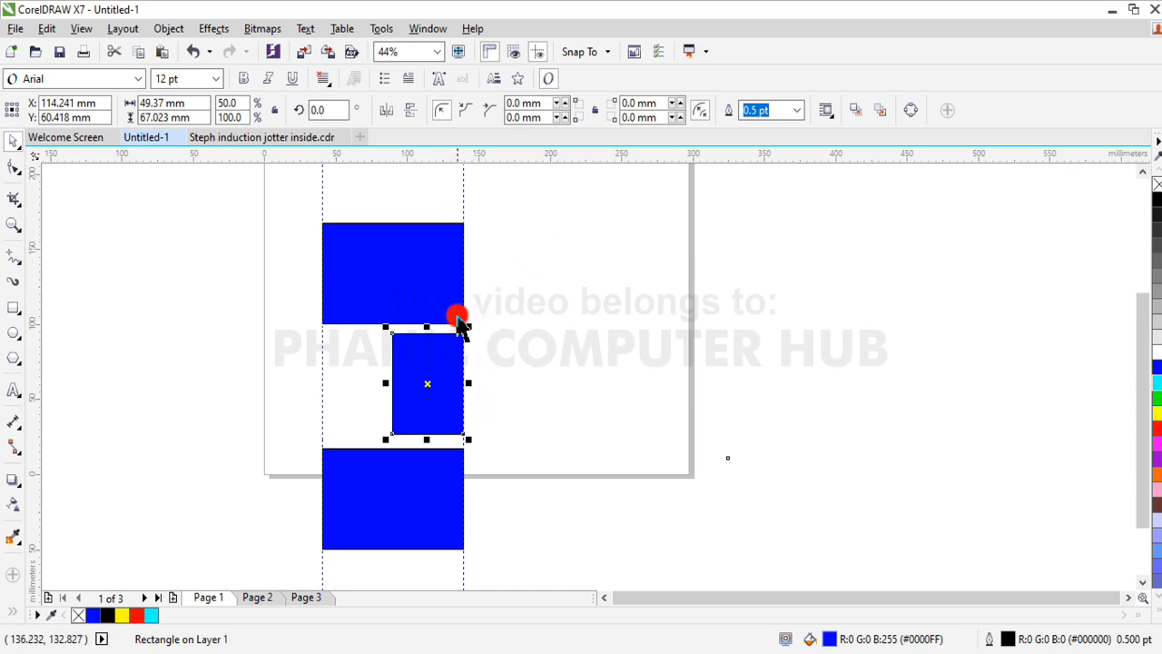
pyautogui.click(253, 384)
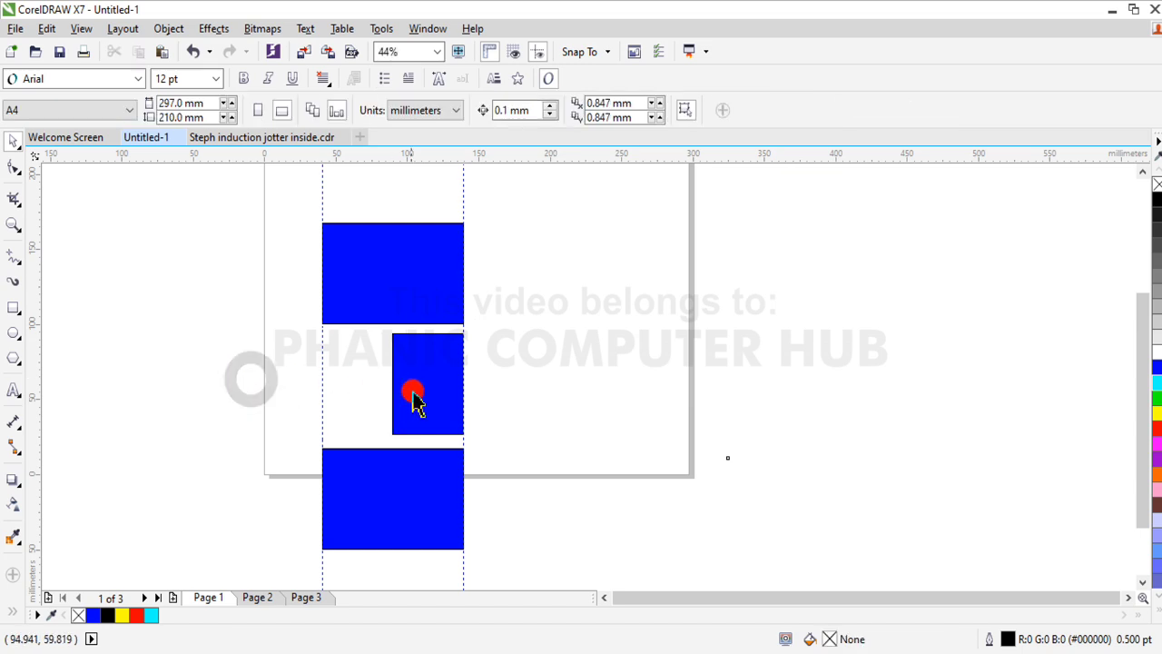
# Move the narrow rectangle beside the upper rectangle at about X 167 mm, Y 133 mm, and place a horizontal guideline along their top edges.
pyautogui.click(428, 397)
pyautogui.moveTo(428, 396); pyautogui.dragTo(503, 288)
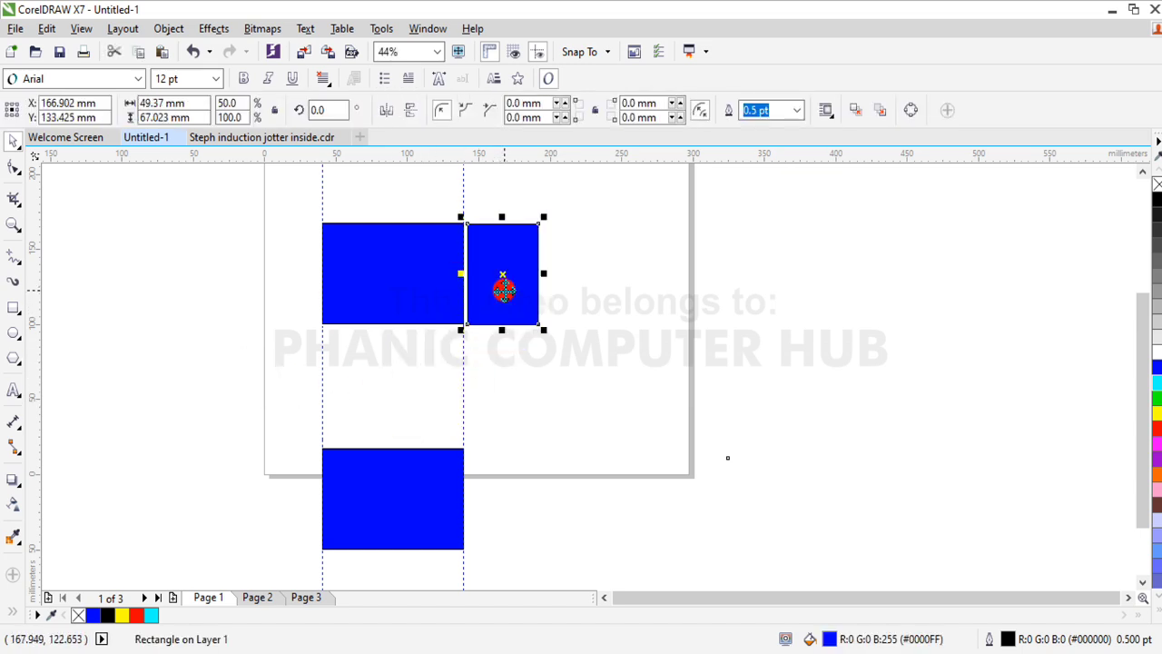
pyautogui.moveTo(542, 154); pyautogui.dragTo(551, 222)
pyautogui.moveTo(505, 289); pyautogui.dragTo(500, 275)
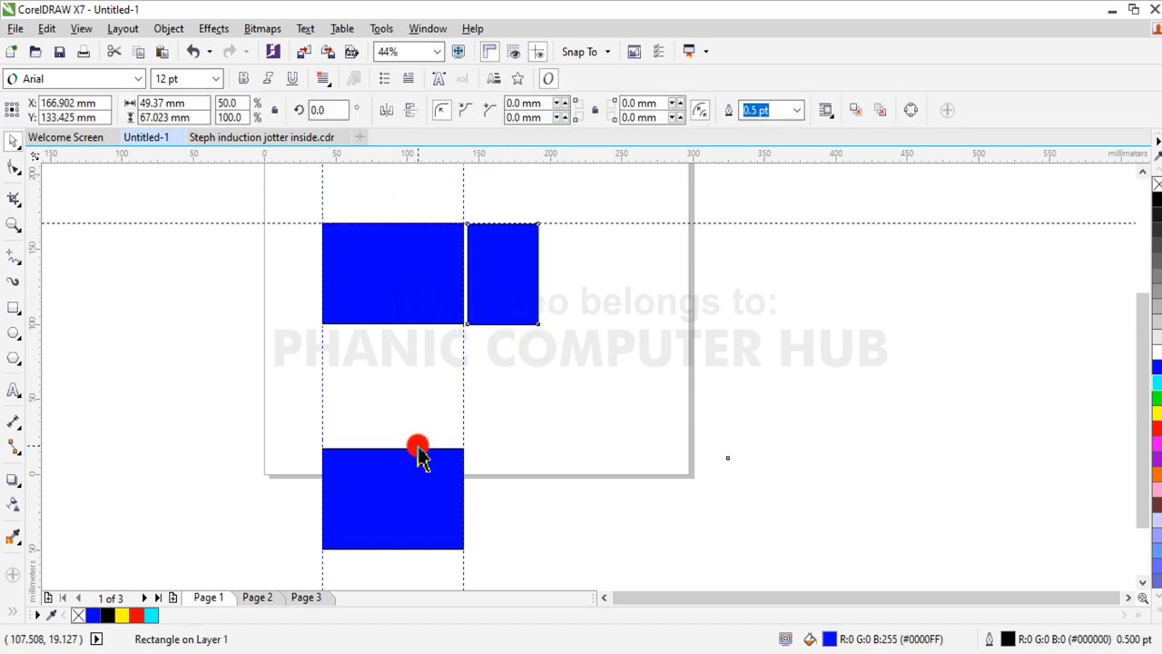
# Move the lowest blue rectangle to the right end of the upper row, at about X 250 mm, Y 135 mm, near the horizontal guideline.
pyautogui.click(414, 477)
pyautogui.moveTo(414, 478); pyautogui.dragTo(643, 251)
pyautogui.moveTo(643, 251); pyautogui.dragTo(643, 251)
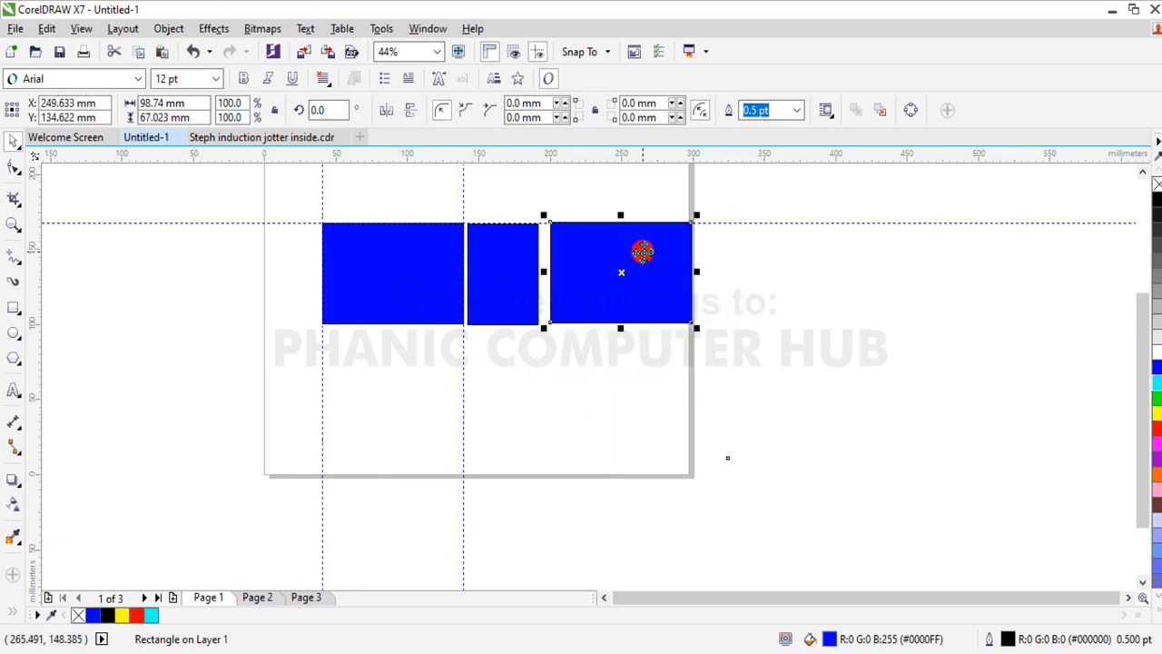
pyautogui.click(739, 280)
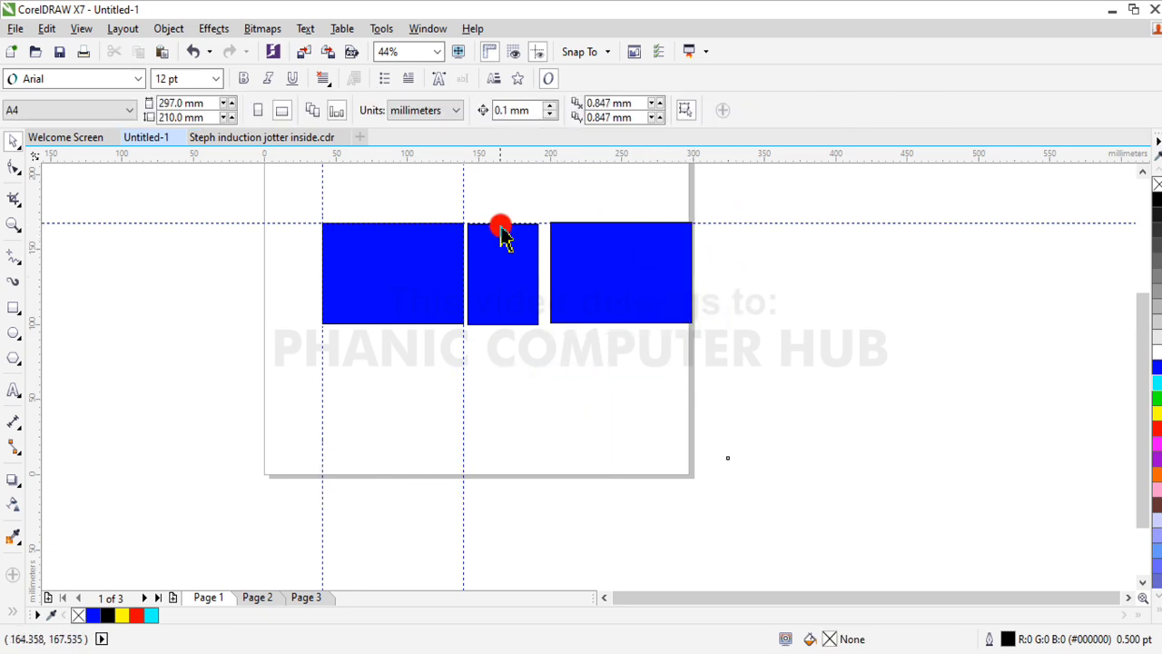
# Move the narrow rectangle down to about X 110 mm, Y 31 mm, and the rightmost rectangle down to about X 239 mm, Y -8 mm.
pyautogui.moveTo(518, 250); pyautogui.dragTo(438, 402)
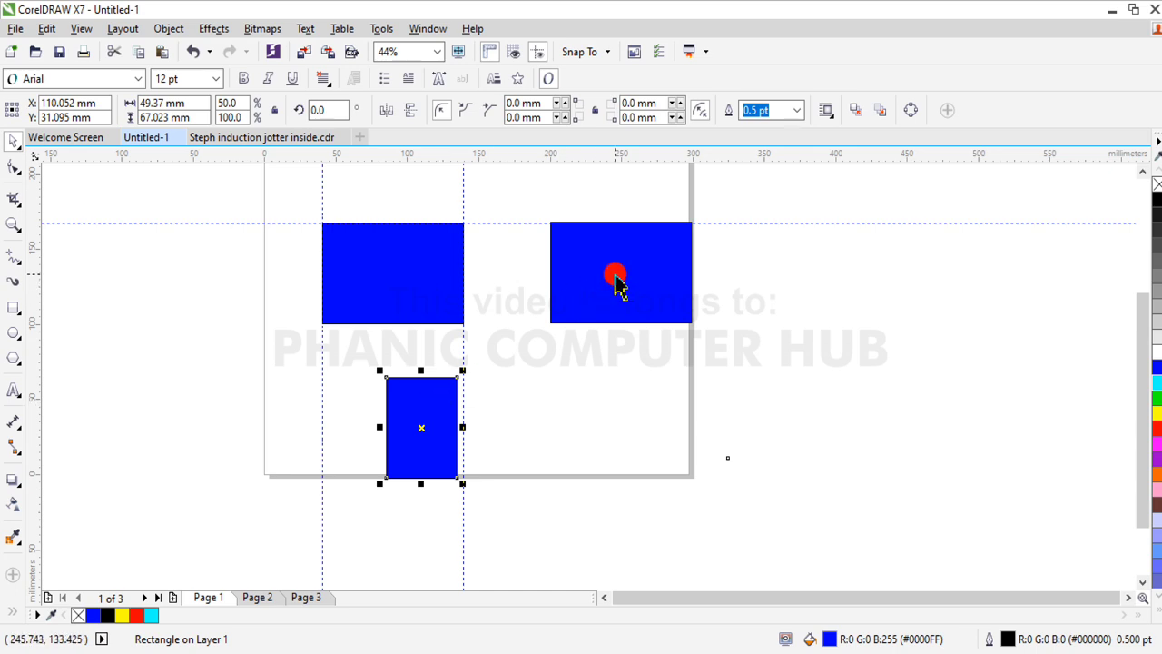
pyautogui.moveTo(614, 273); pyautogui.dragTo(601, 493)
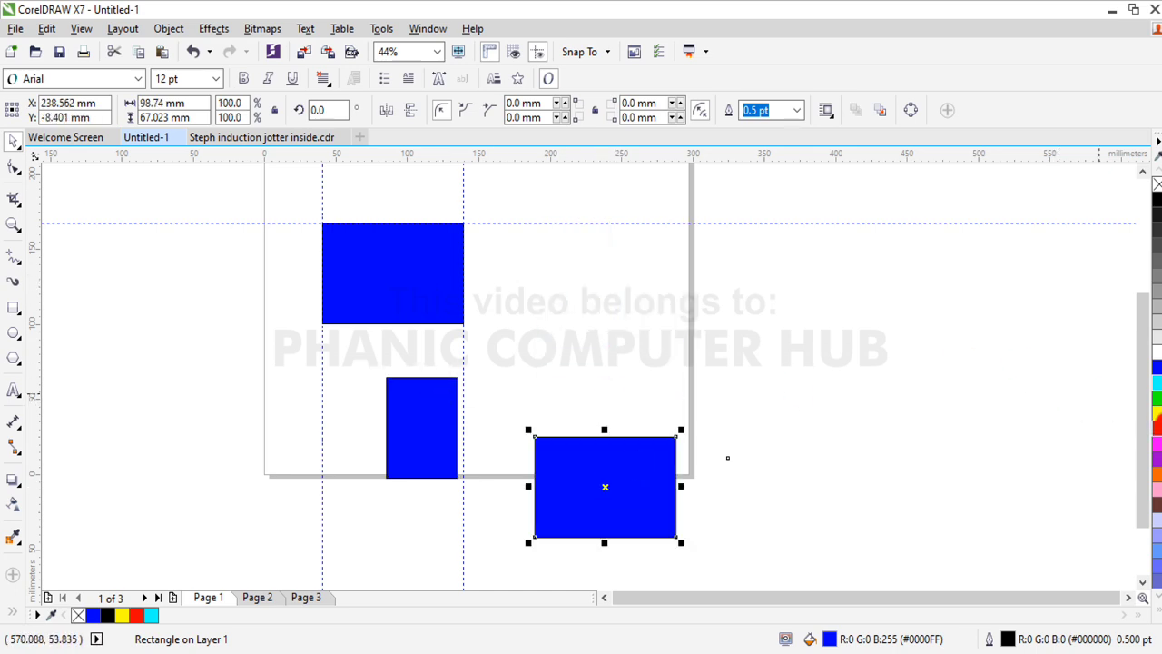
# Fill the lower wide rectangle with yellow and the narrow rectangle with red.
pyautogui.click(1156, 412)
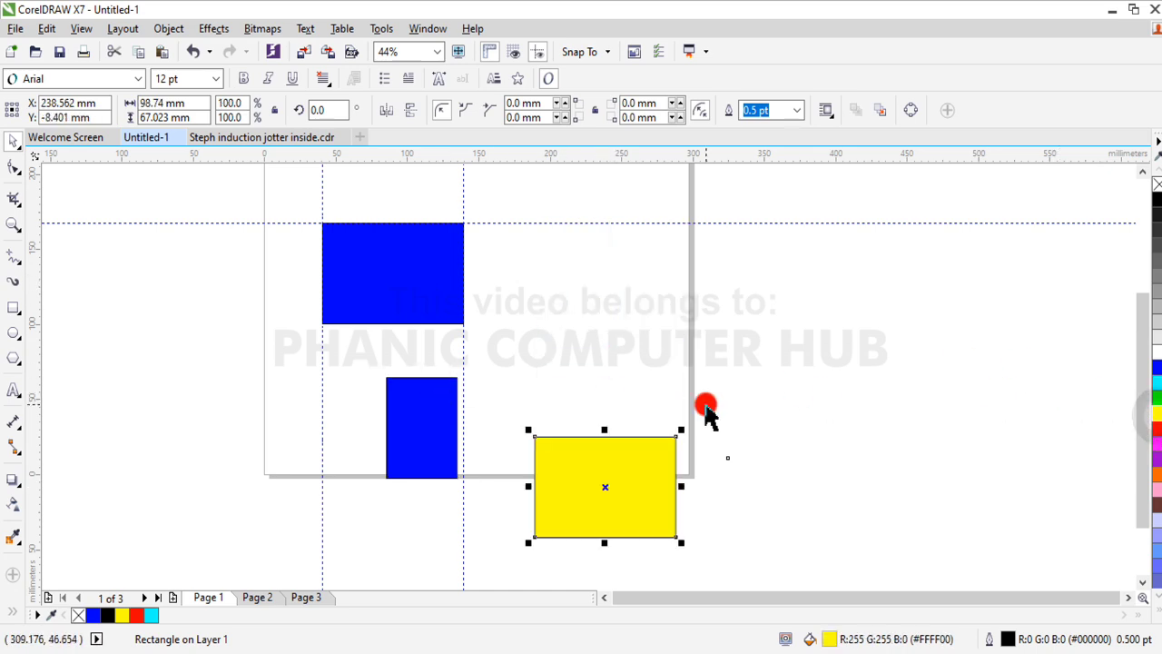
pyautogui.click(420, 425)
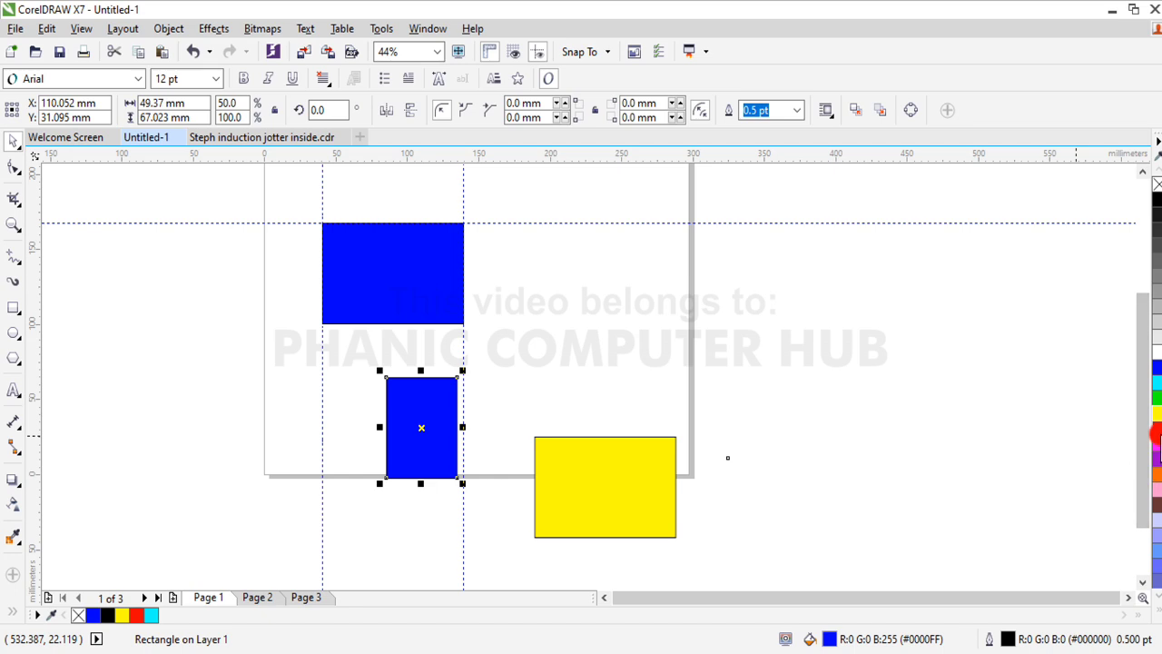
pyautogui.click(1154, 421)
pyautogui.click(695, 289)
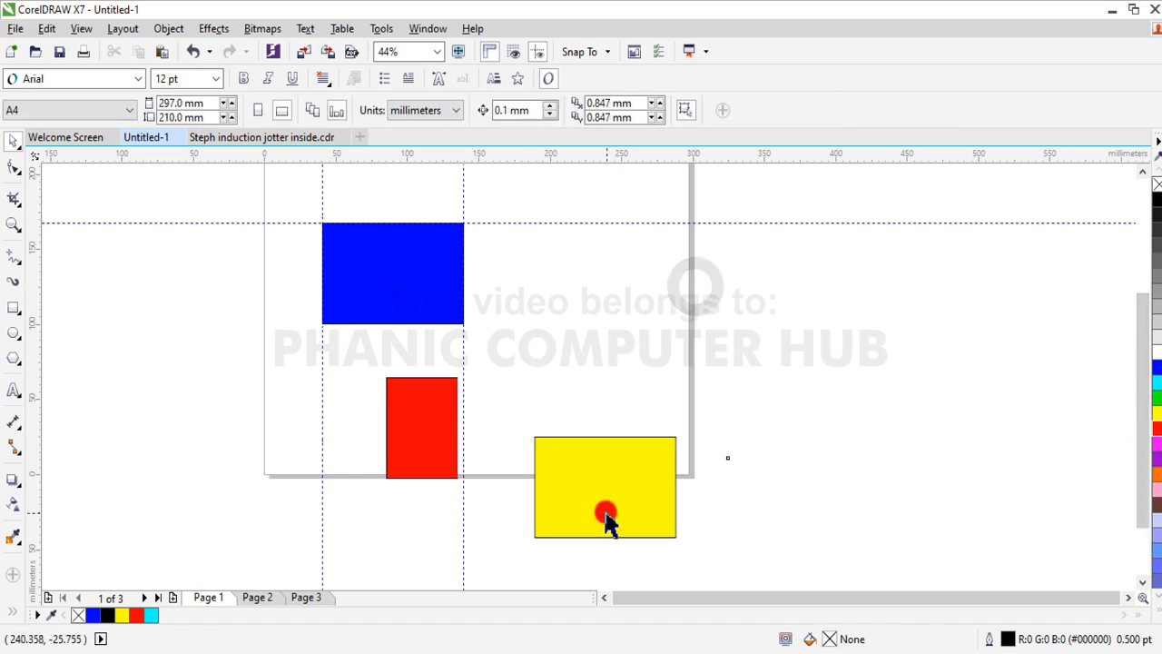
# Reposition the yellow rectangle at about X 216 mm, Y -12 mm and the red one at about X 115 mm, Y 53 mm.
pyautogui.click(605, 514)
pyautogui.moveTo(596, 447); pyautogui.dragTo(571, 516)
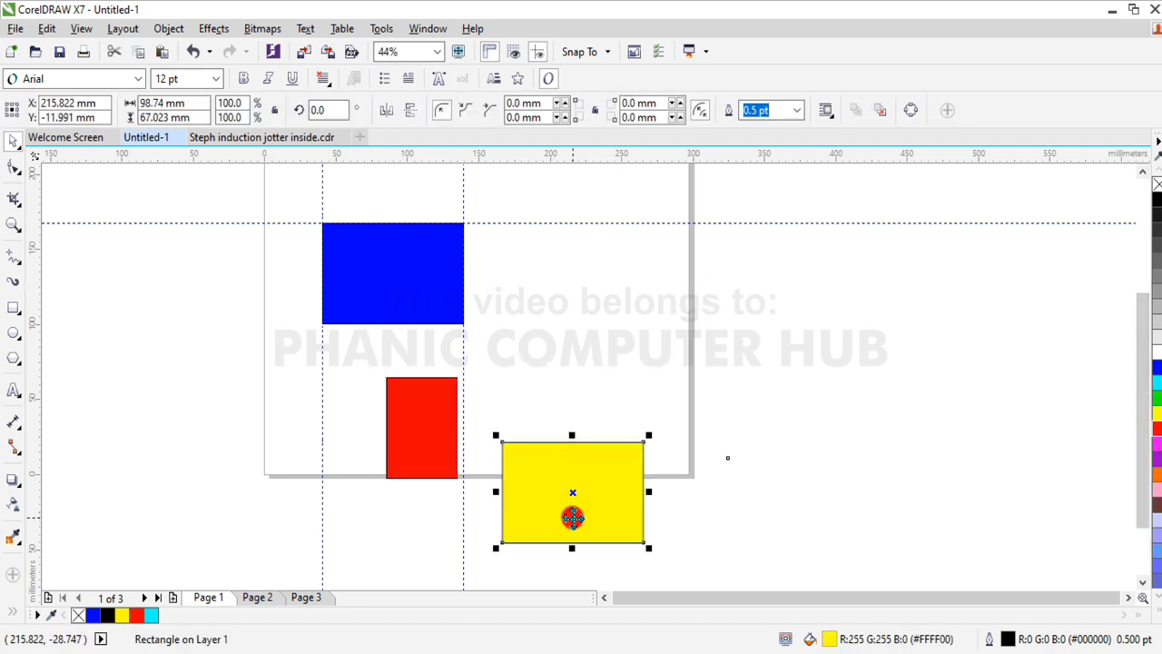
pyautogui.click(419, 418)
pyautogui.moveTo(420, 417); pyautogui.dragTo(428, 387)
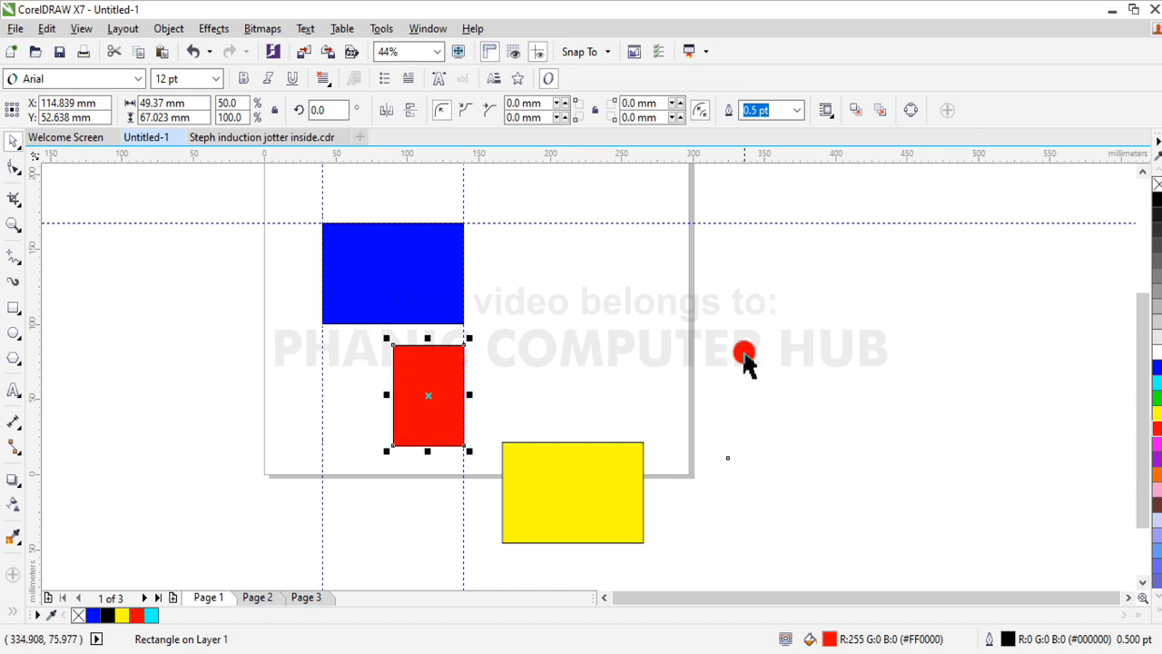
pyautogui.click(744, 361)
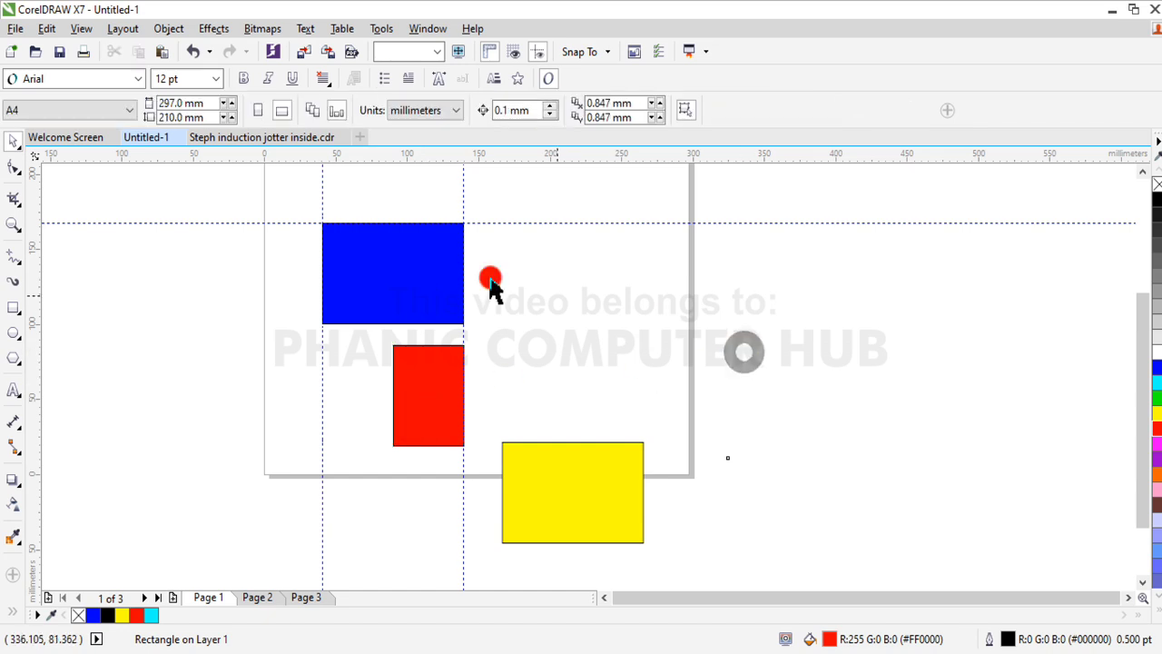
pyautogui.click(165, 28)
pyautogui.click(264, 230)
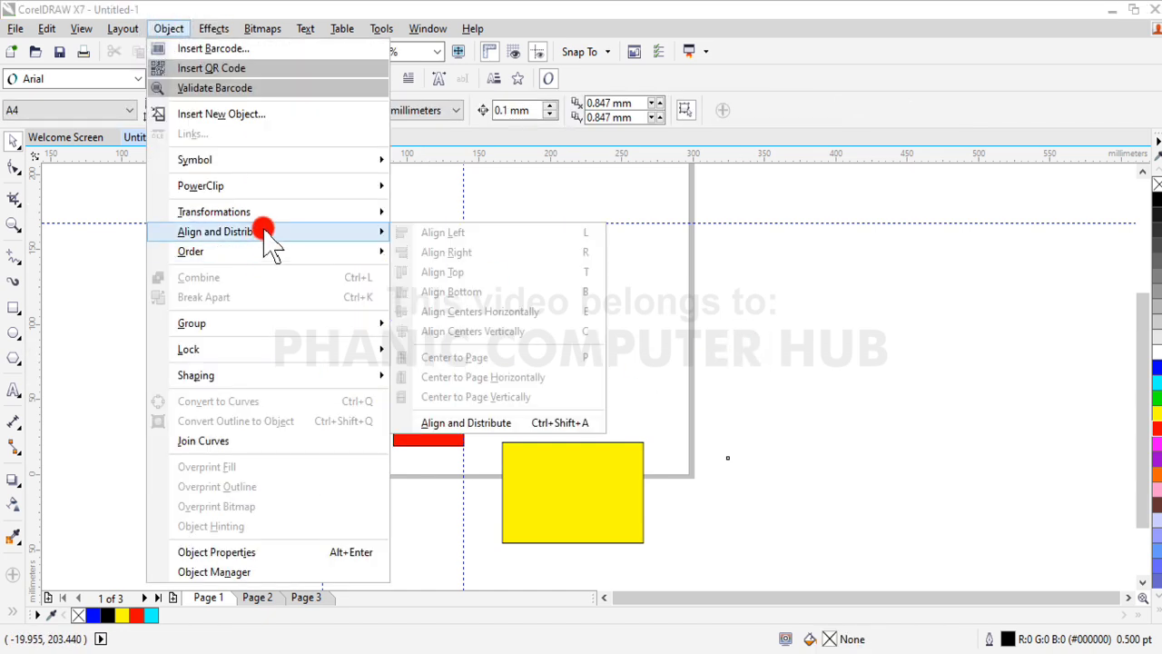
pyautogui.click(810, 330)
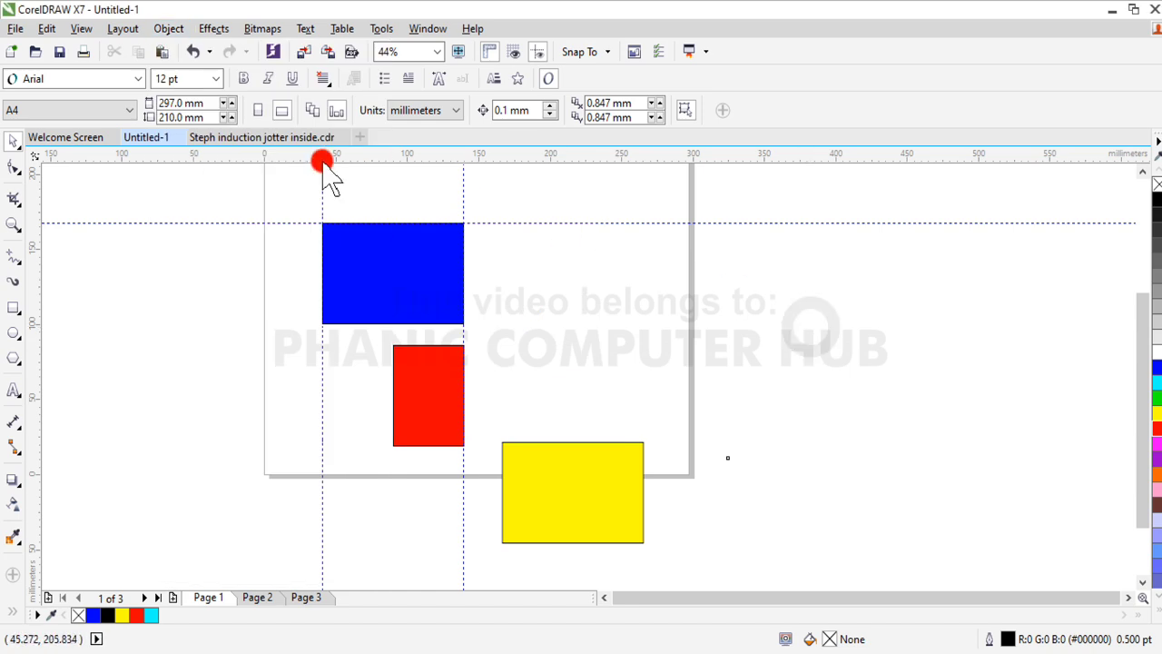
# Delete the horizontal guideline and both vertical guidelines.
pyautogui.click(236, 222)
pyautogui.press('Delete')
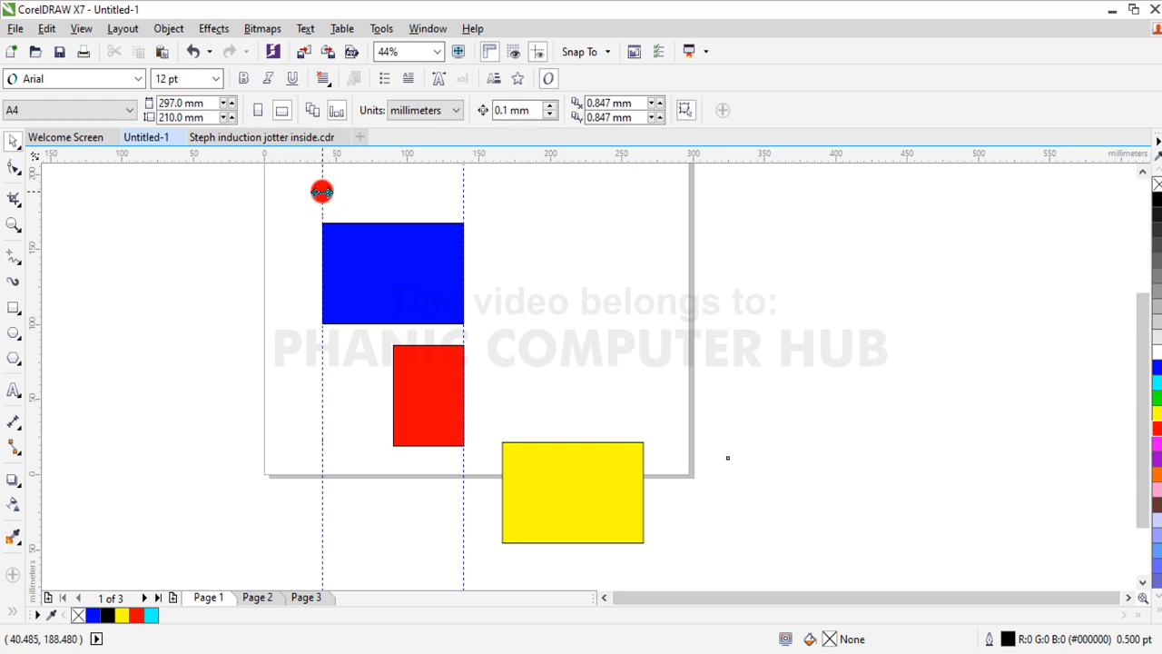
pyautogui.click(322, 192)
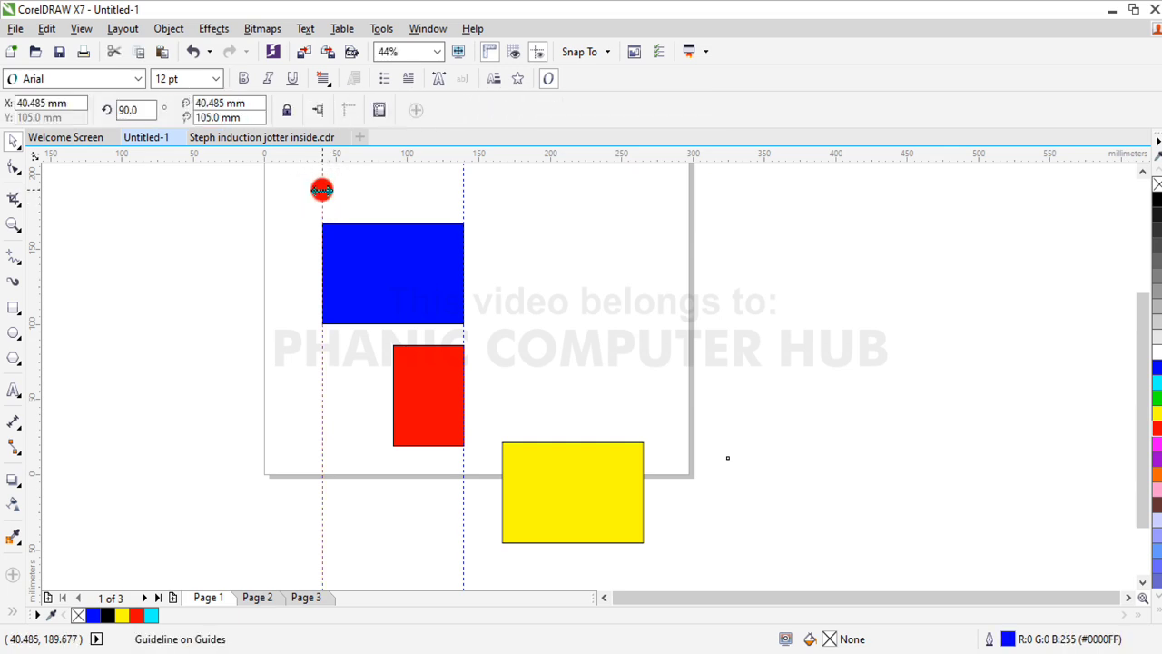
pyautogui.press('Delete')
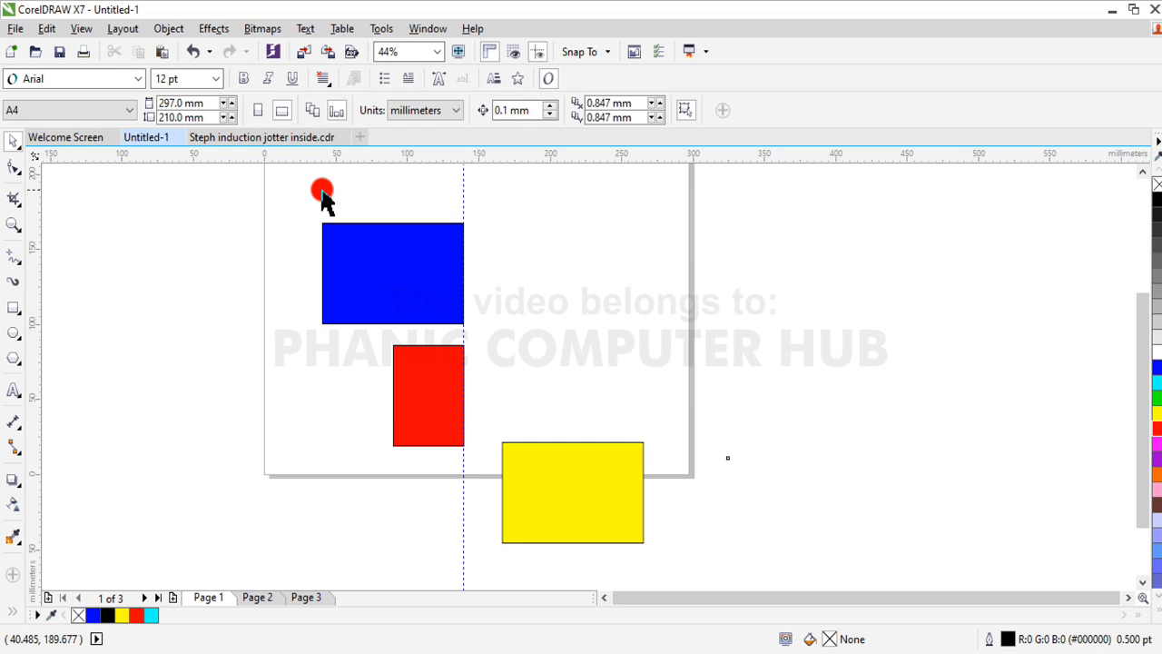
pyautogui.click(462, 198)
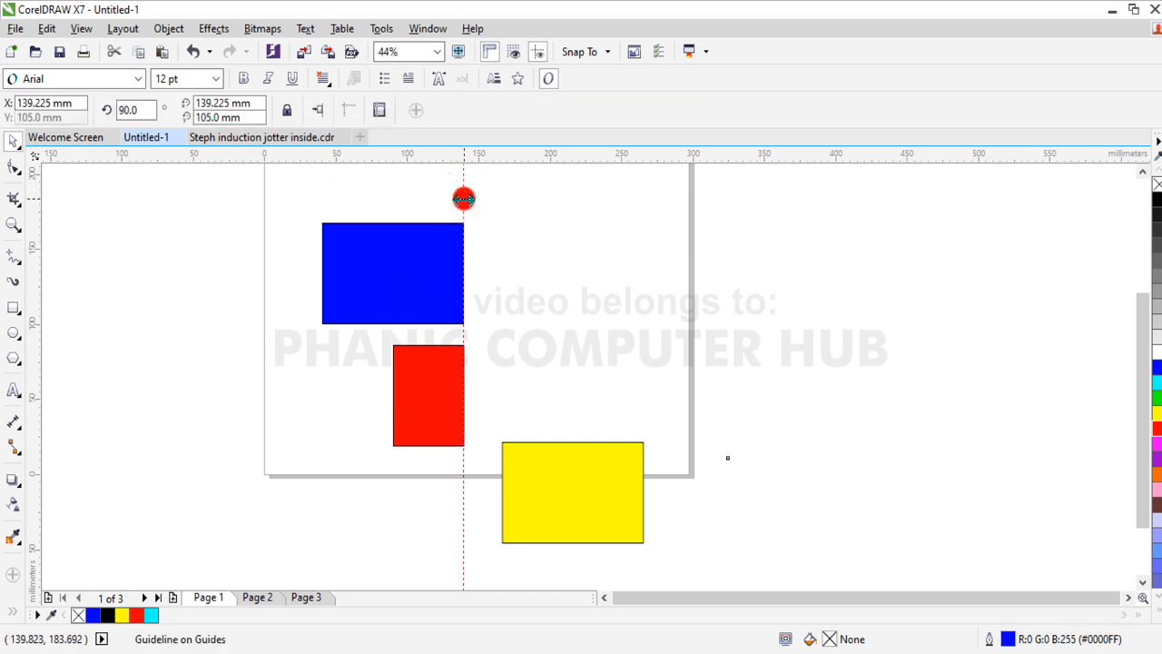
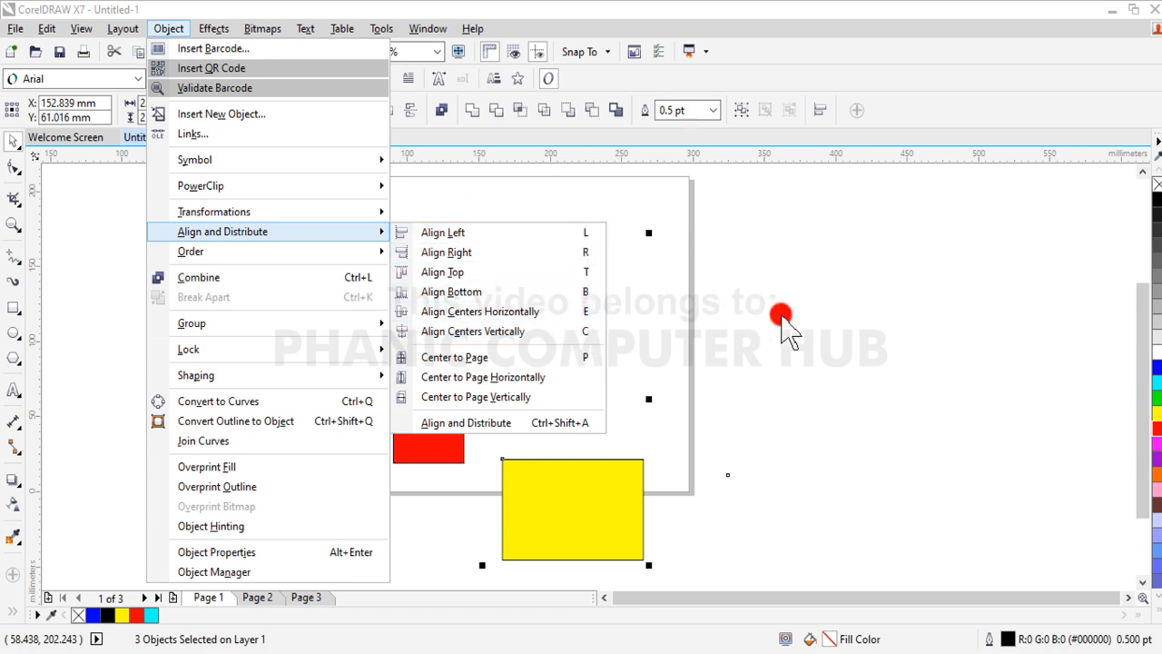
# Apply Align Left to the three selected rectangles and clear the selection.
pyautogui.click(519, 238)
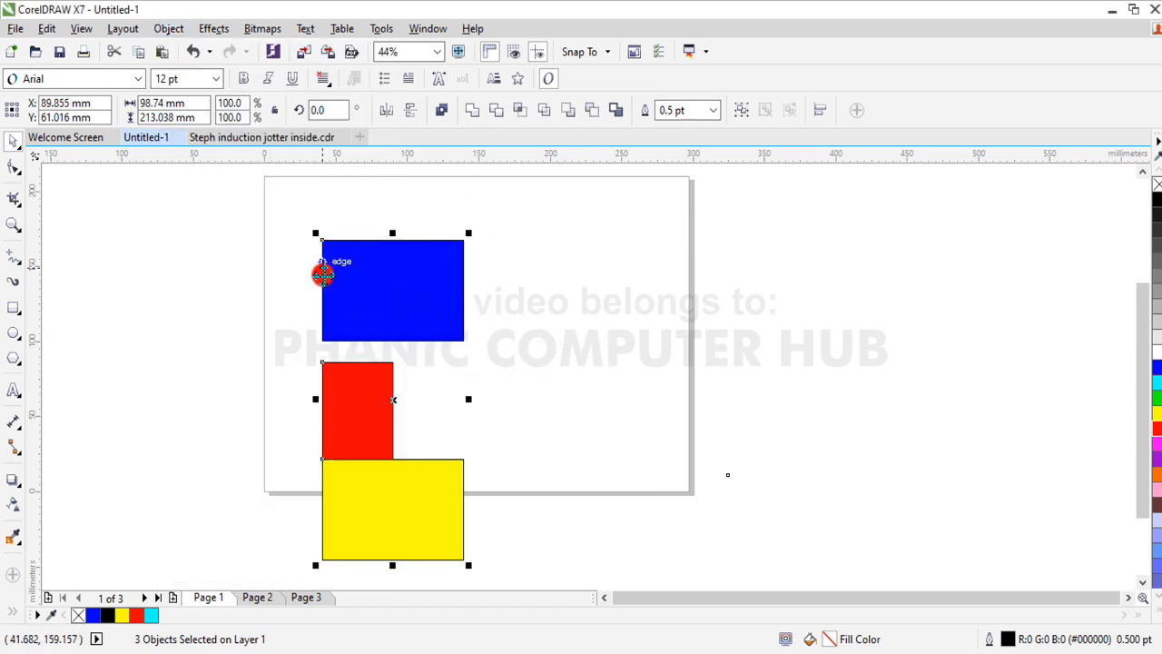
pyautogui.click(725, 379)
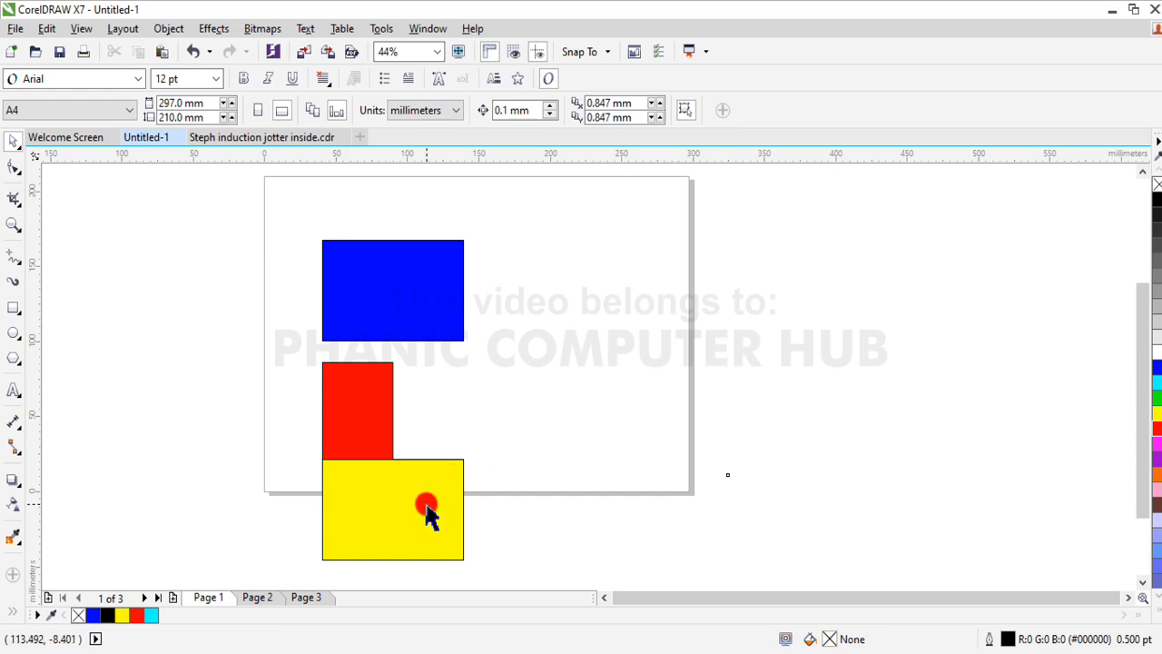
# Move the yellow rectangle to about X 227 mm, Y 10 mm and the red one to about X 100 mm, Y 56 mm.
pyautogui.moveTo(427, 509); pyautogui.dragTo(622, 472)
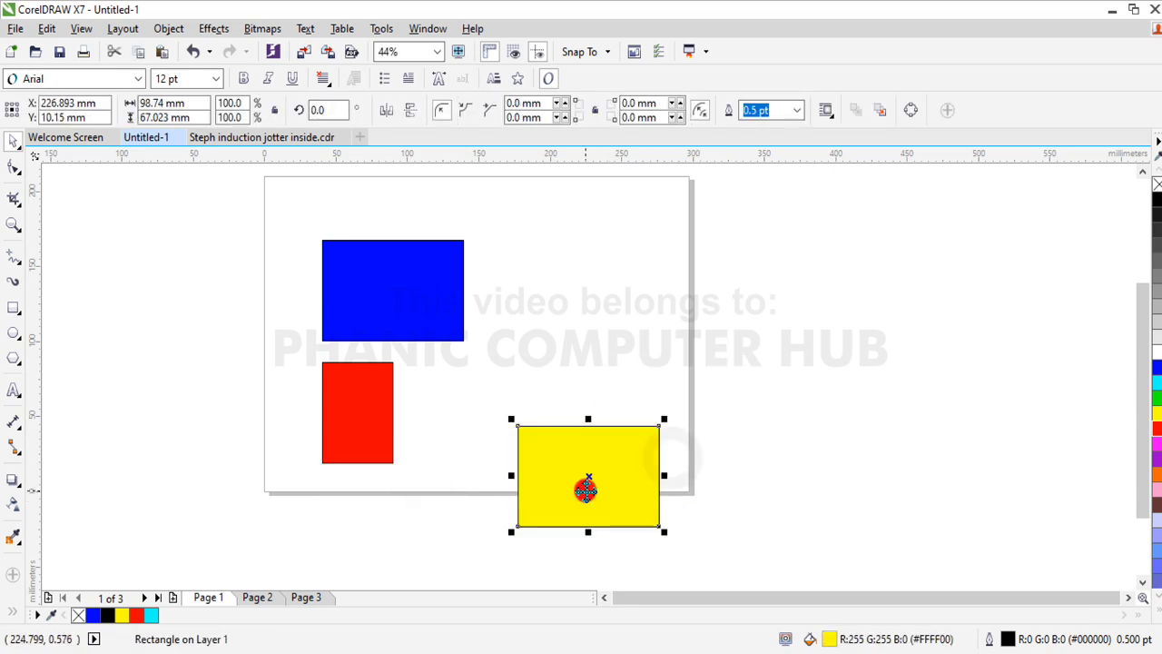
pyautogui.click(343, 426)
pyautogui.moveTo(343, 426); pyautogui.dragTo(393, 422)
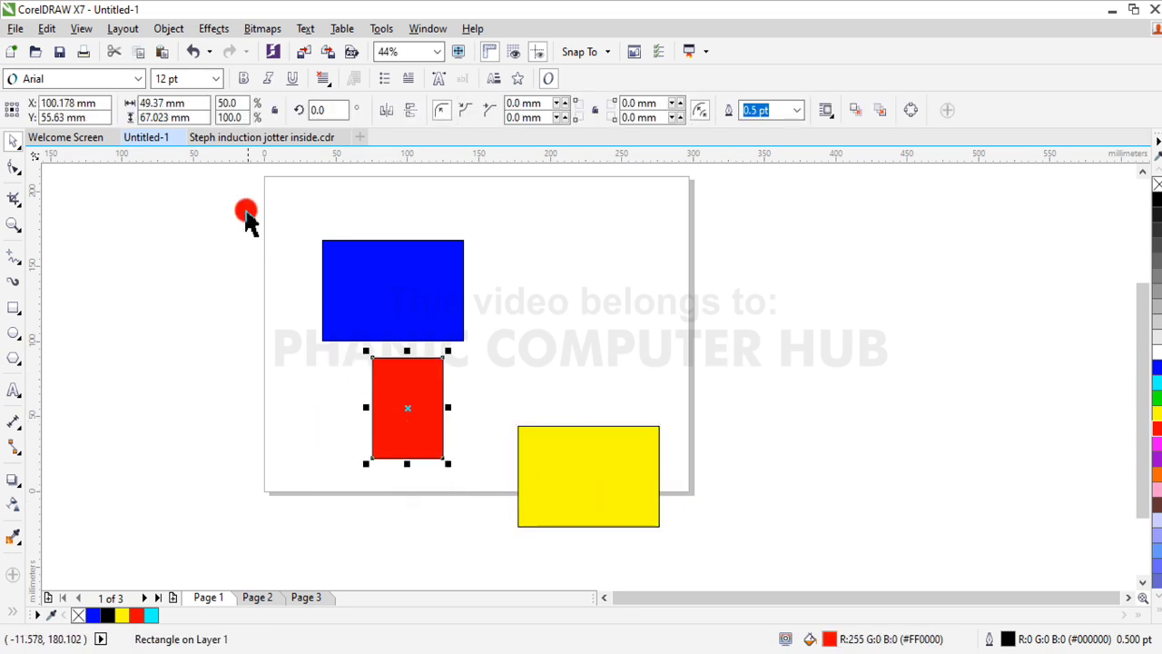
# Select all three rectangles by enclosing them in a marquee, and clear the selection.
pyautogui.moveTo(230, 216); pyautogui.dragTo(696, 558)
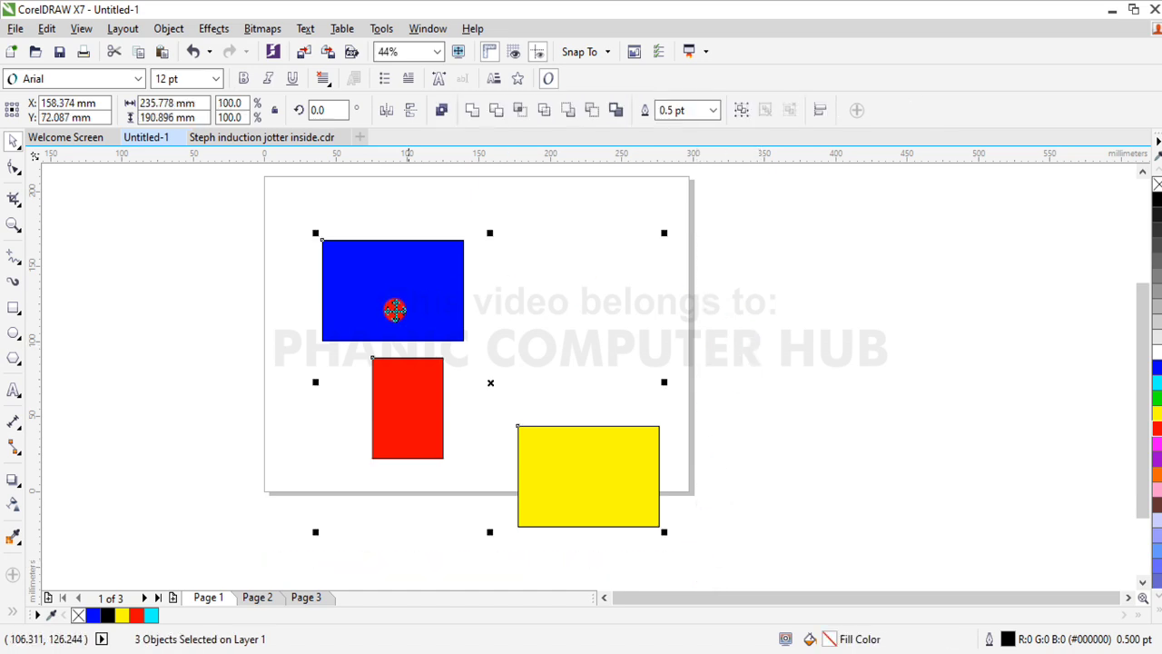
pyautogui.click(244, 227)
pyautogui.moveTo(243, 227); pyautogui.dragTo(690, 541)
pyautogui.click(757, 390)
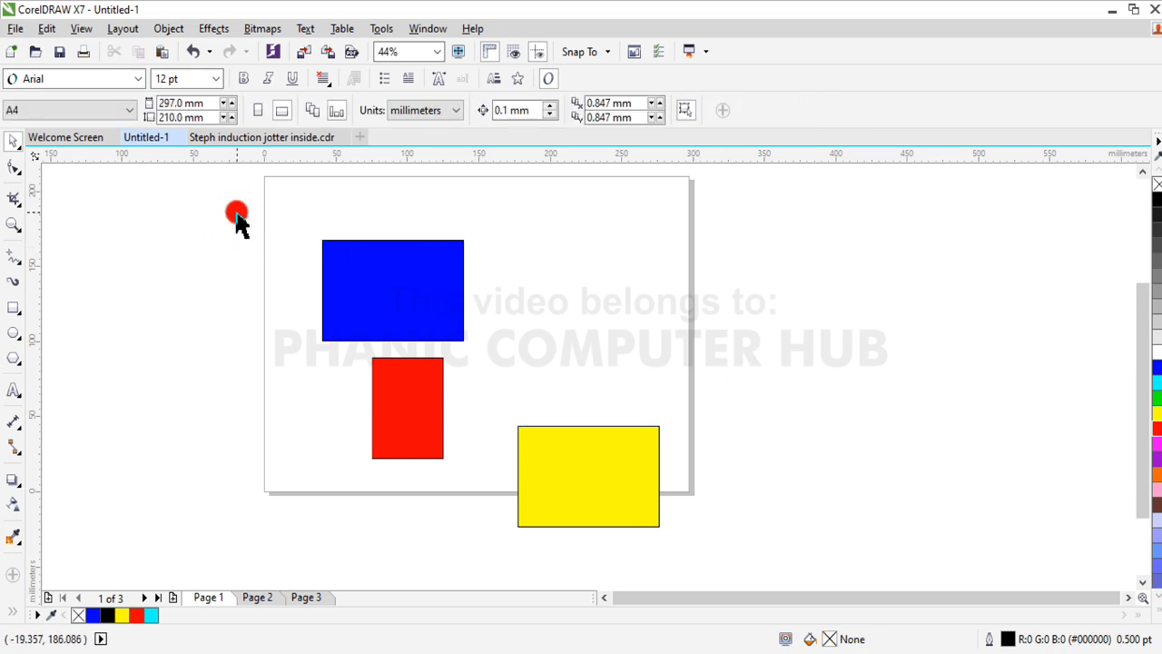
pyautogui.moveTo(236, 214); pyautogui.dragTo(695, 563)
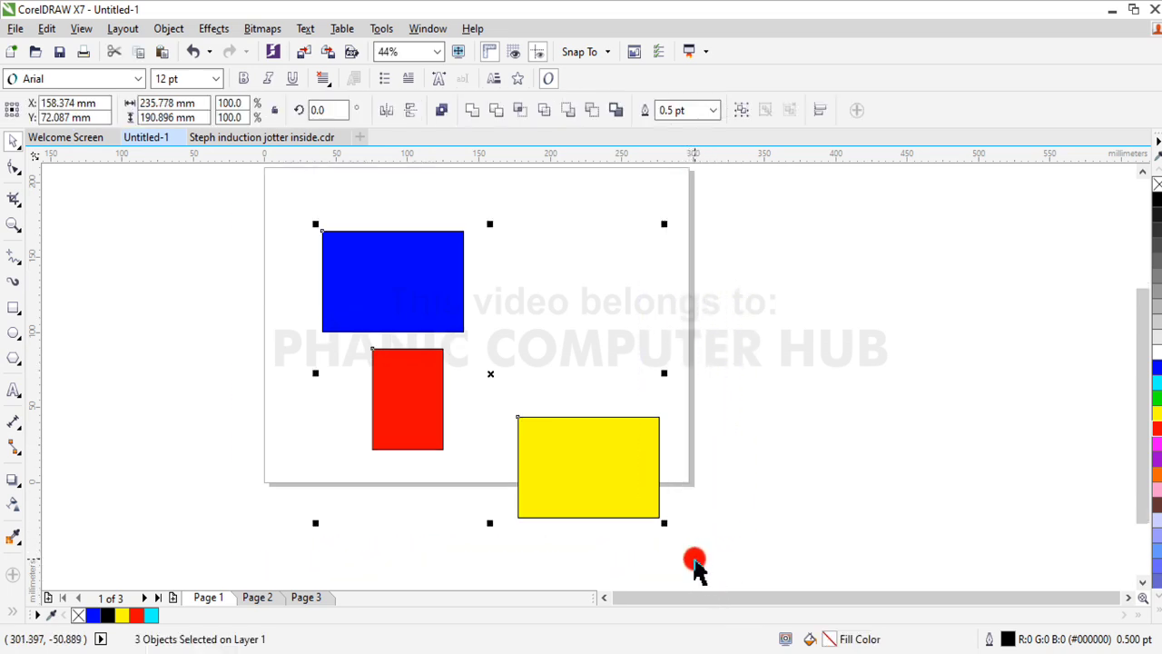
pyautogui.click(799, 328)
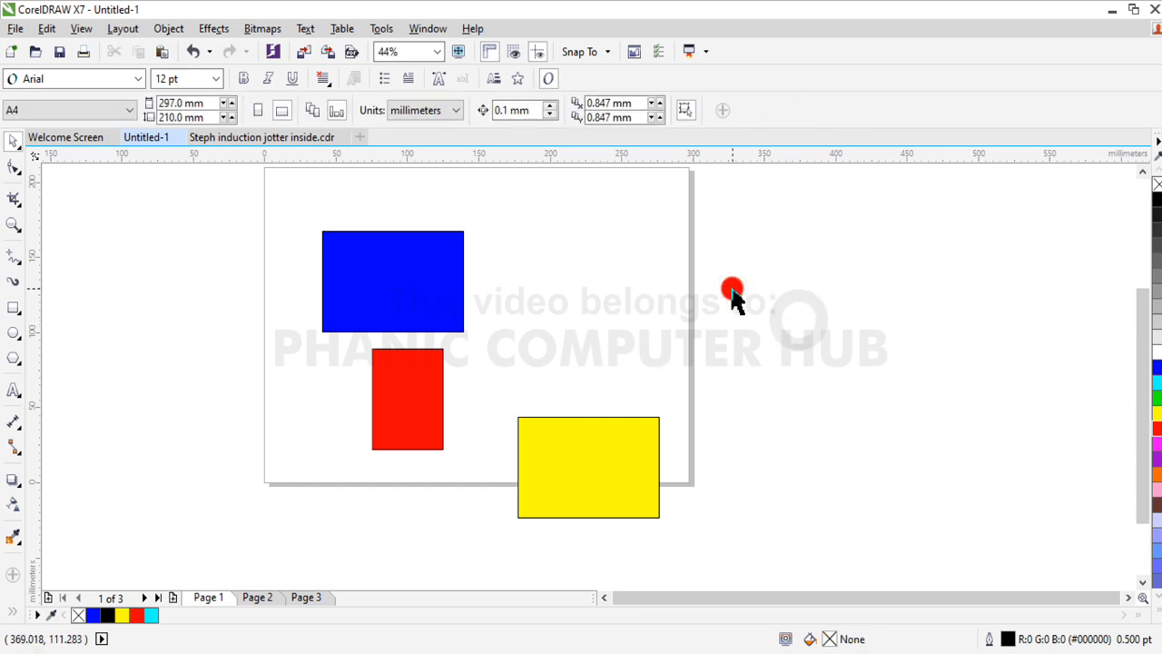
# Select only the blue rectangle, clear the selection and select it again.
pyautogui.click(406, 281)
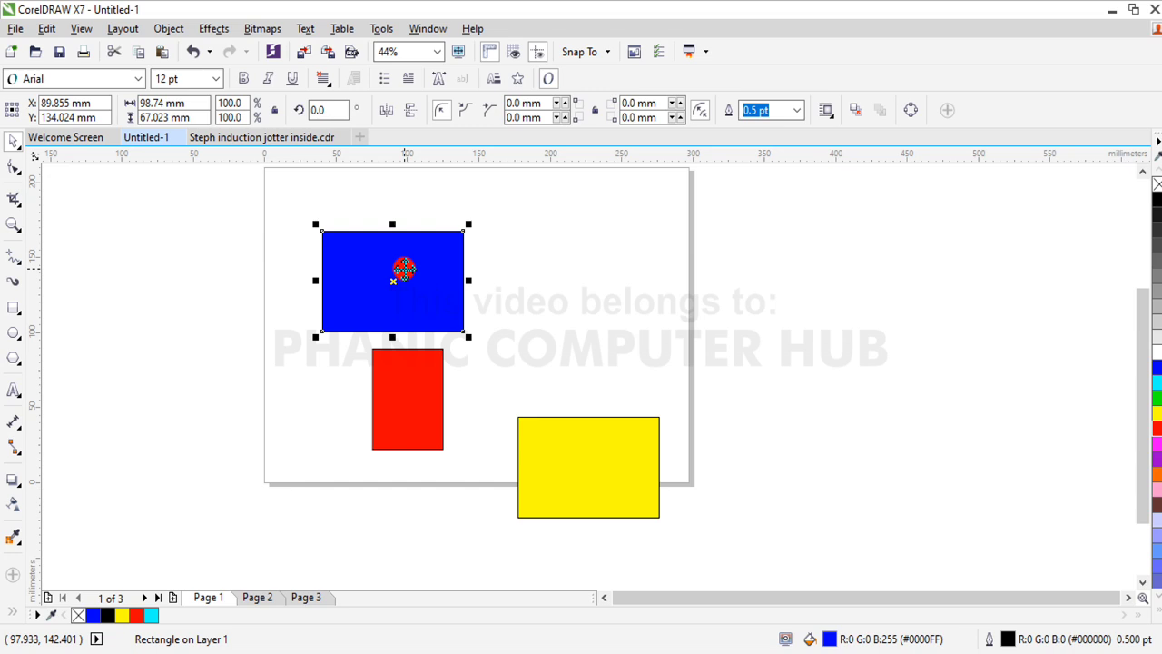
pyautogui.moveTo(404, 268); pyautogui.dragTo(404, 268)
pyautogui.click(746, 322)
pyautogui.click(448, 279)
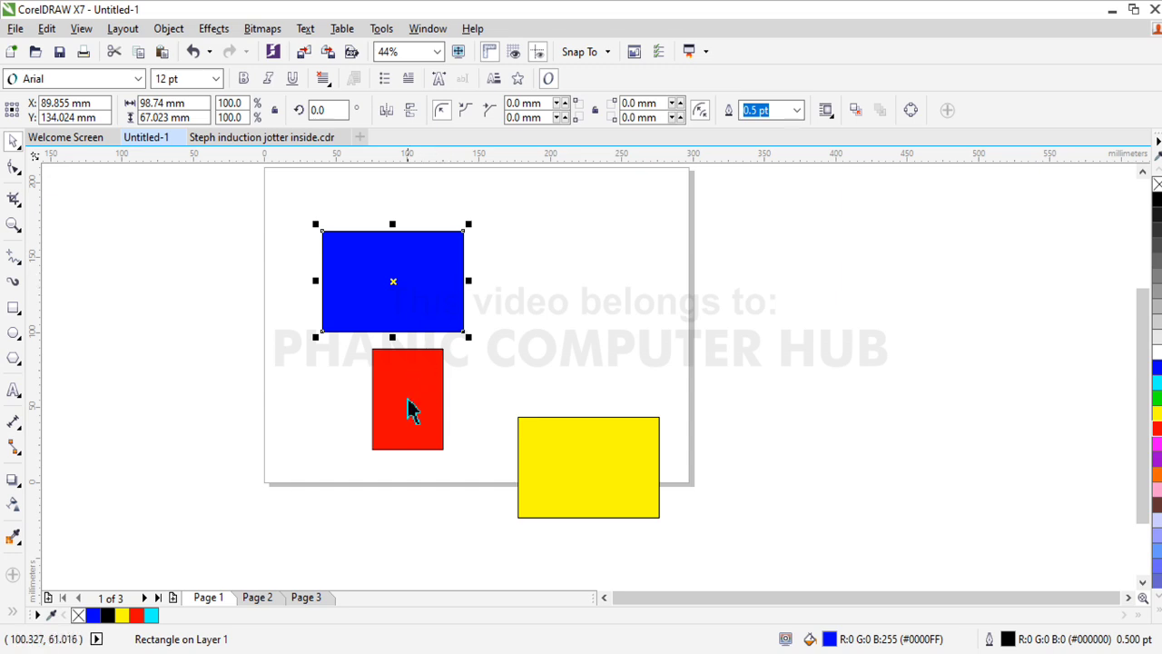
# Add the artistic text "SHIFT" to the right of the page and enlarge it to about 102 pt.
pyautogui.click(11, 390)
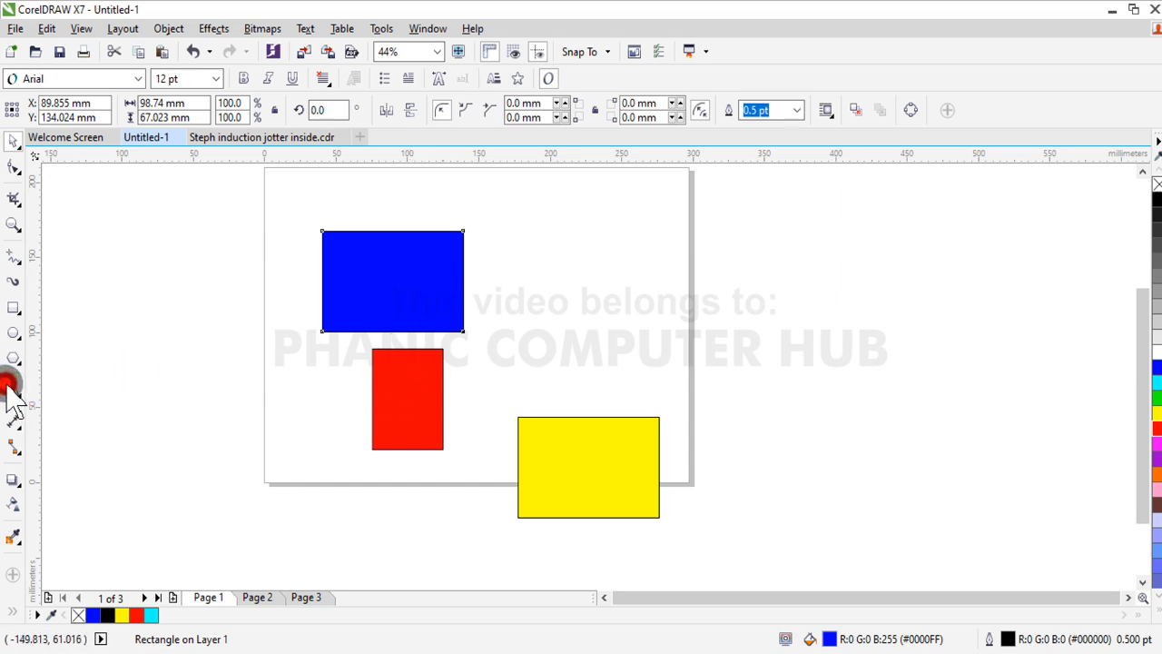
pyautogui.click(850, 316)
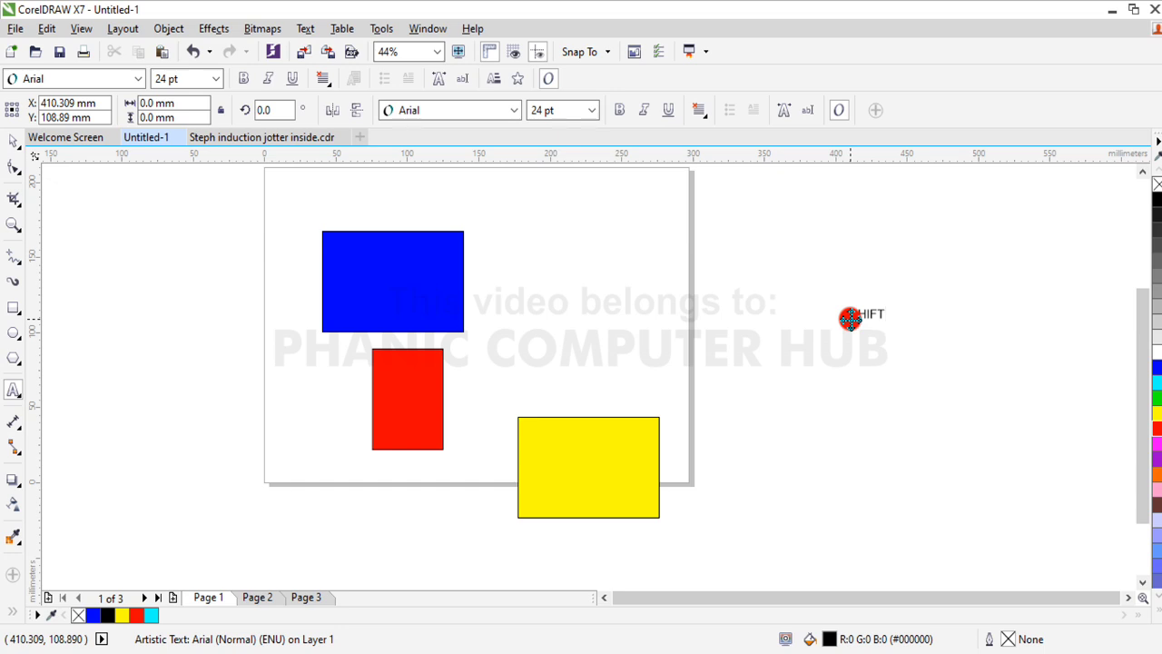
pyautogui.click(11, 143)
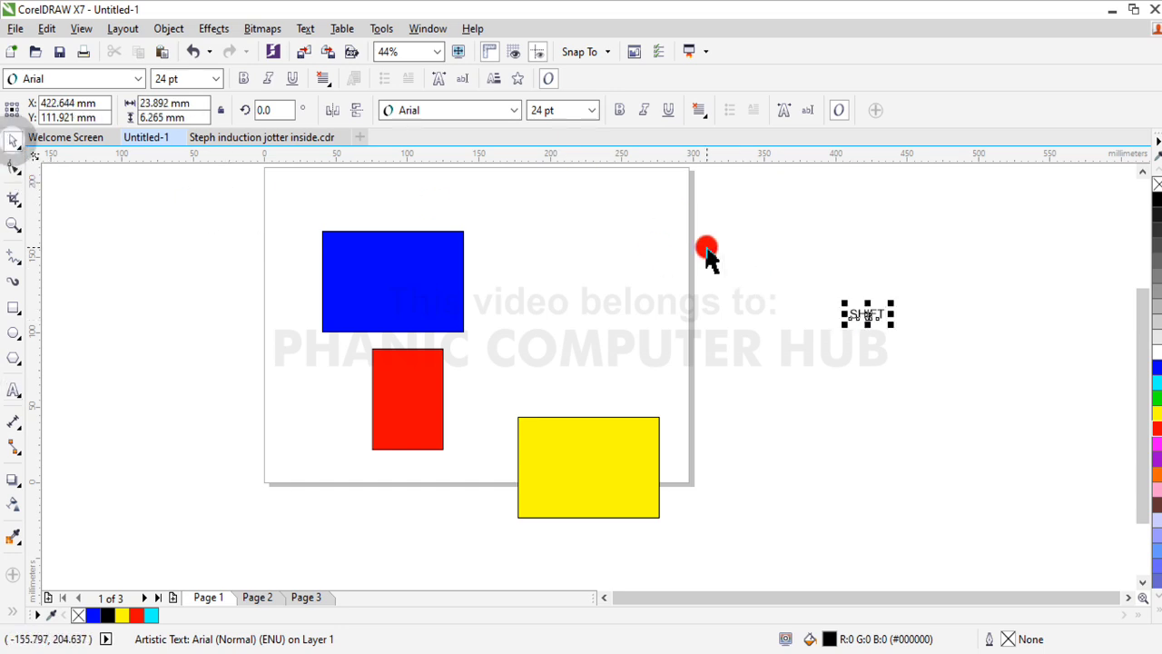
pyautogui.moveTo(894, 325); pyautogui.dragTo(1000, 396)
pyautogui.moveTo(890, 304); pyautogui.dragTo(851, 267)
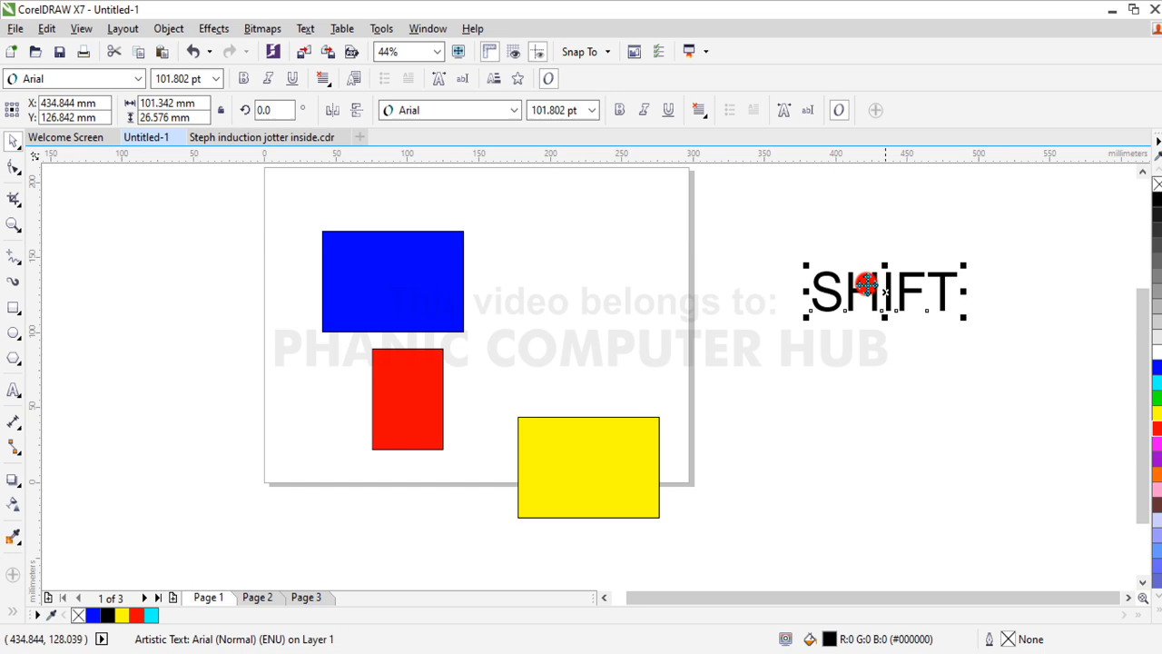
# Select the blue, red and yellow rectangles together by adding one after another, and clear the selection.
pyautogui.click(417, 261)
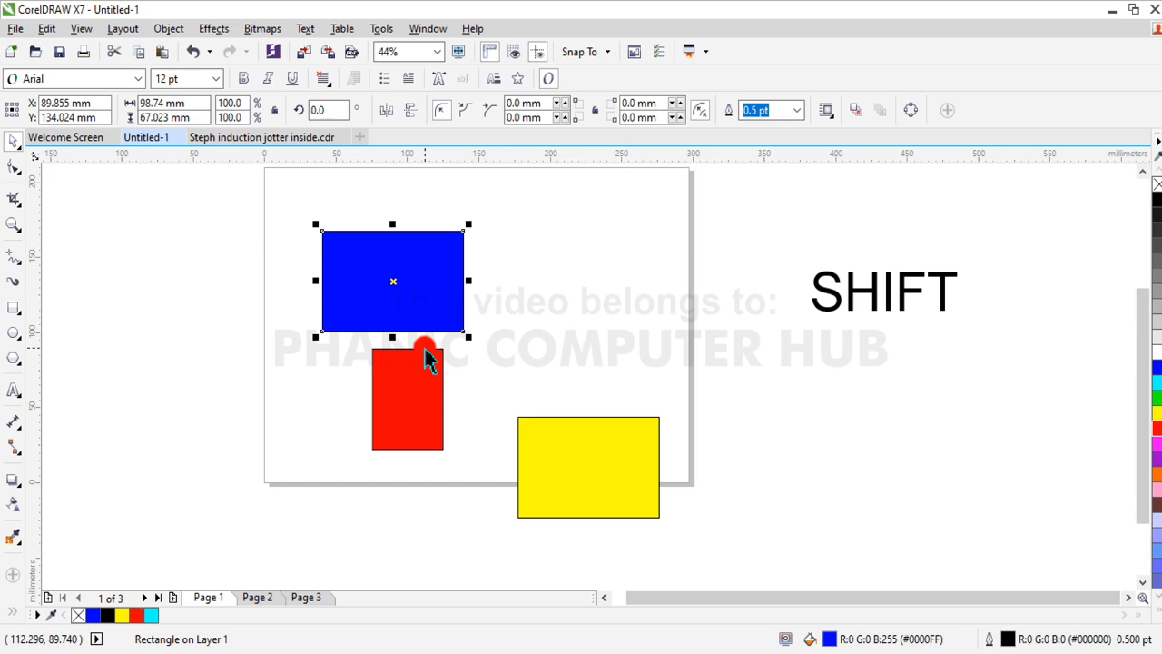
pyautogui.keyDown('shift'); pyautogui.click(427, 390); pyautogui.keyUp('shift')
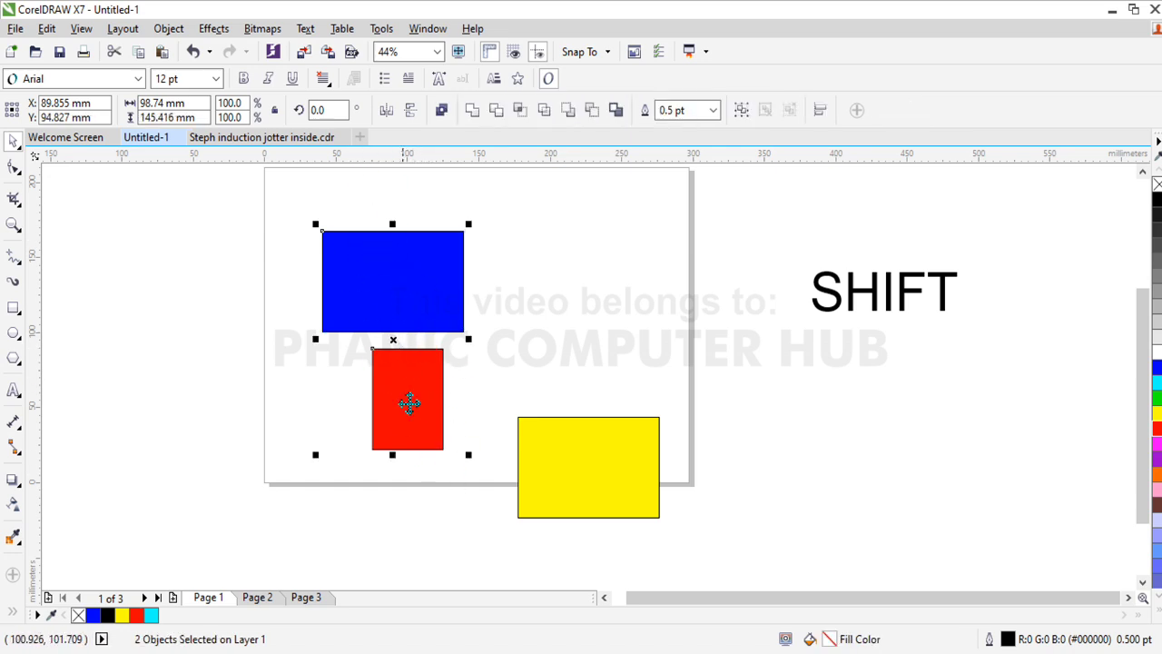
pyautogui.keyDown('shift'); pyautogui.click(568, 432); pyautogui.keyUp('shift')
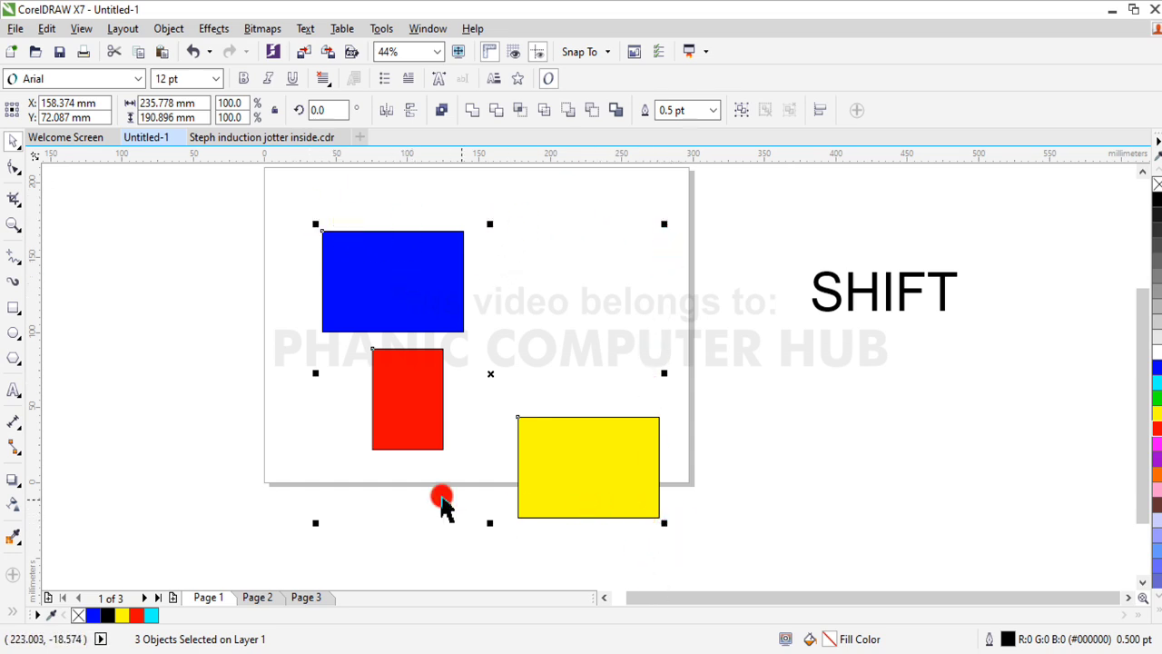
pyautogui.click(773, 372)
# Select all three rectangles with a marquee, align them right, and undo the alignment.
pyautogui.moveTo(239, 207); pyautogui.dragTo(683, 550)
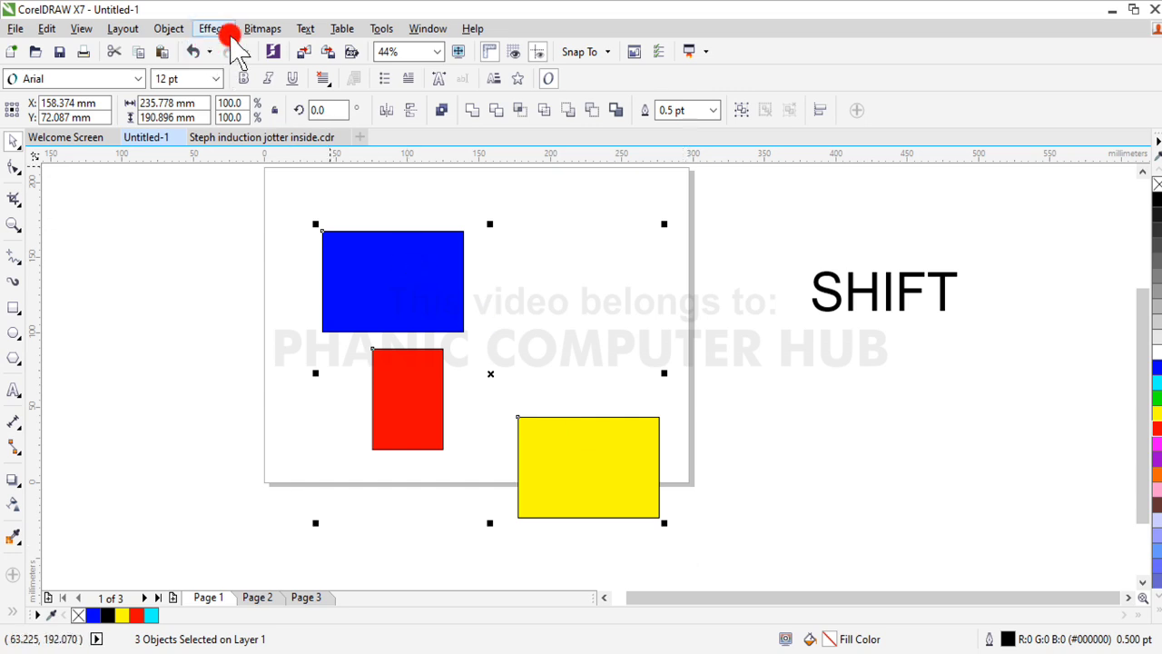
pyautogui.click(163, 32)
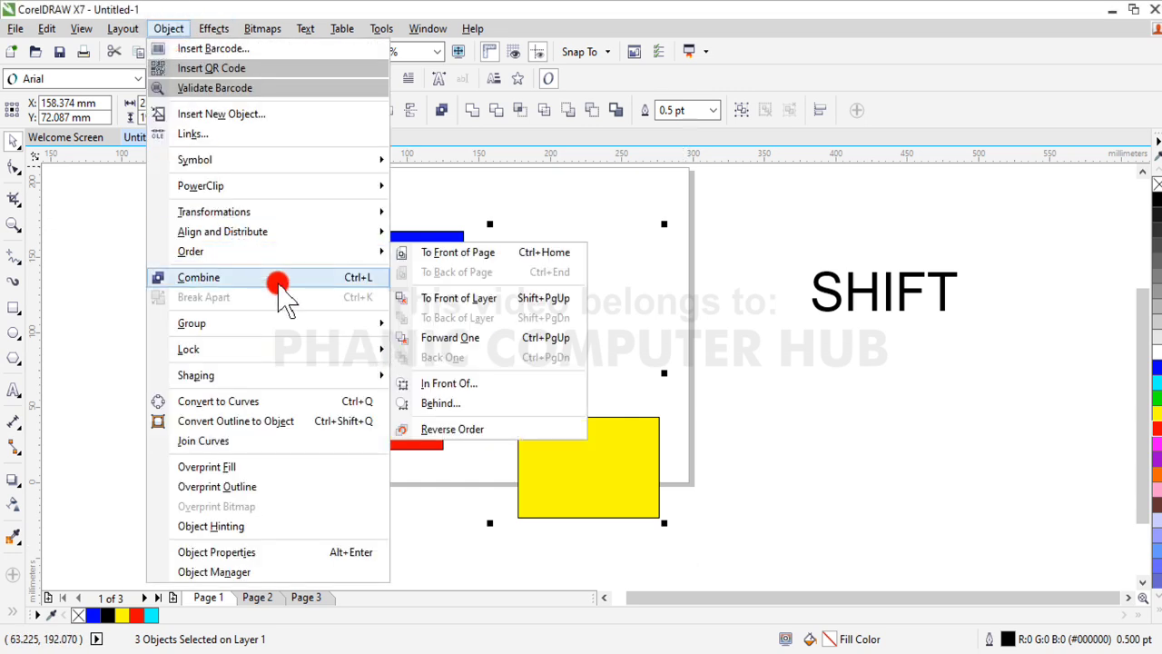
pyautogui.moveTo(286, 233)
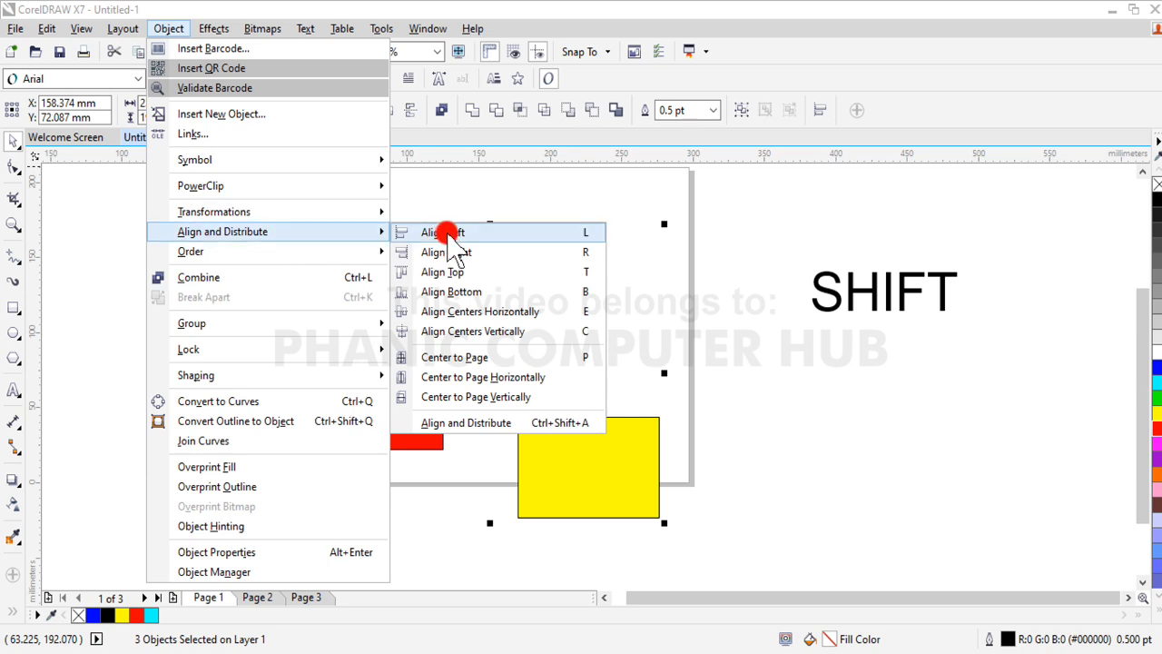
pyautogui.click(464, 252)
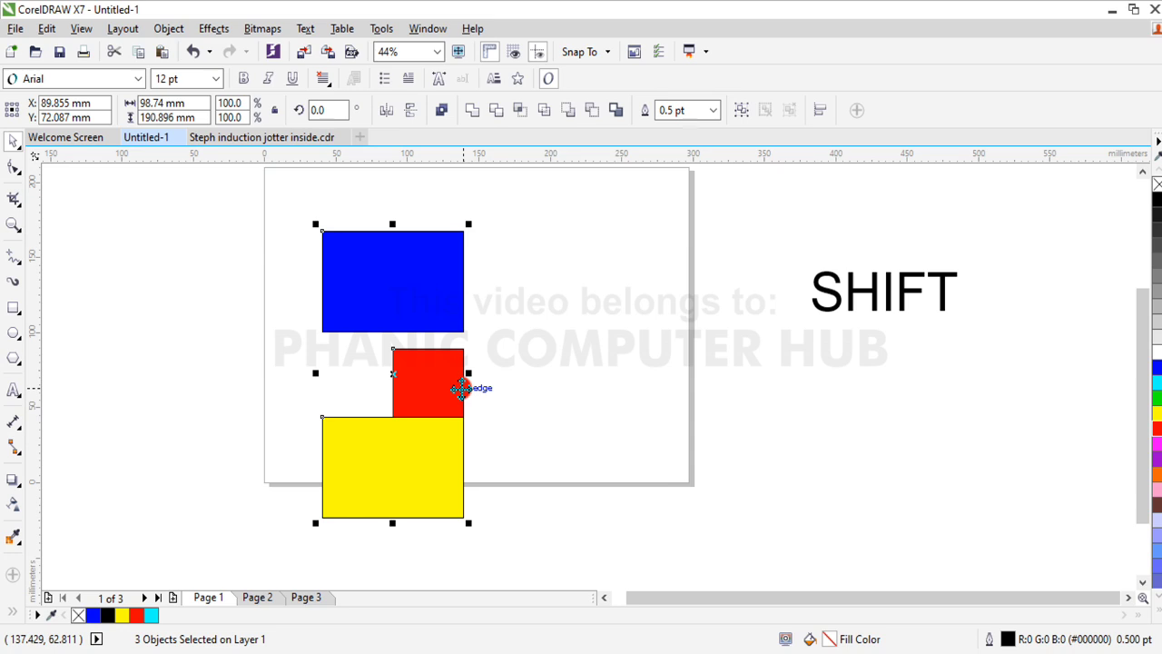
pyautogui.hotkey('ctrl', 'z')
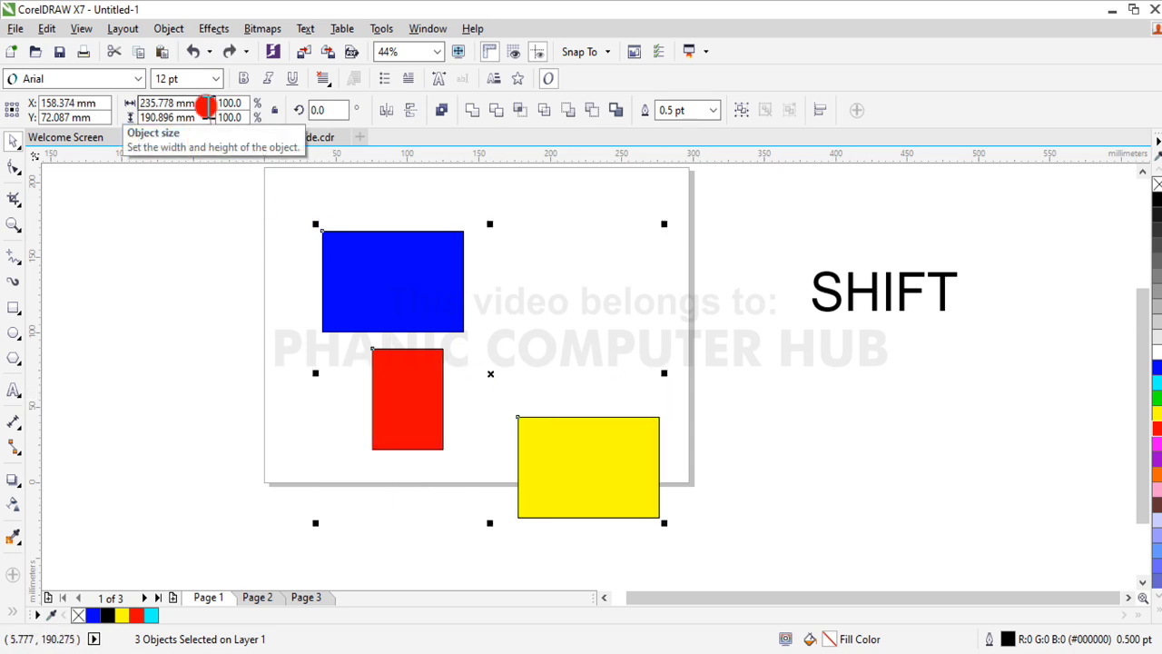
# Align the top edges of the three selected rectangles, and undo the alignment.
pyautogui.click(174, 28)
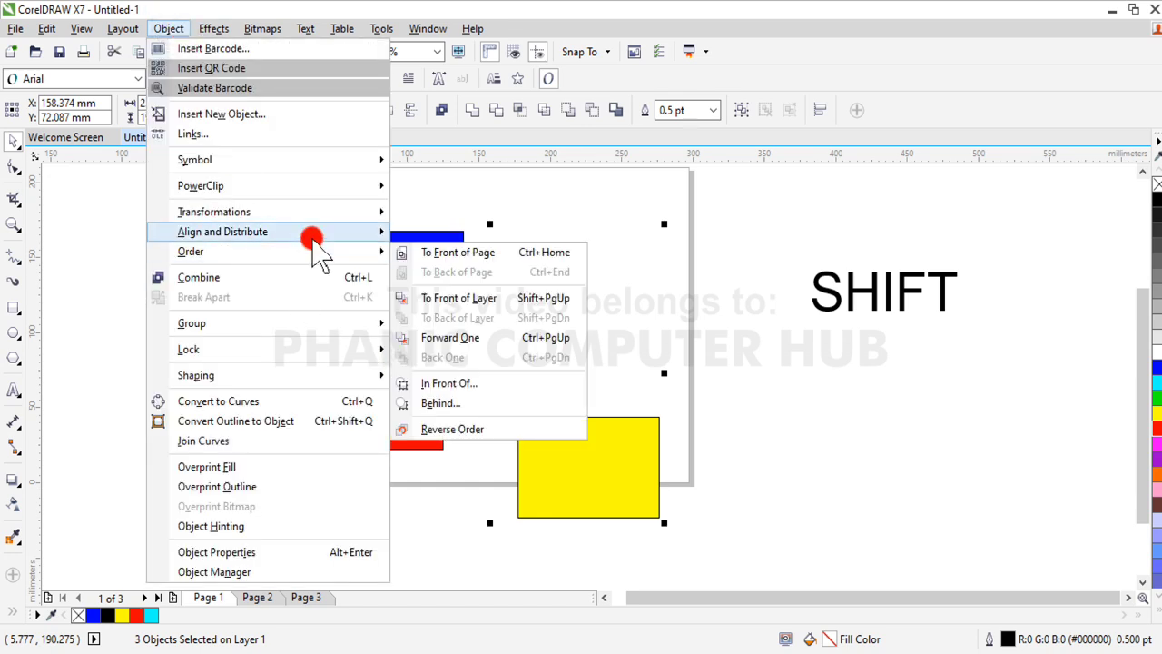
pyautogui.moveTo(313, 236)
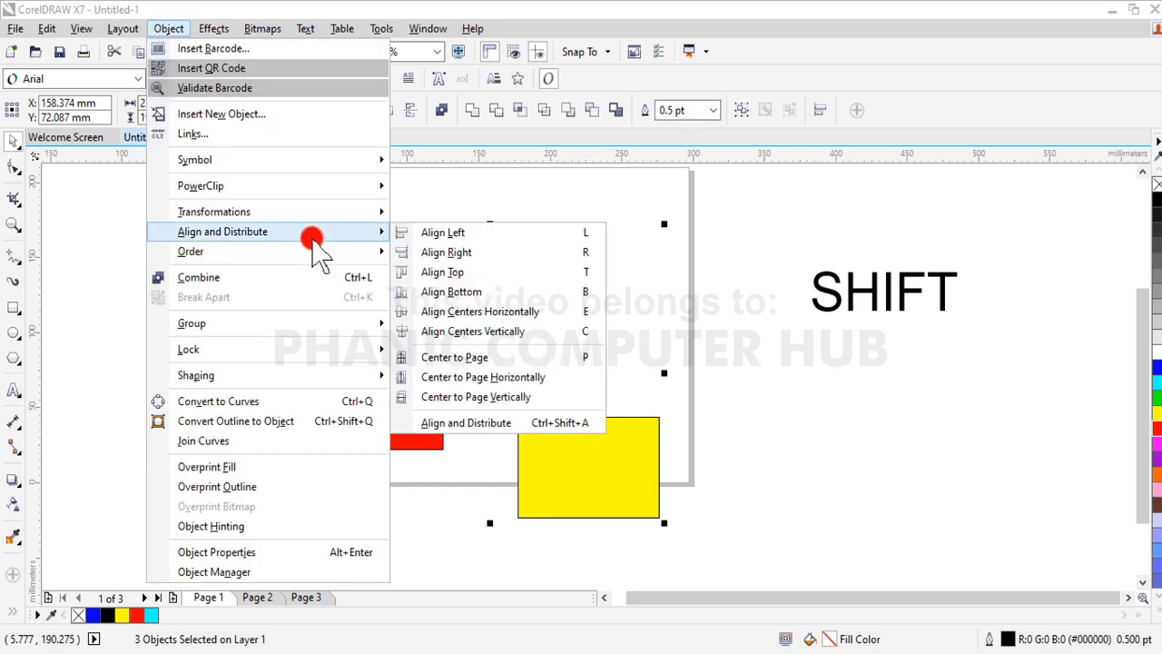
pyautogui.click(514, 281)
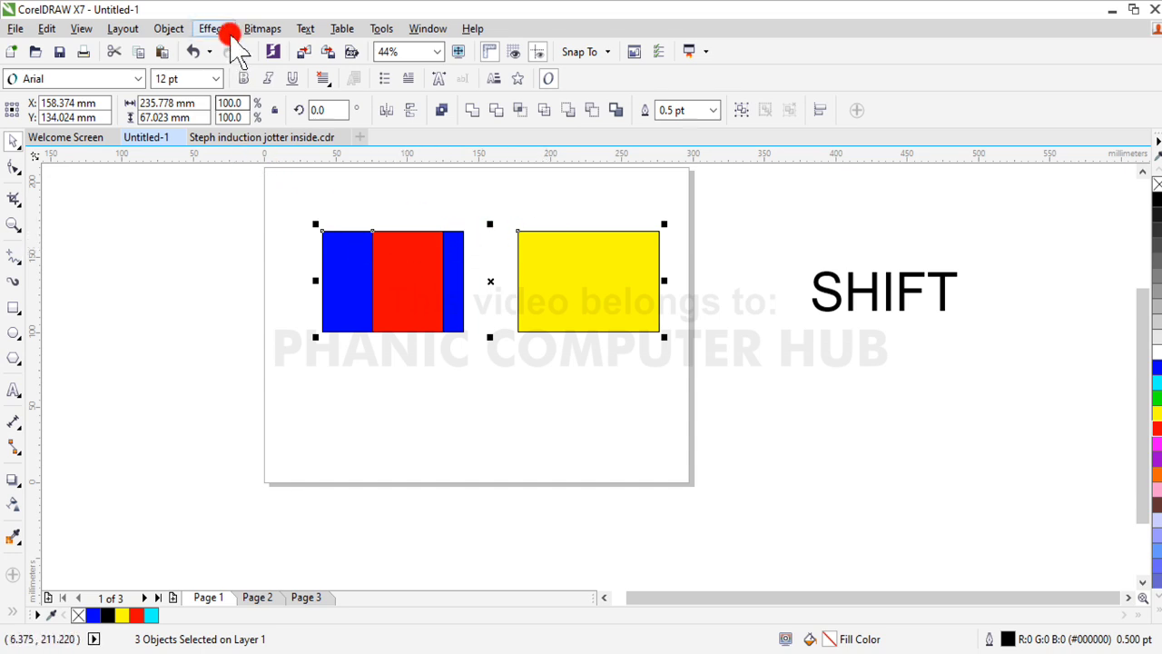
pyautogui.hotkey('ctrl', 'z')
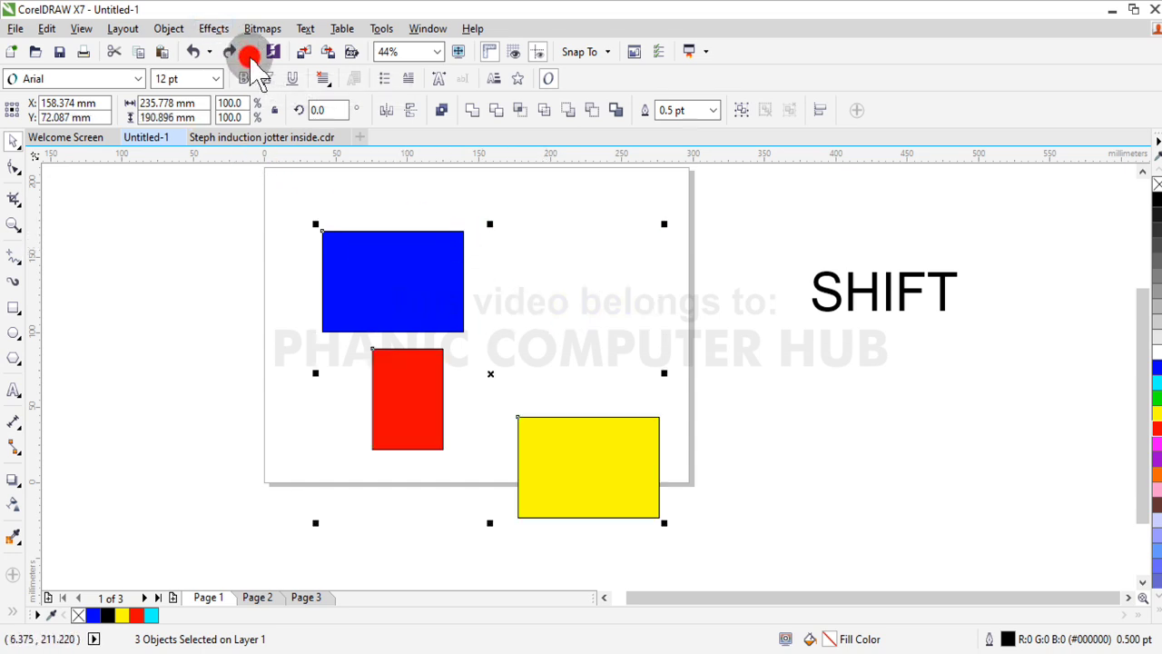
# Align the bottom edges of the three selected rectangles, undo the alignment and clear the selection.
pyautogui.click(168, 28)
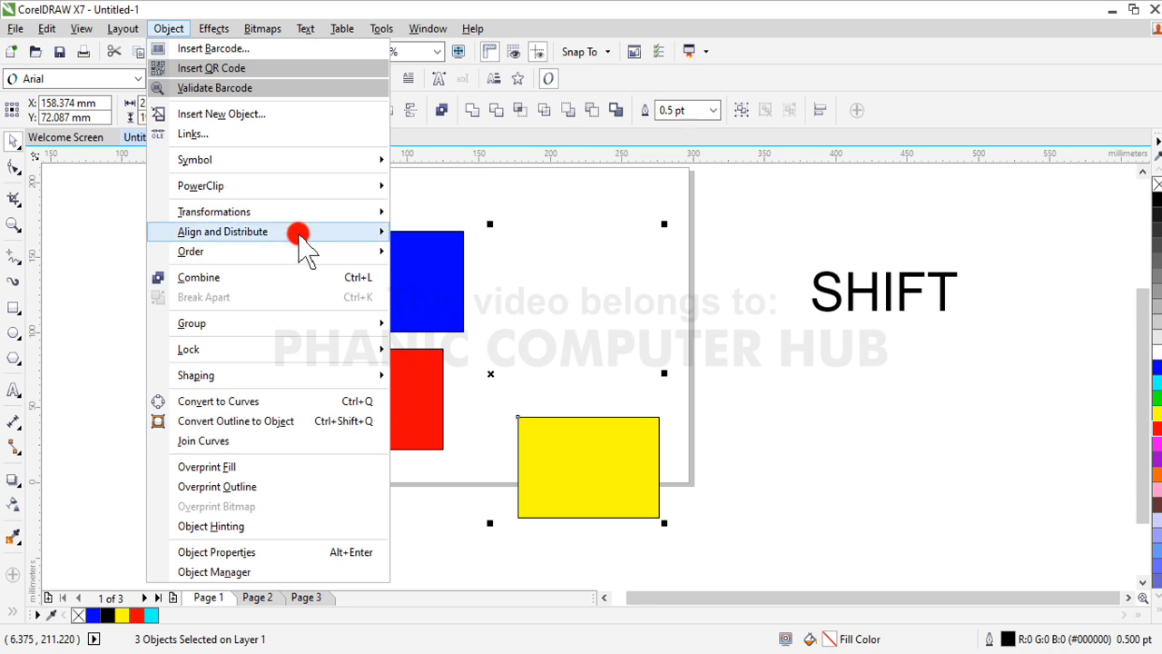
pyautogui.moveTo(319, 234)
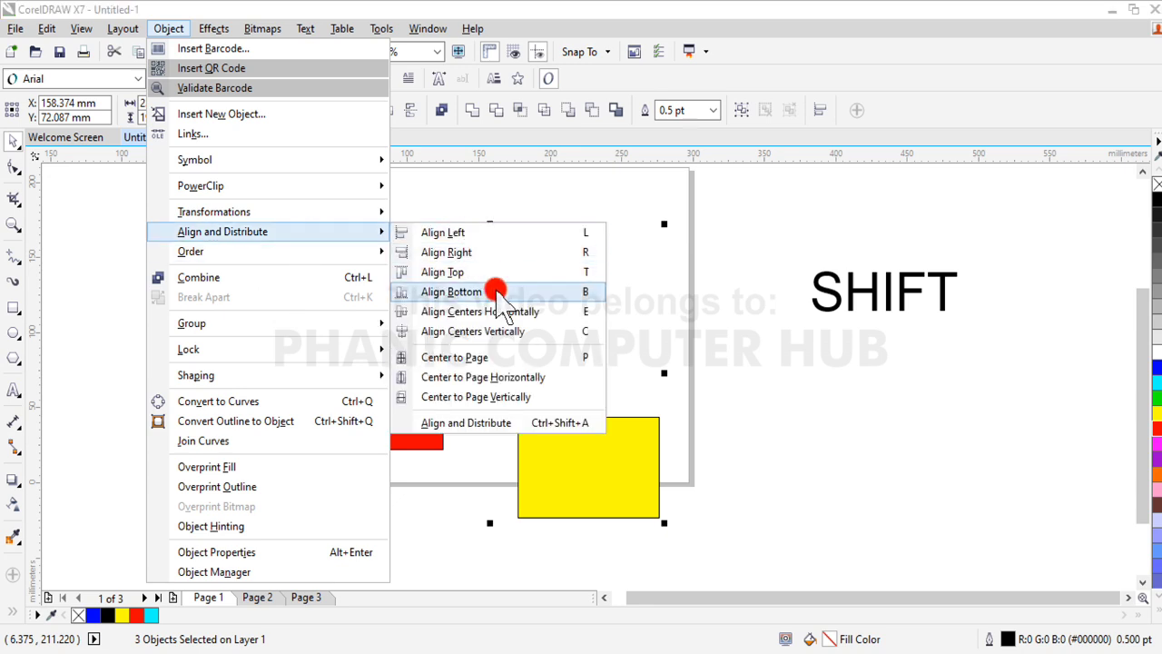
pyautogui.click(451, 292)
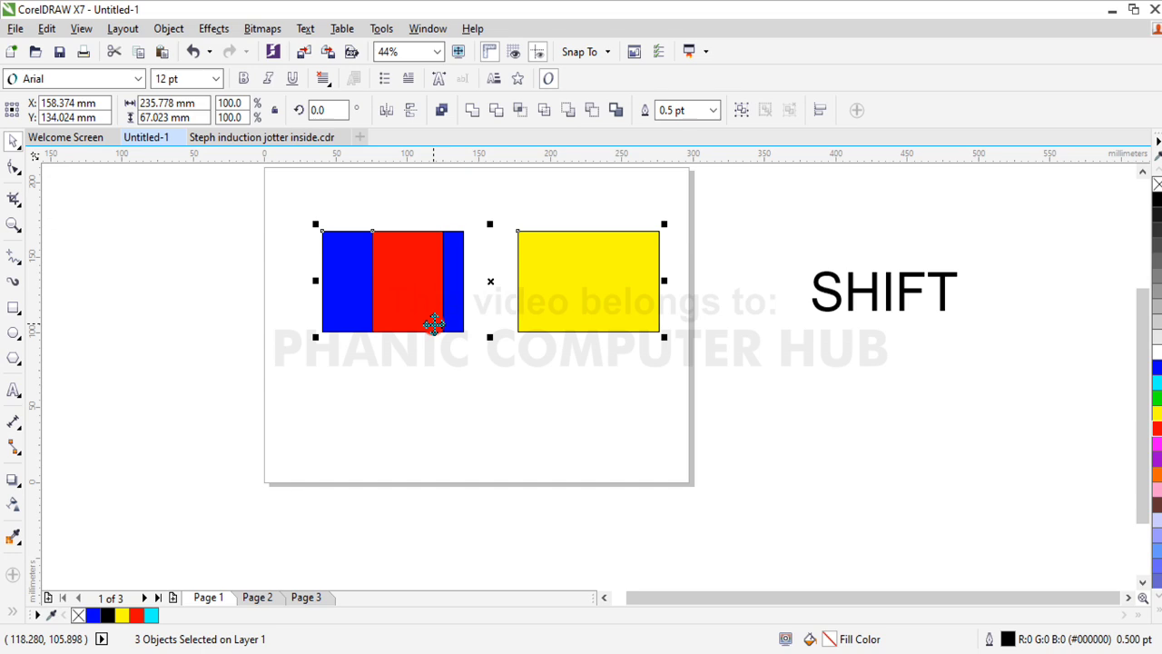
pyautogui.hotkey('ctrl', 'z')
pyautogui.click(793, 532)
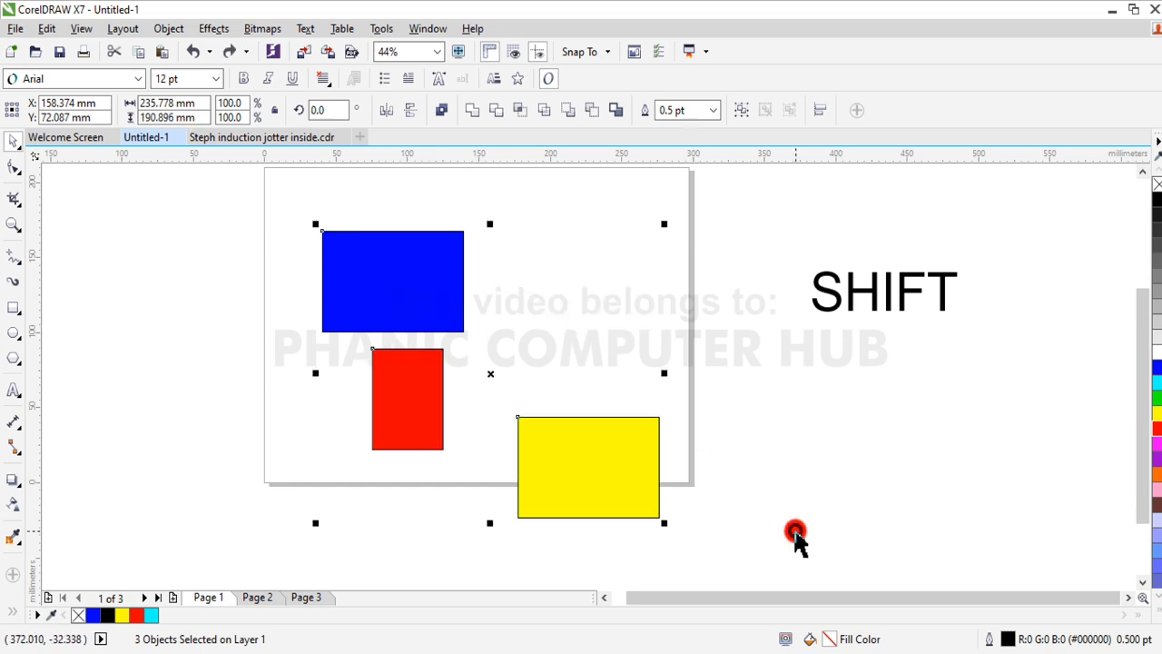
# Stretch the red rectangle to about 117 mm high, and move yellow to about X 348, Y 3 mm and red to about X 220, Y 25 mm.
pyautogui.click(413, 420)
pyautogui.moveTo(406, 465); pyautogui.dragTo(407, 529)
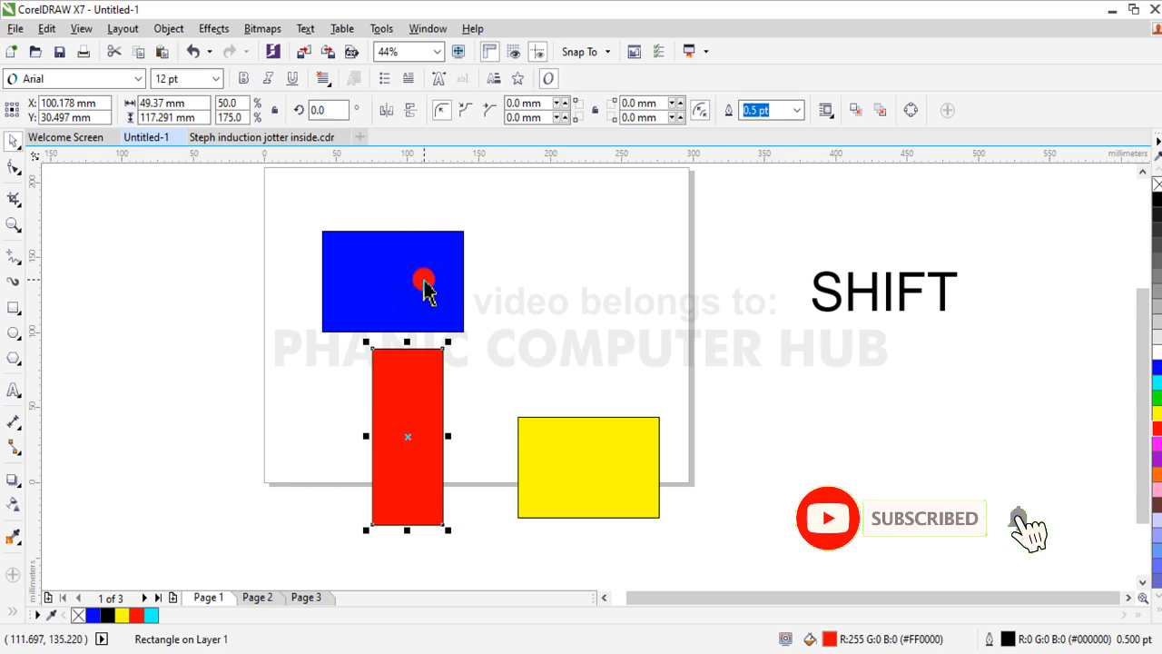
pyautogui.moveTo(563, 482); pyautogui.dragTo(735, 493)
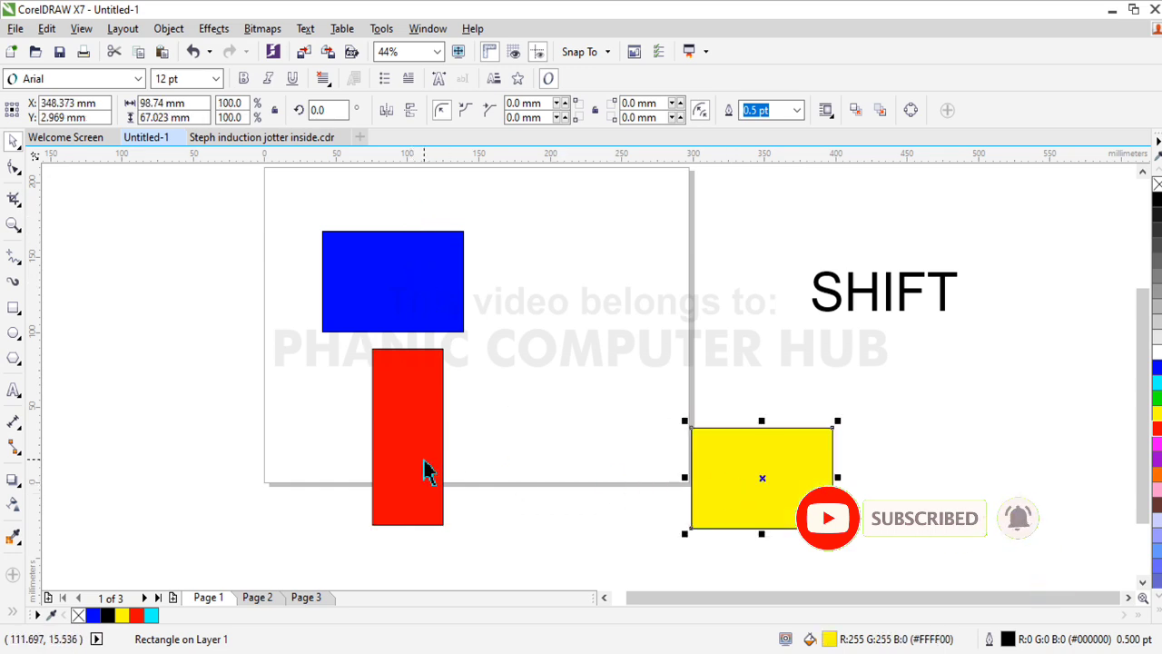
pyautogui.moveTo(423, 465); pyautogui.dragTo(595, 468)
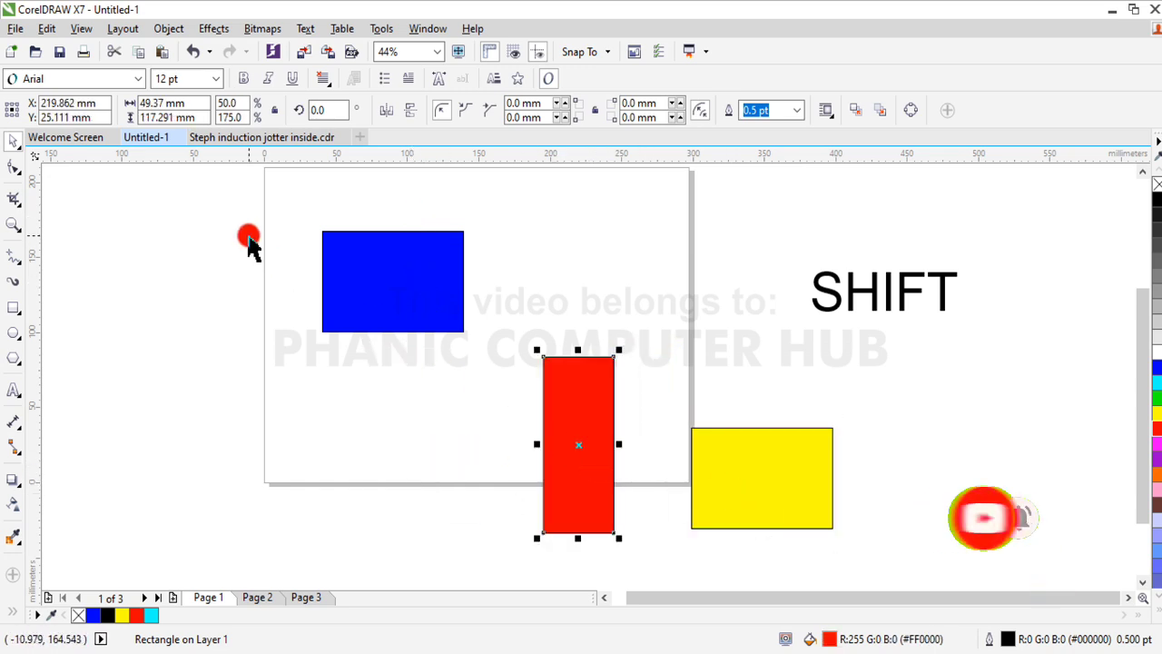
# Align the bottom edges of all three rectangles and place a horizontal guideline along them at about Y 100.5 mm.
pyautogui.moveTo(234, 208); pyautogui.dragTo(848, 552)
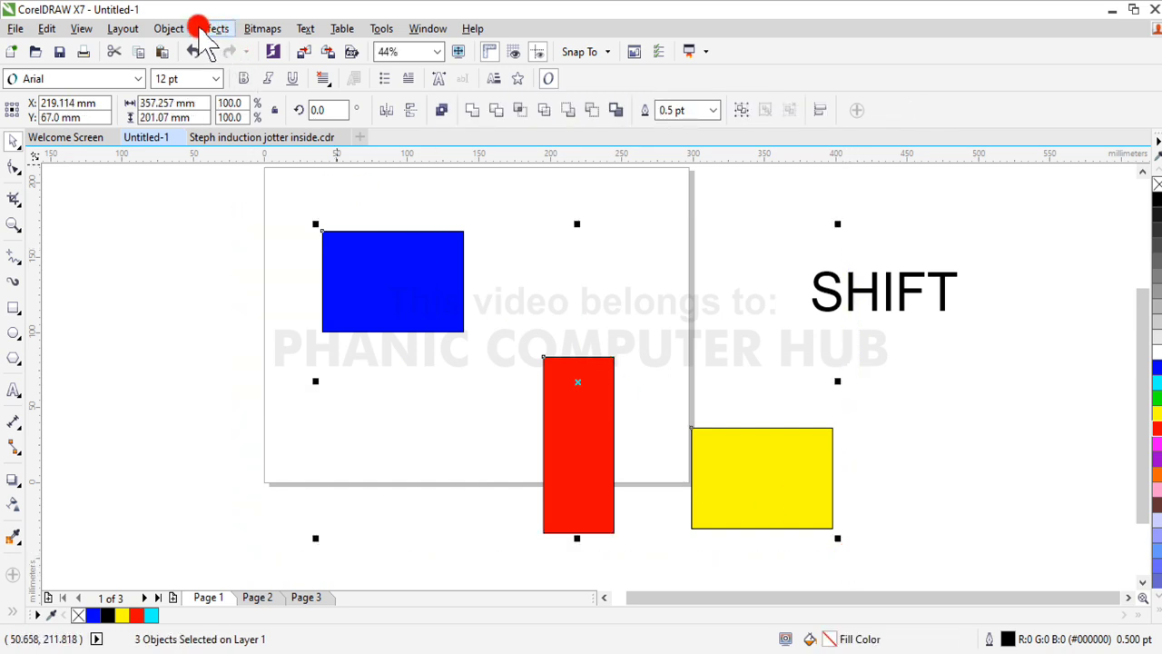
pyautogui.click(170, 27)
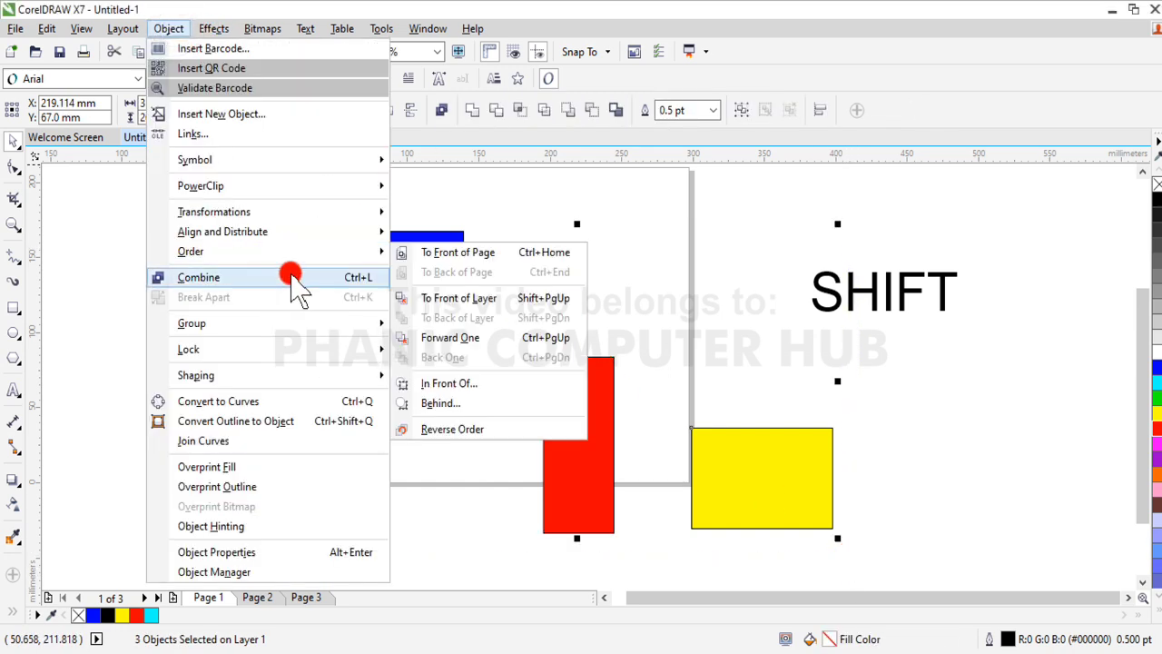
pyautogui.moveTo(328, 229)
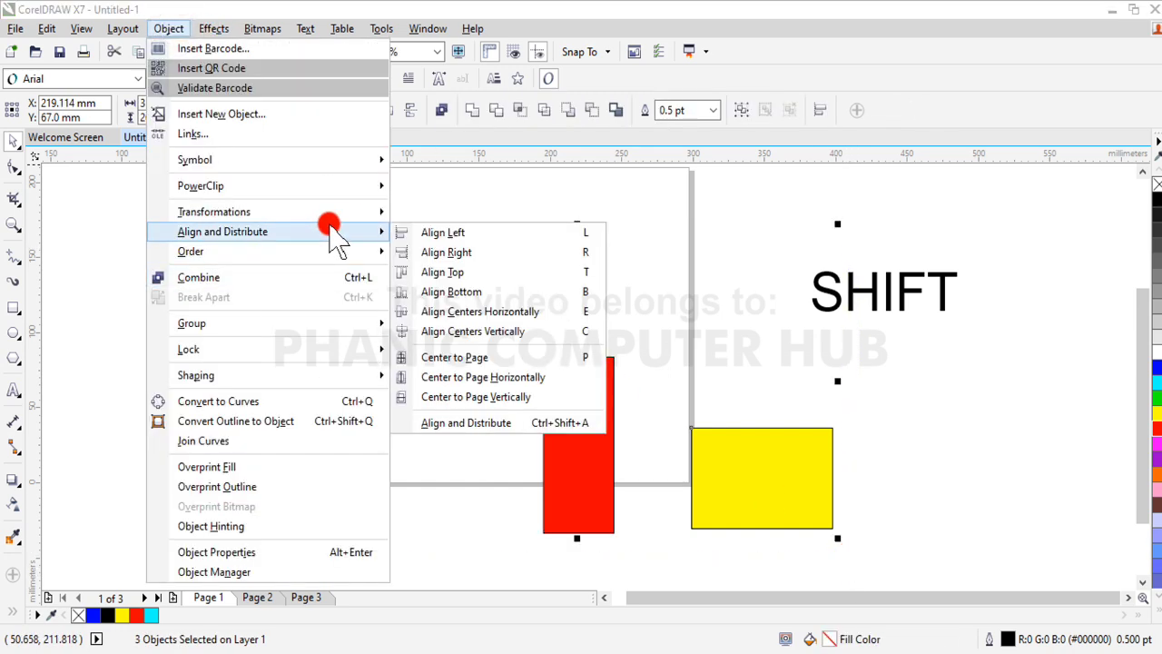
pyautogui.click(487, 291)
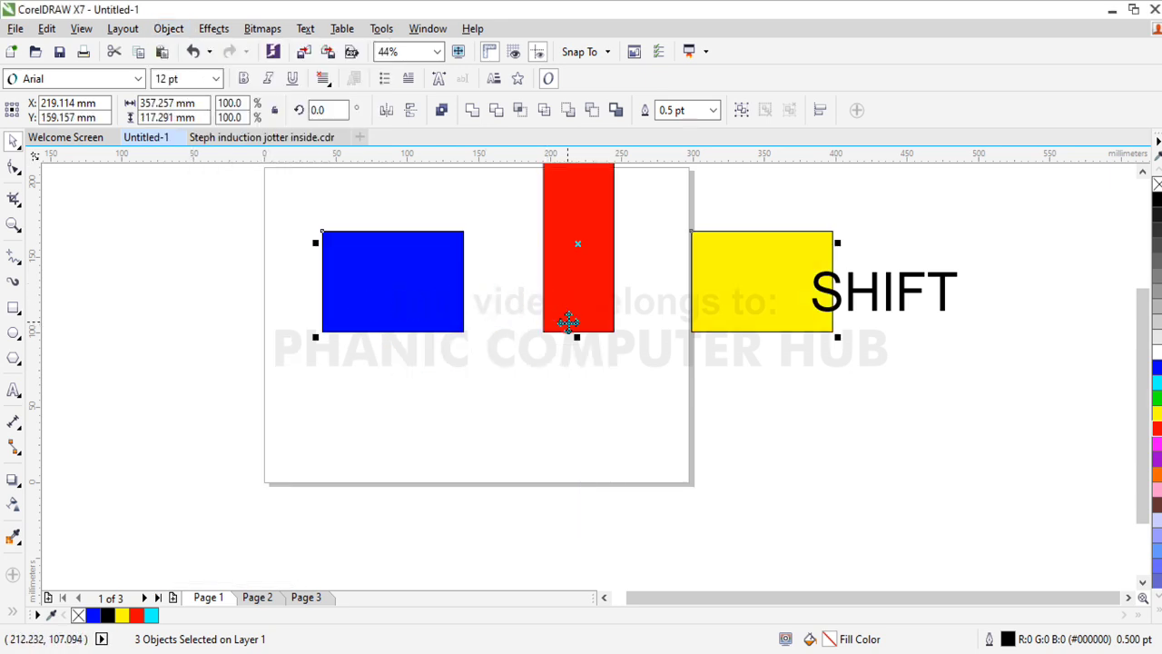
pyautogui.moveTo(1141, 428); pyautogui.dragTo(1136, 402)
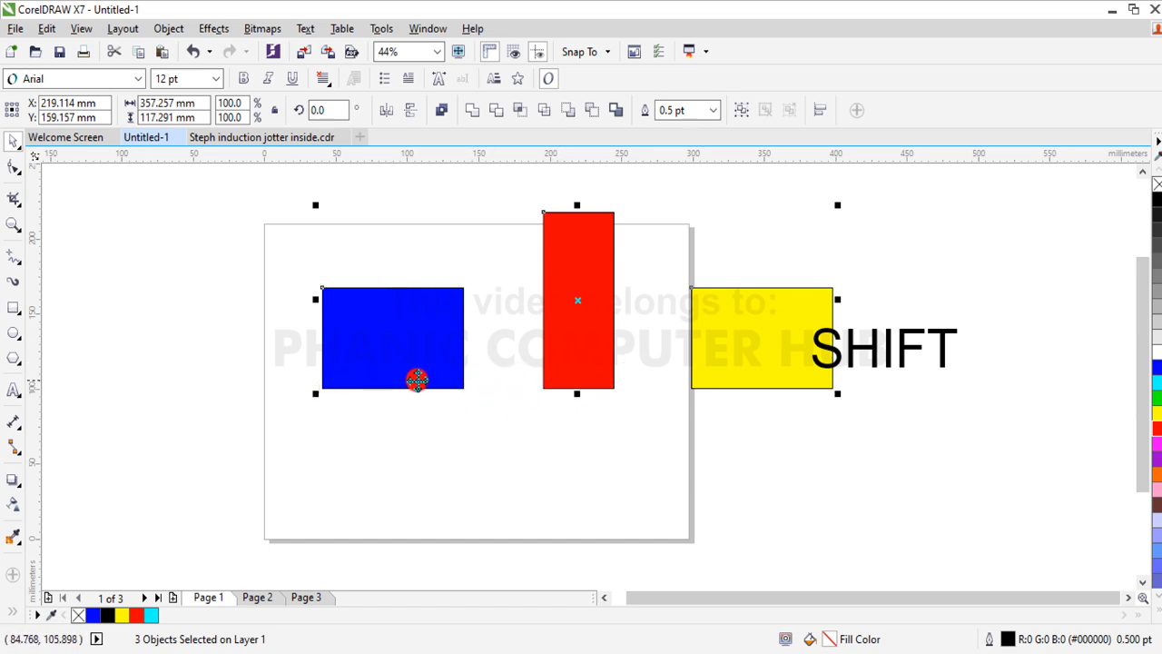
pyautogui.moveTo(616, 147); pyautogui.dragTo(599, 392)
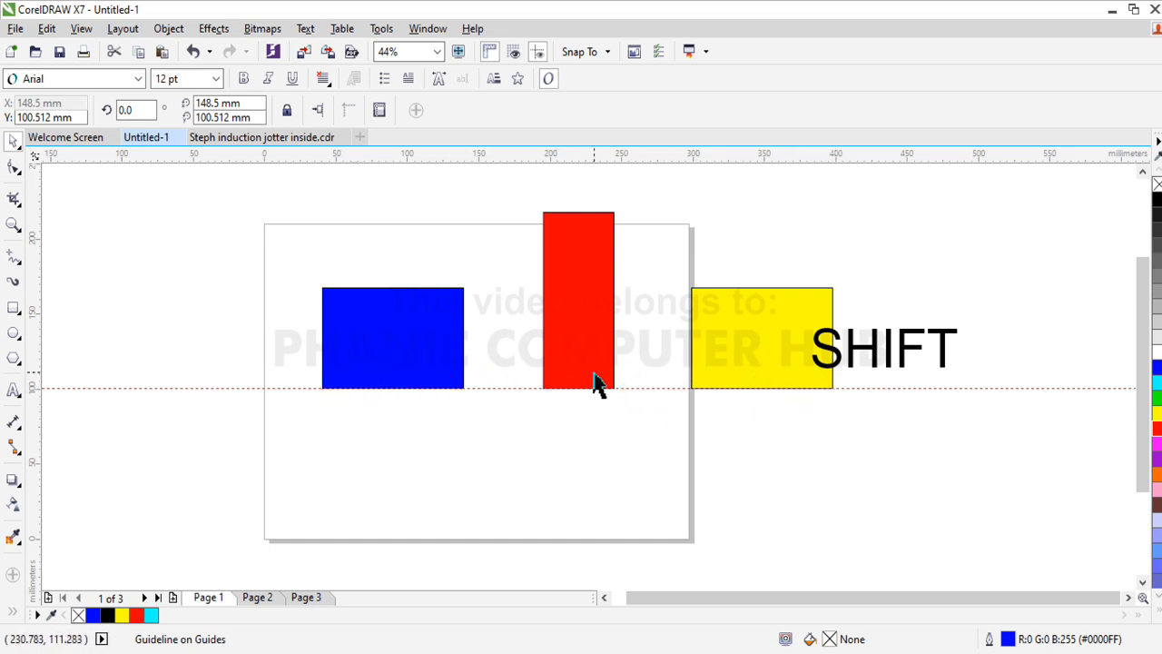
# Select all three rectangles and apply Align Centers Horizontally to them.
pyautogui.moveTo(237, 200); pyautogui.dragTo(842, 430)
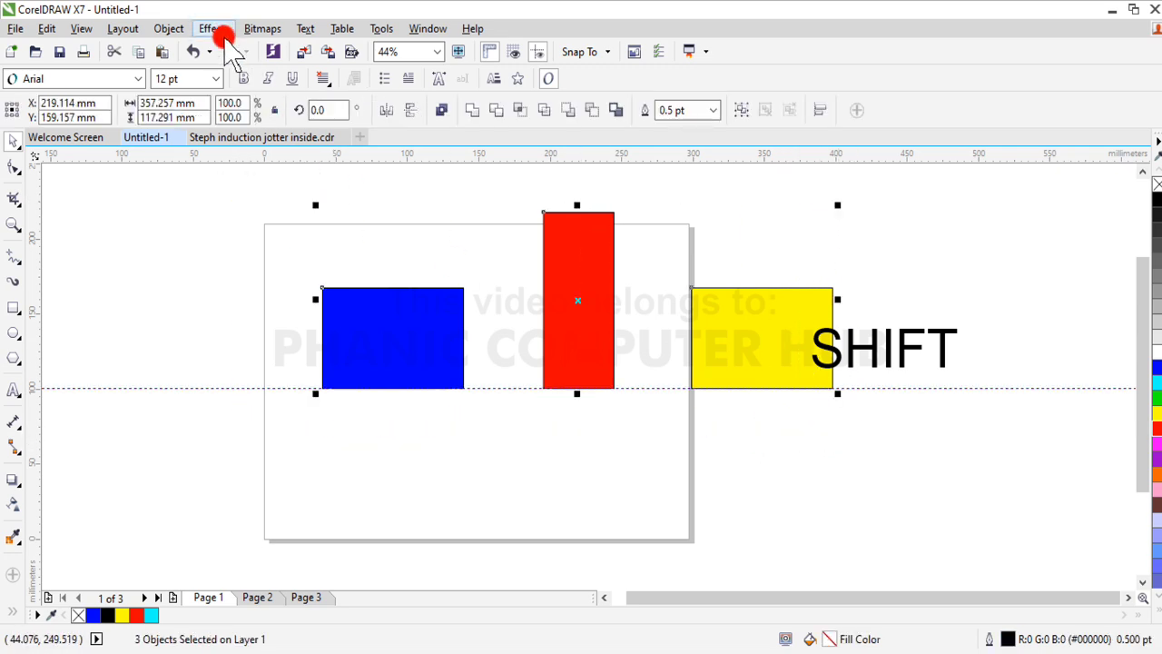
pyautogui.click(181, 34)
pyautogui.click(273, 229)
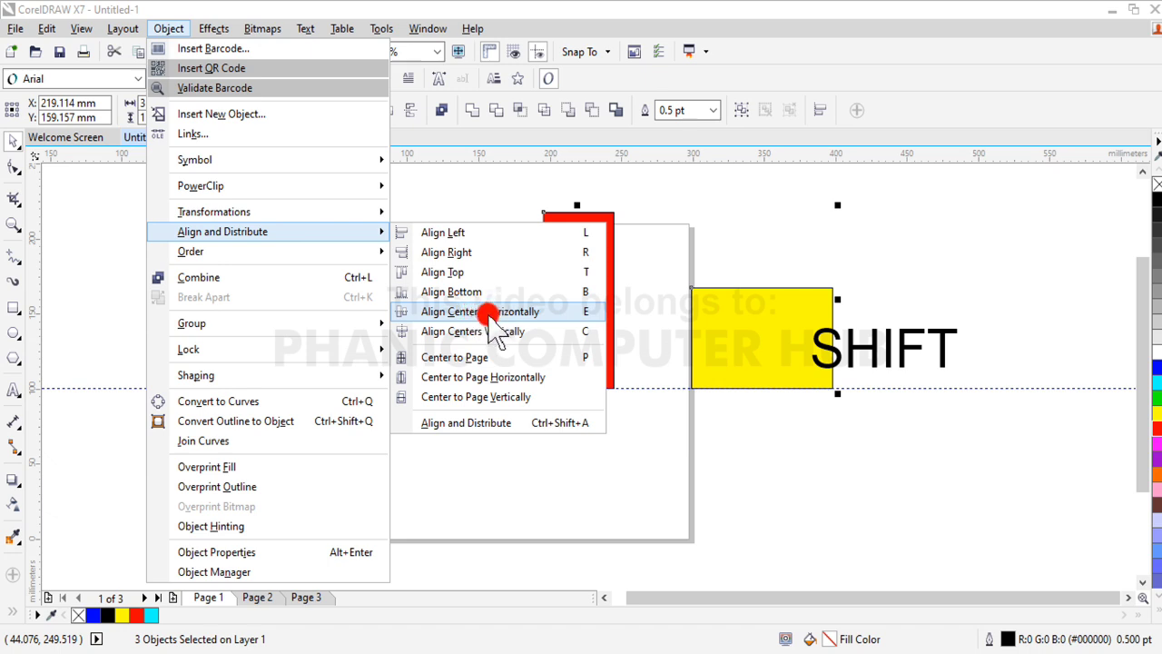
pyautogui.click(490, 317)
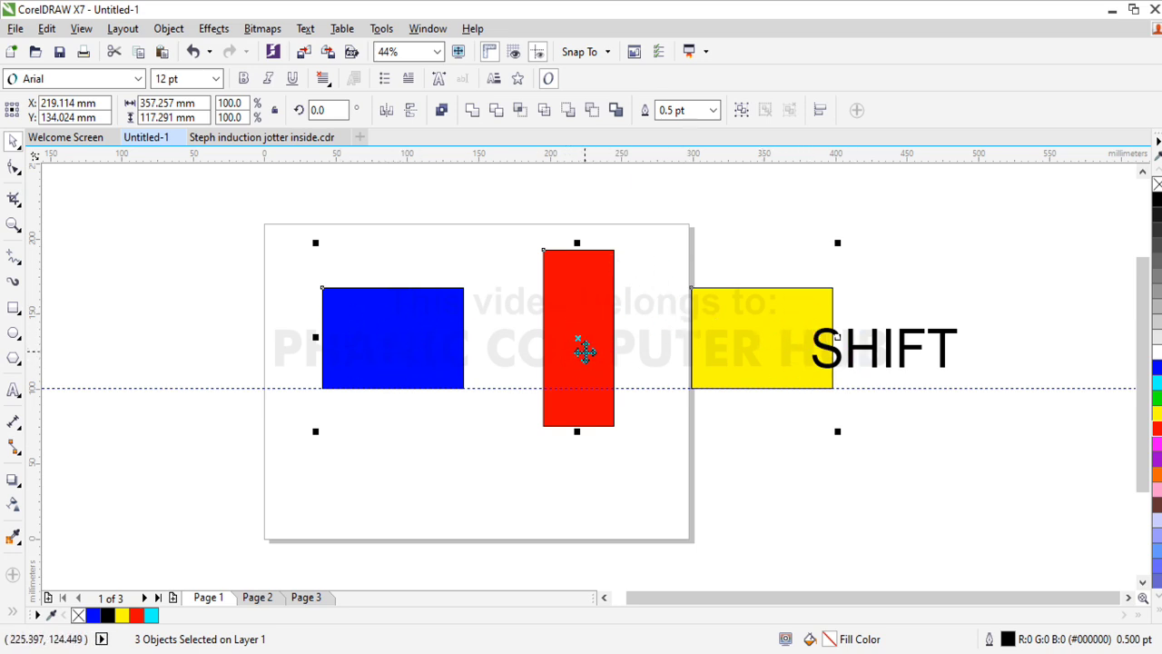
# Apply Align Centers Vertically to the three rectangles, undo it and clear the selection.
pyautogui.click(173, 28)
pyautogui.moveTo(275, 234)
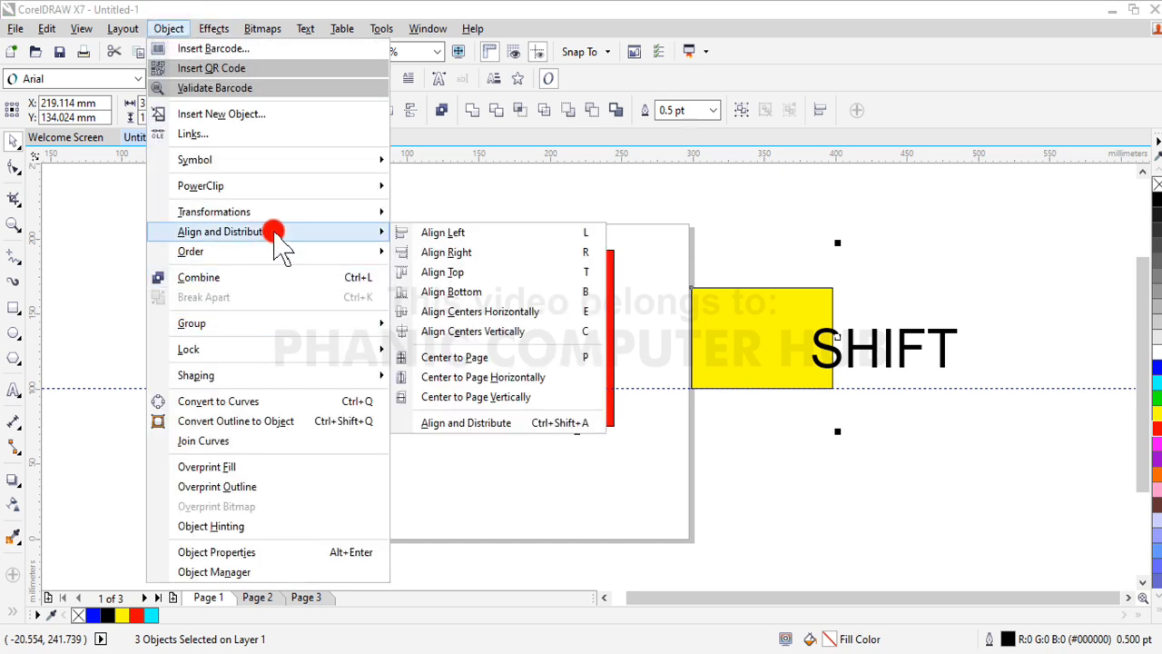
pyautogui.click(508, 333)
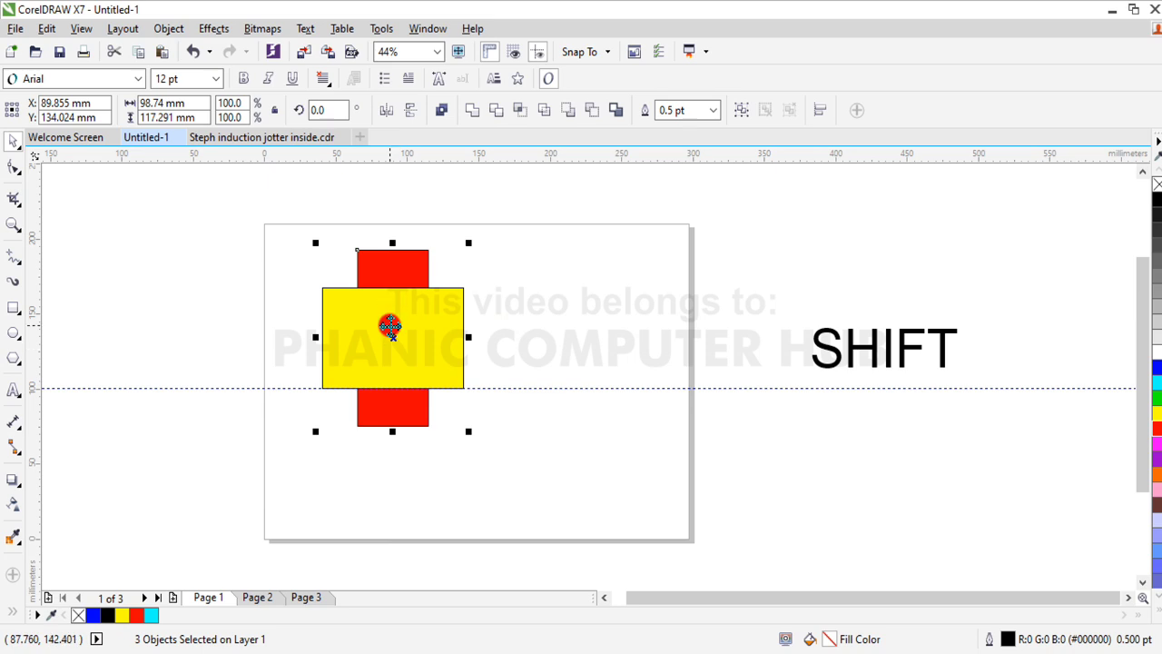
pyautogui.hotkey('ctrl', 'z')
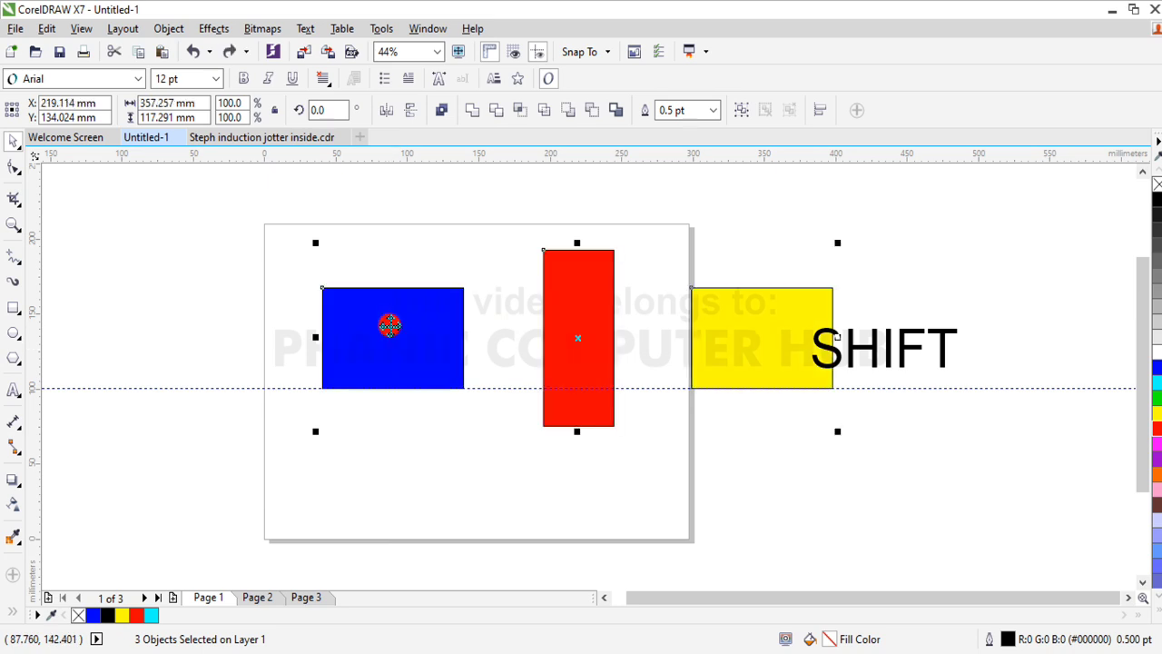
pyautogui.click(178, 301)
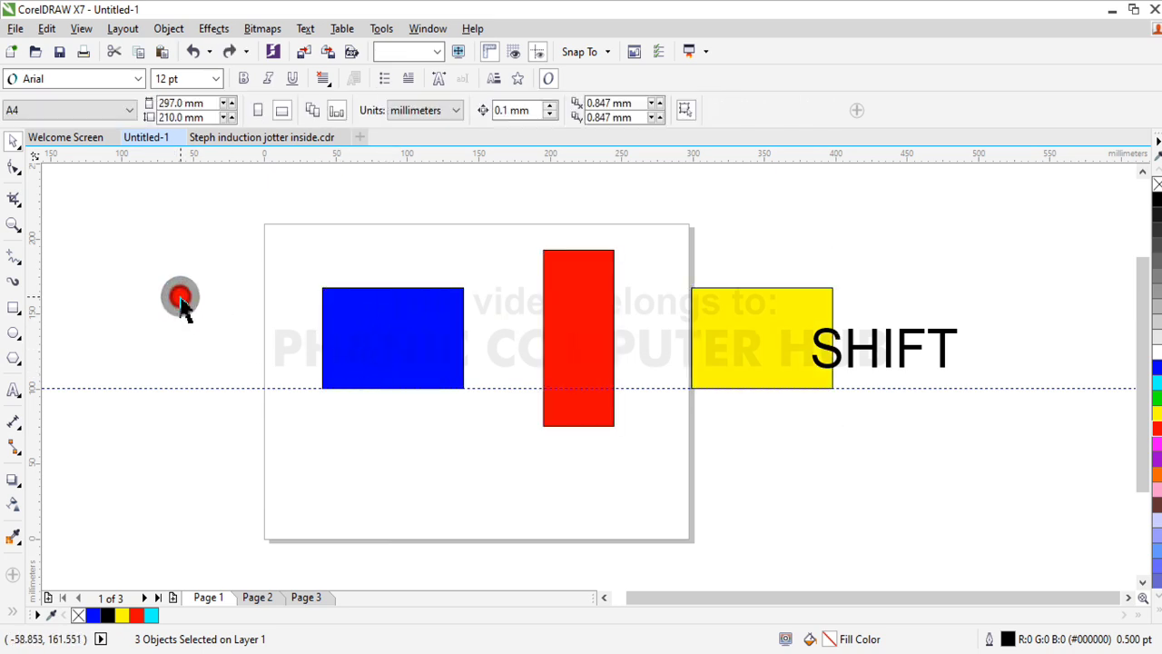
# Select all three rectangles, review the Align and Distribute commands, apply Align Left, undo it and clear the selection.
pyautogui.moveTo(233, 207); pyautogui.dragTo(880, 462)
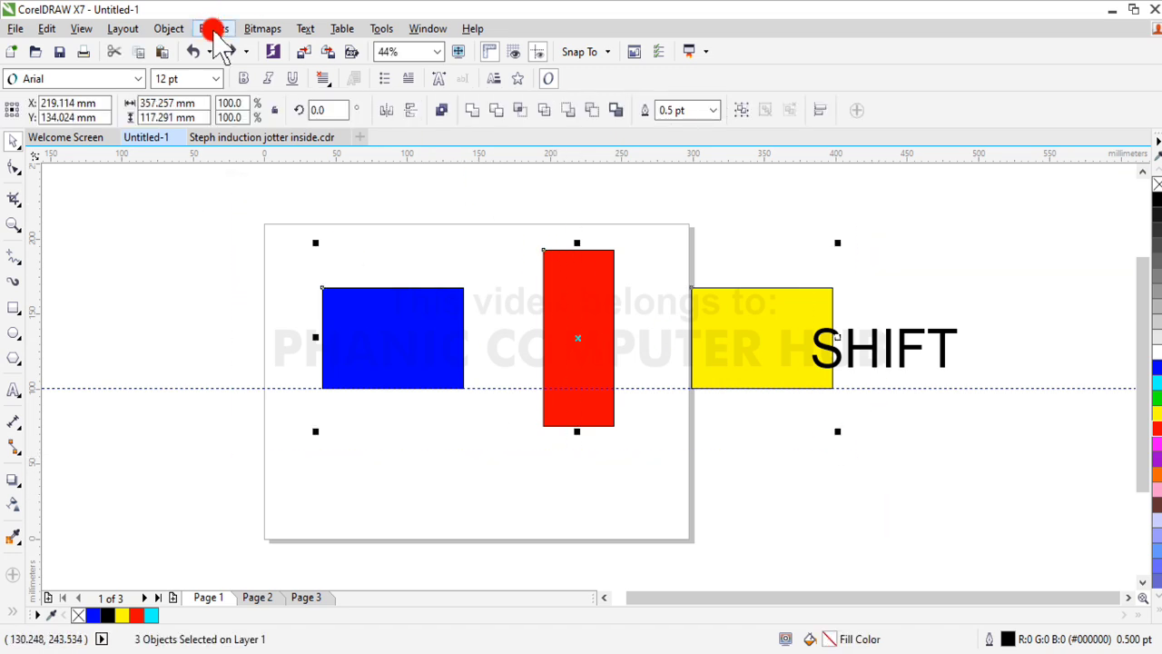
pyautogui.click(172, 29)
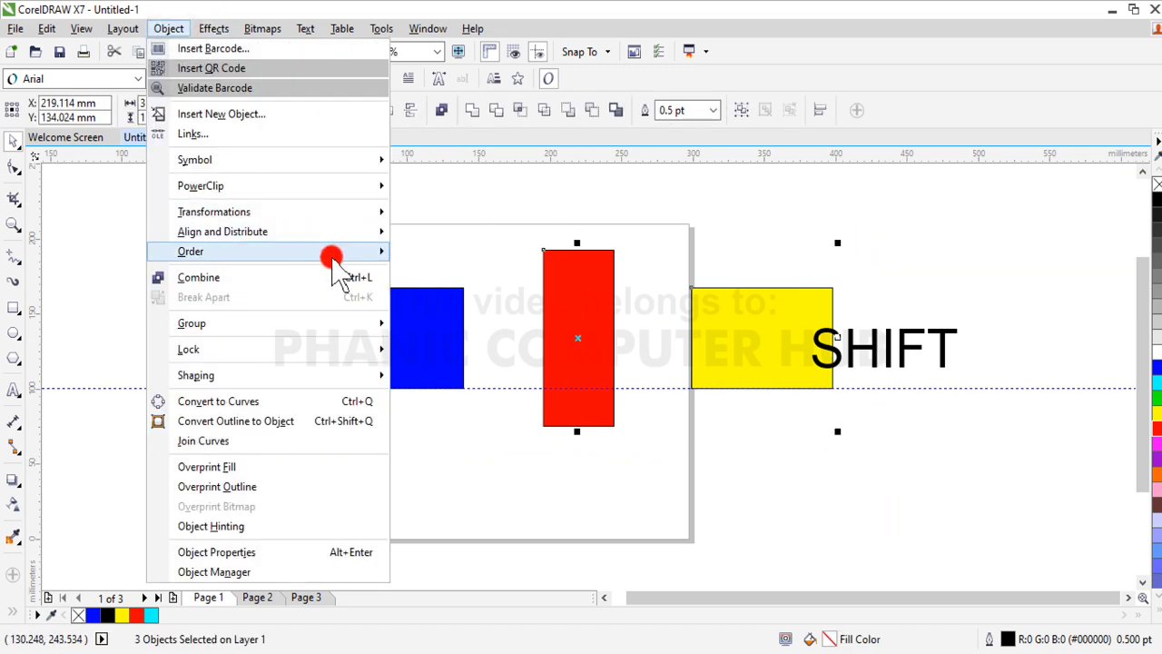
pyautogui.moveTo(341, 238)
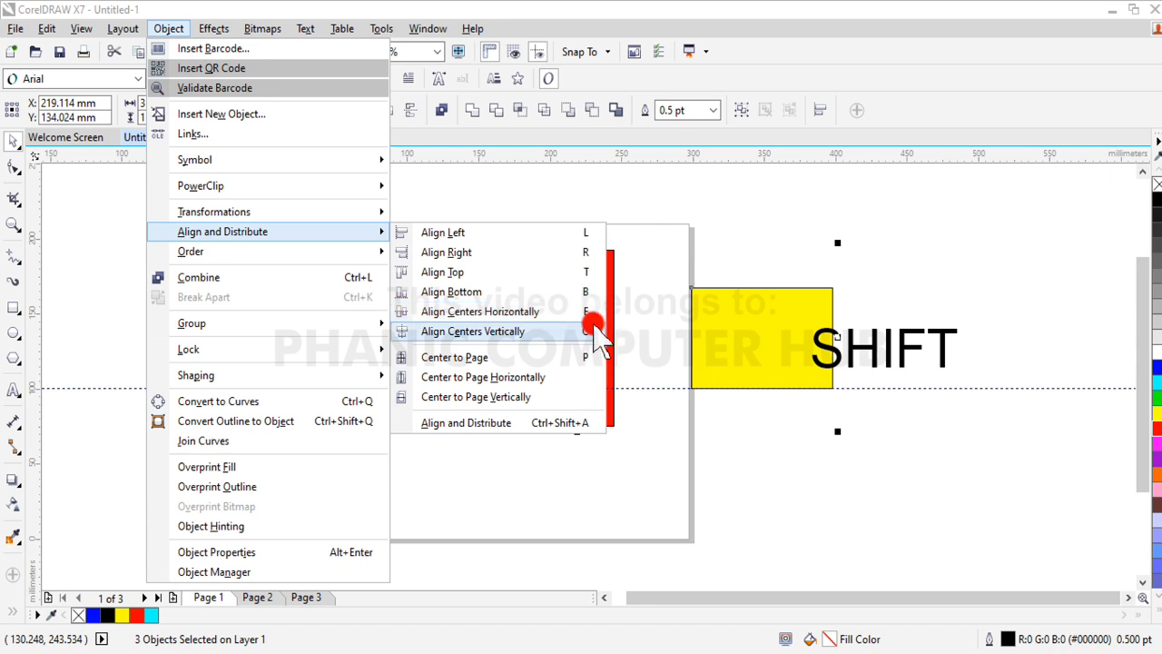
pyautogui.click(715, 215)
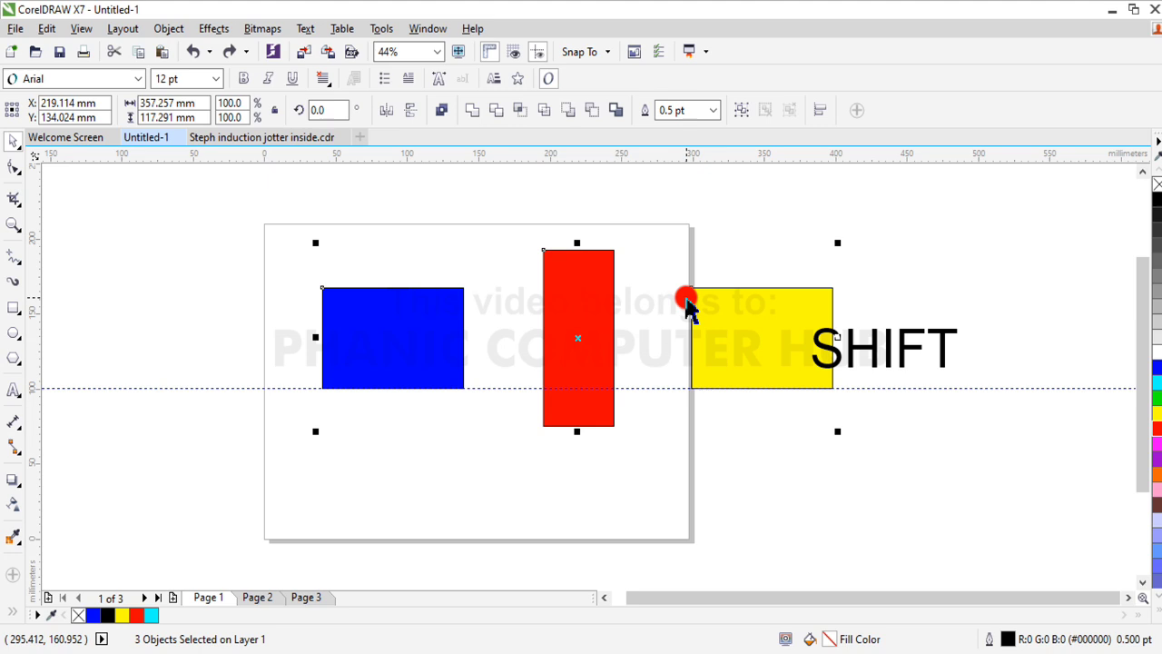
pyautogui.press('l')
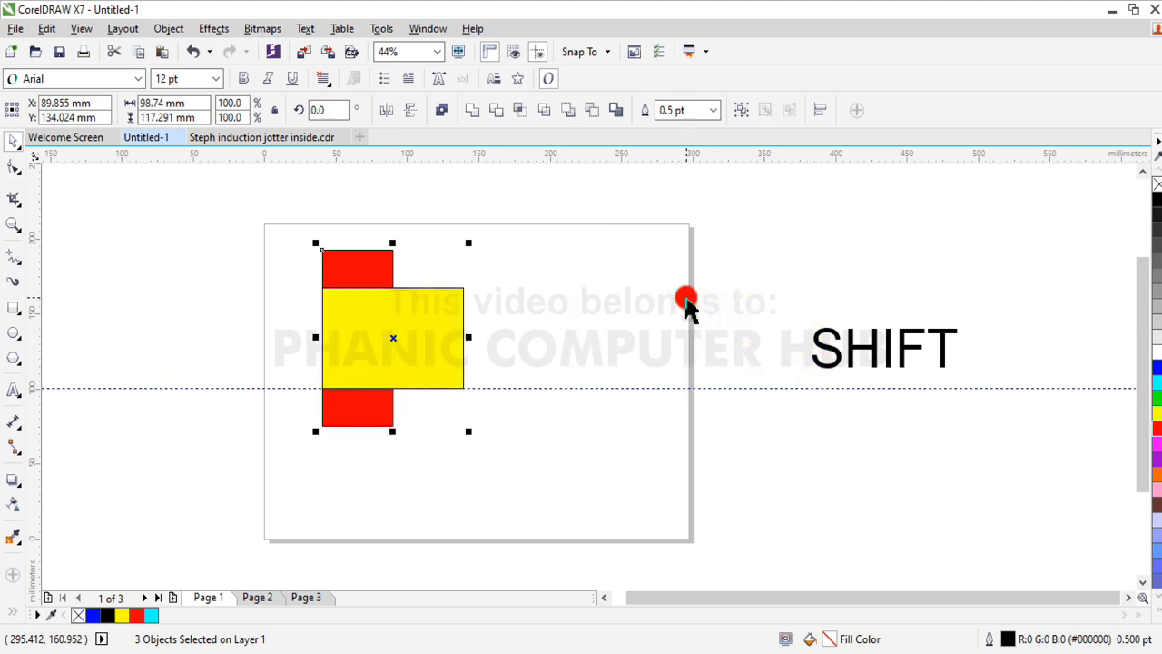
pyautogui.hotkey('ctrl', 'z')
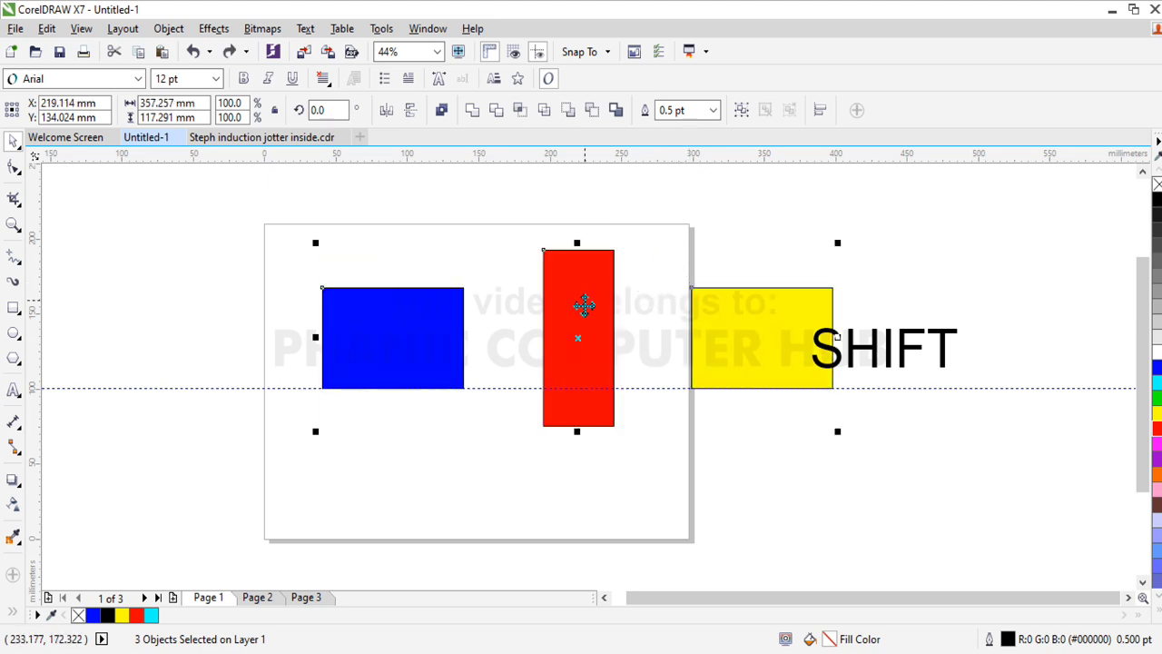
pyautogui.click(758, 212)
# Move the red rectangle to about X 147, Y 31 mm and the yellow one to about X 192, Y 211 mm.
pyautogui.moveTo(582, 327); pyautogui.dragTo(478, 480)
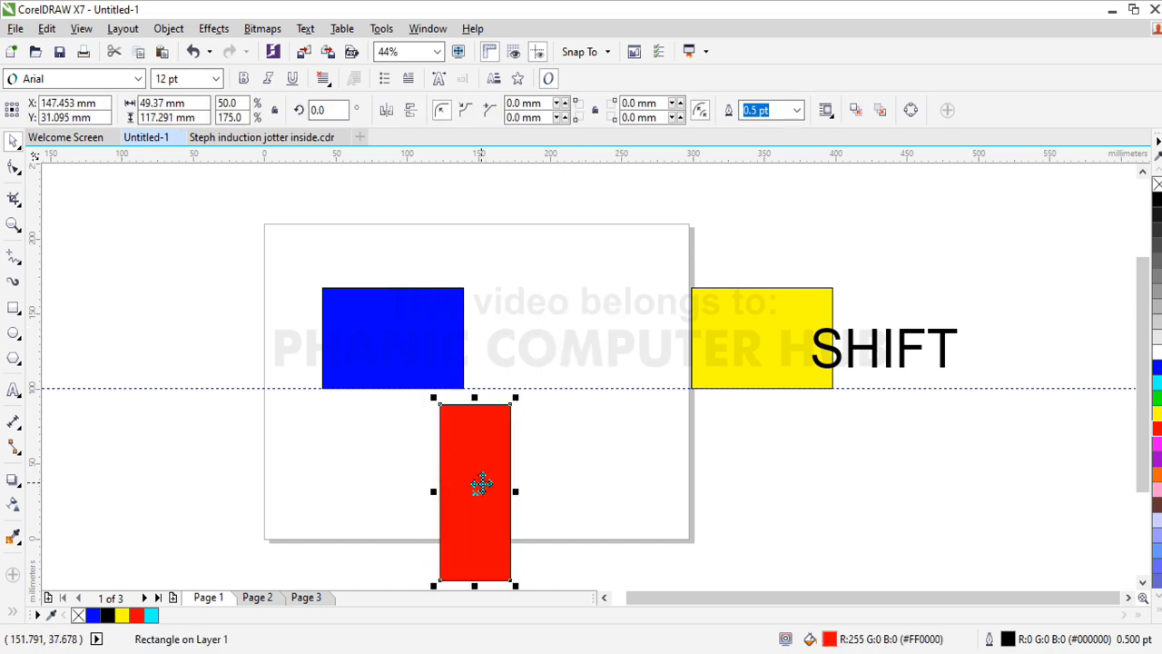
pyautogui.click(724, 361)
pyautogui.moveTo(725, 362); pyautogui.dragTo(499, 247)
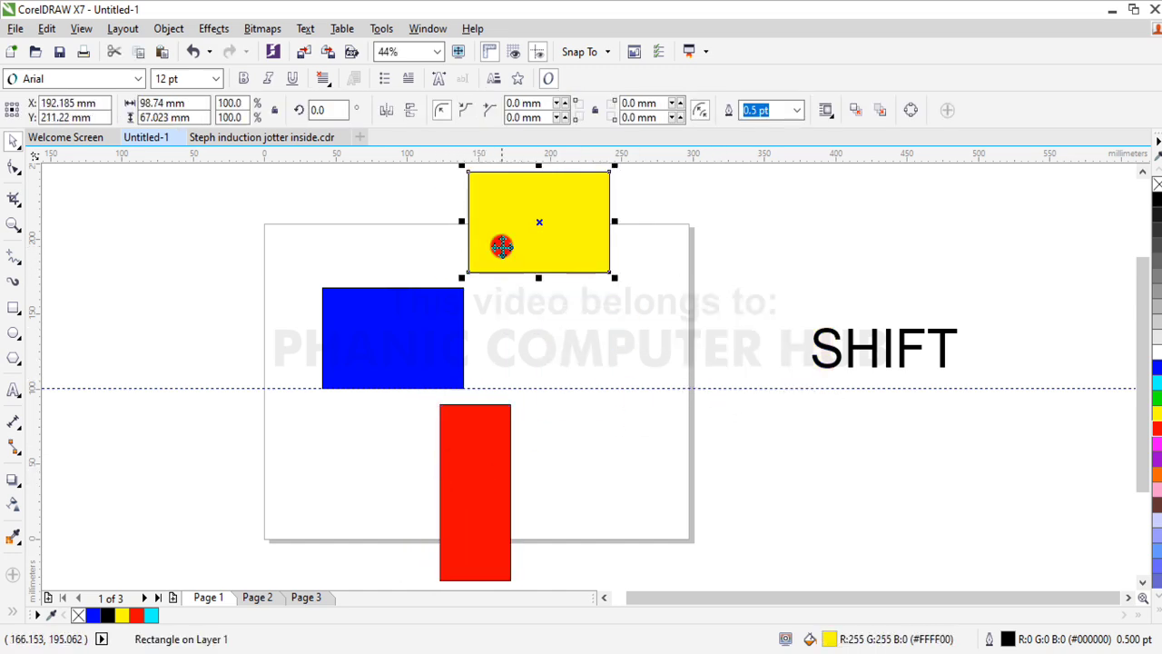
pyautogui.keyDown('shift'); pyautogui.click(396, 340); pyautogui.keyUp('shift')
pyautogui.keyDown('shift'); pyautogui.click(462, 494); pyautogui.keyUp('shift')
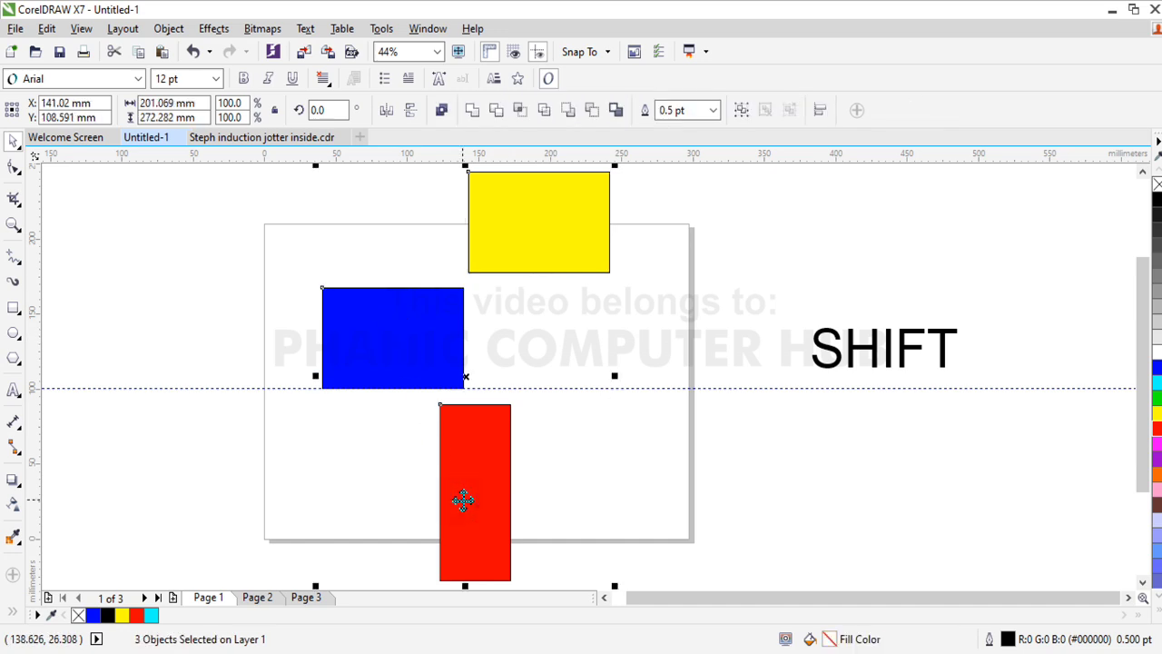
# Shorten the red rectangle from its bottom edge to about 77 mm high.
pyautogui.click(767, 501)
pyautogui.click(472, 516)
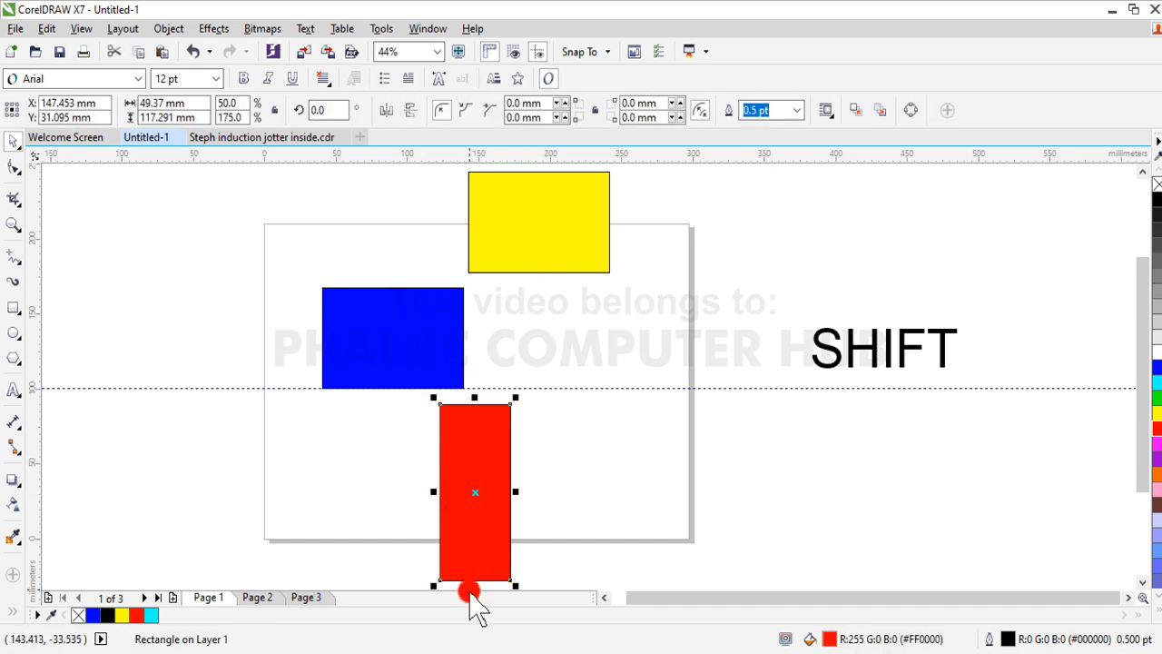
pyautogui.moveTo(472, 585); pyautogui.dragTo(468, 527)
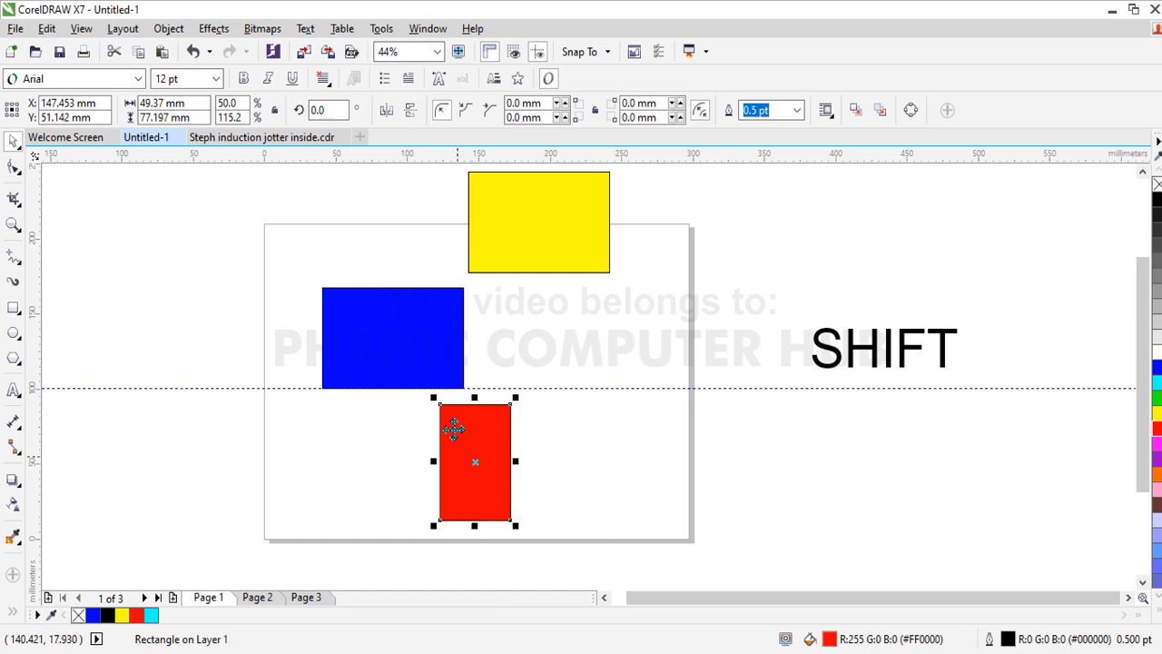
# Select the red, blue and yellow rectangles with yellow last, align their left edges to it, and then align their right edges.
pyautogui.keyDown('shift'); pyautogui.click(406, 330); pyautogui.keyUp('shift')
pyautogui.keyDown('shift'); pyautogui.click(541, 211); pyautogui.keyUp('shift')
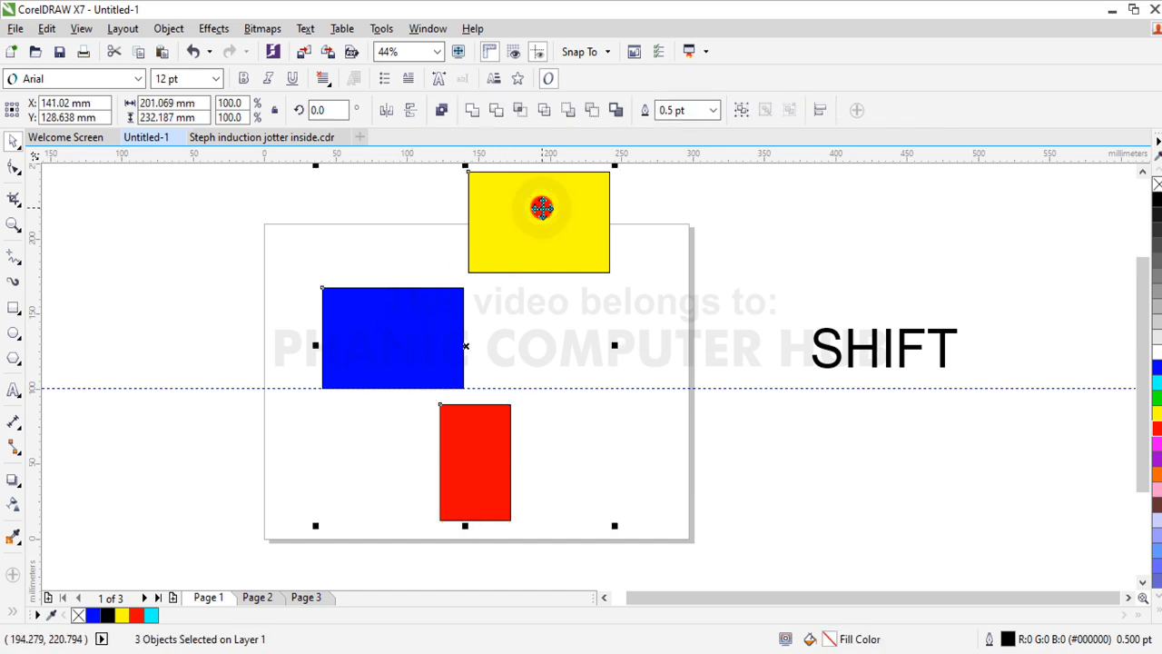
pyautogui.press('l')
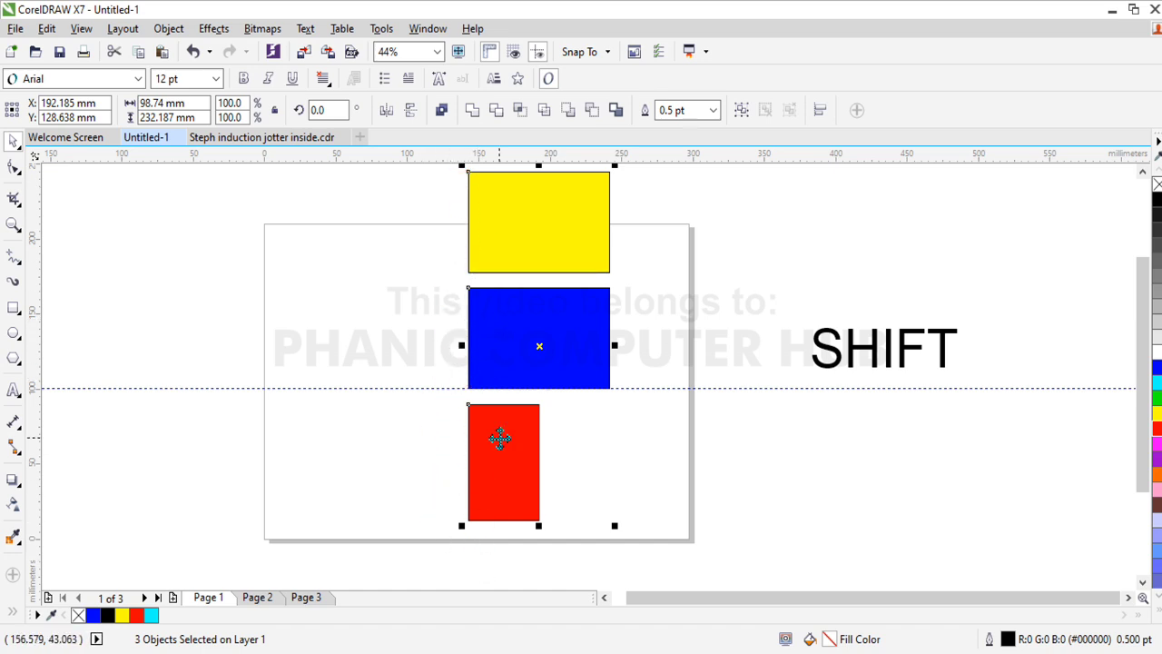
pyautogui.click(519, 363)
pyautogui.press('r')
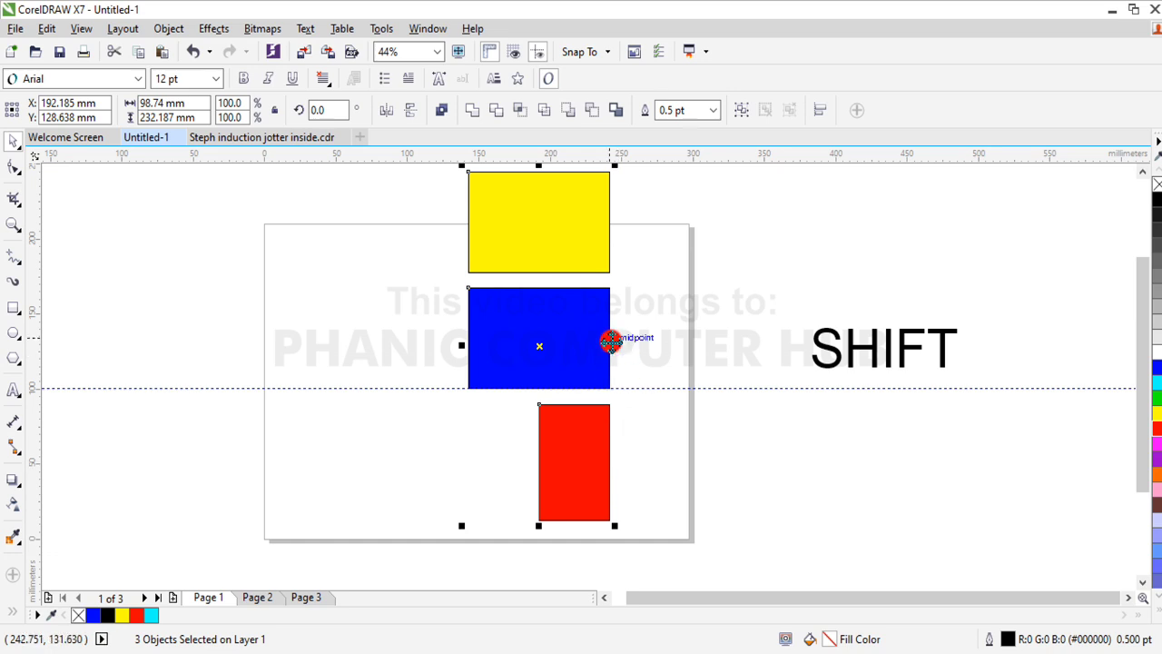
# Move the blue rectangle to the page's left side and the red rectangle to about X 325, Y 52 mm.
pyautogui.click(384, 317)
pyautogui.moveTo(488, 333); pyautogui.dragTo(304, 362)
pyautogui.moveTo(564, 495); pyautogui.dragTo(719, 481)
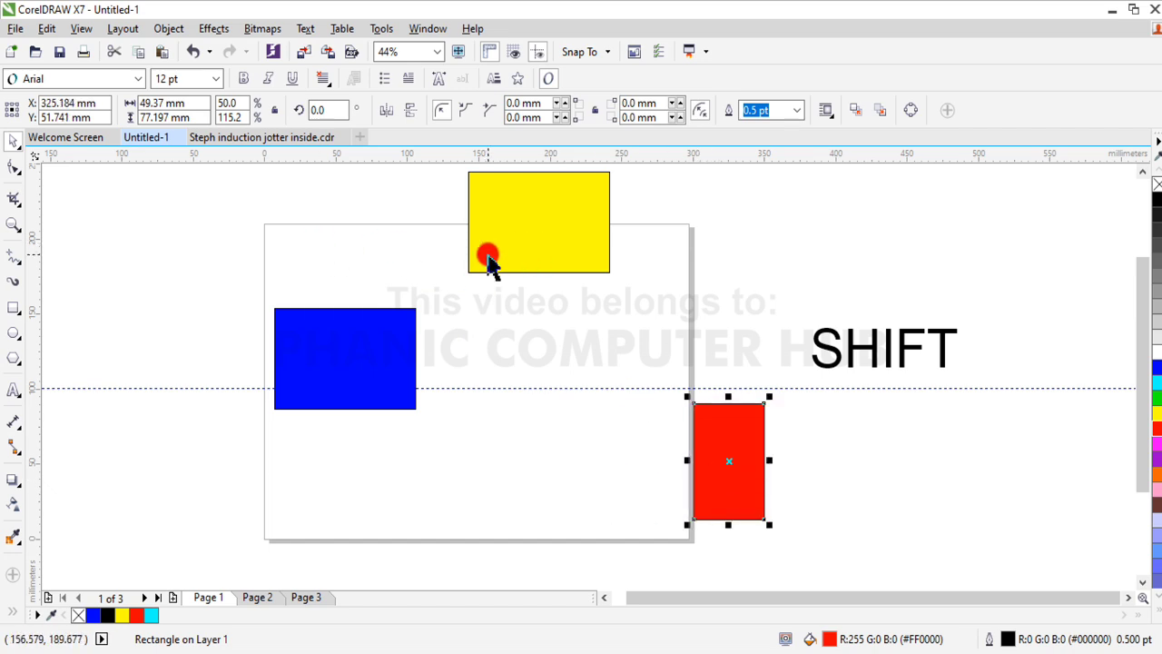
# Add the yellow and blue rectangles to the selection, blue last, and align the top edges of all three to blue.
pyautogui.keyDown('shift'); pyautogui.click(534, 241); pyautogui.keyUp('shift')
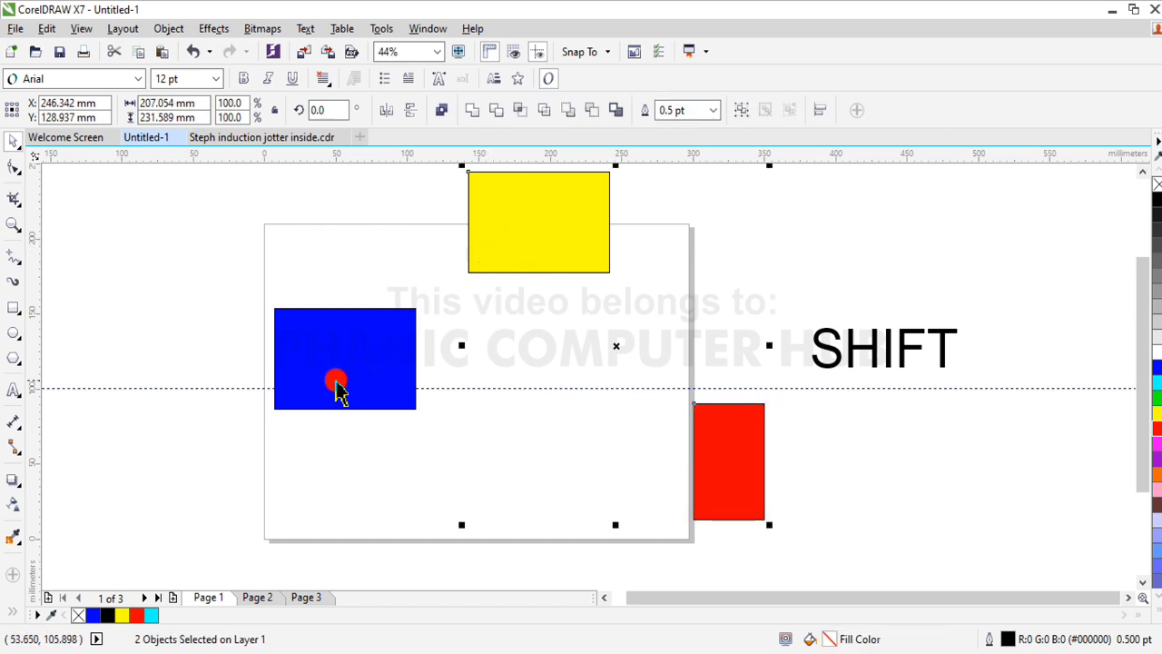
pyautogui.keyDown('shift'); pyautogui.click(336, 381); pyautogui.keyUp('shift')
pyautogui.press('t')
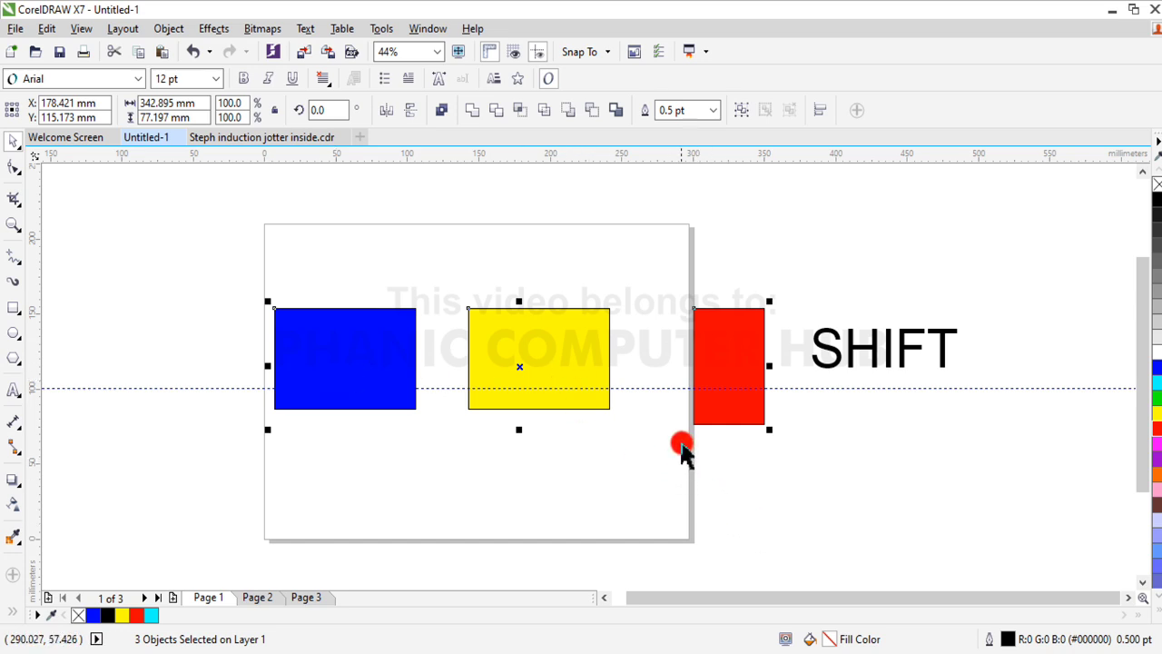
# Move the horizontal guideline to the red rectangle's bottom edge at about Y 76 mm, then to the shared top edges at about Y 154 mm.
pyautogui.click(676, 392)
pyautogui.moveTo(781, 388); pyautogui.dragTo(777, 424)
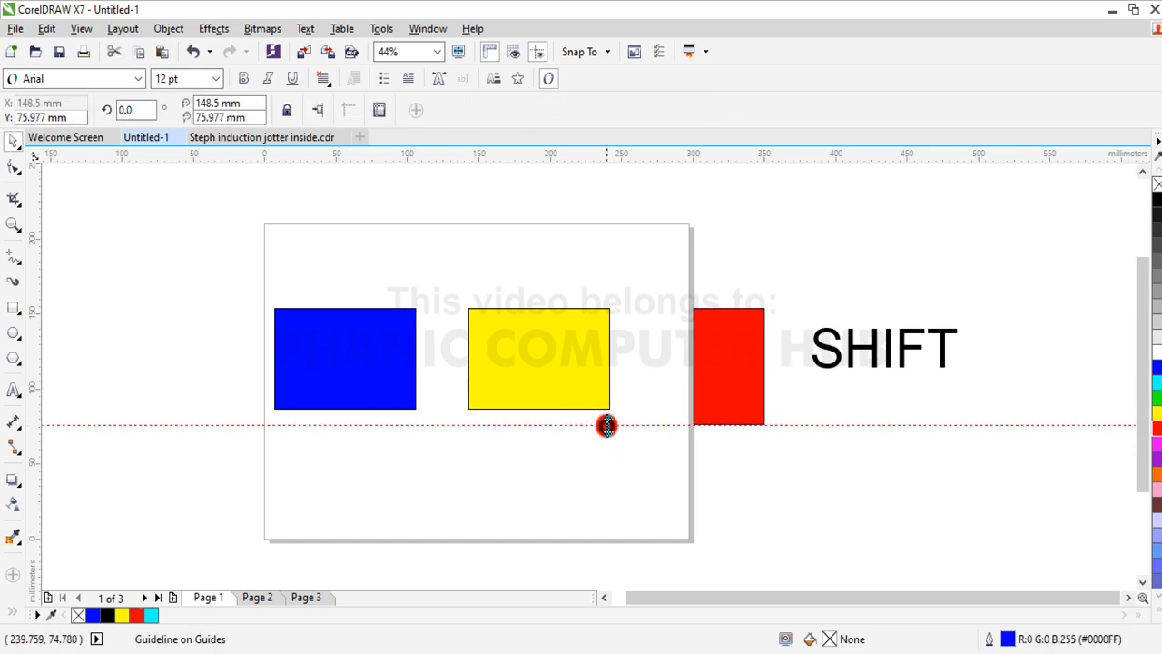
pyautogui.moveTo(606, 426); pyautogui.dragTo(602, 305)
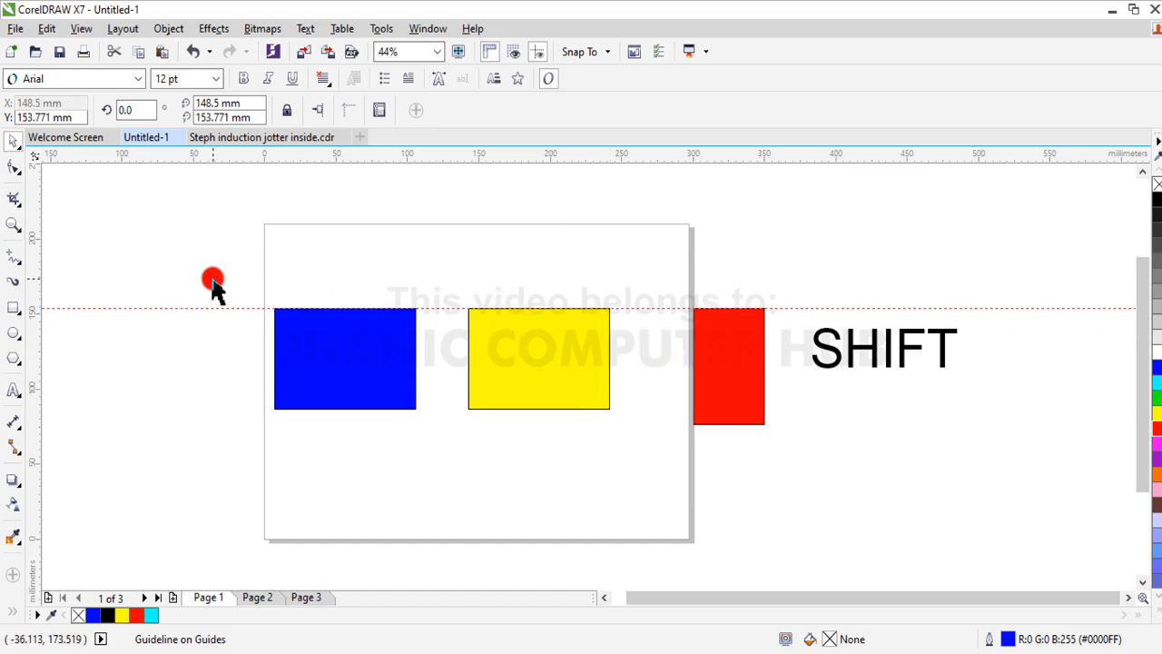
# Align the bottom edges of all three rectangles and move the horizontal guideline along them at about Y 87 mm.
pyautogui.moveTo(211, 289); pyautogui.dragTo(808, 518)
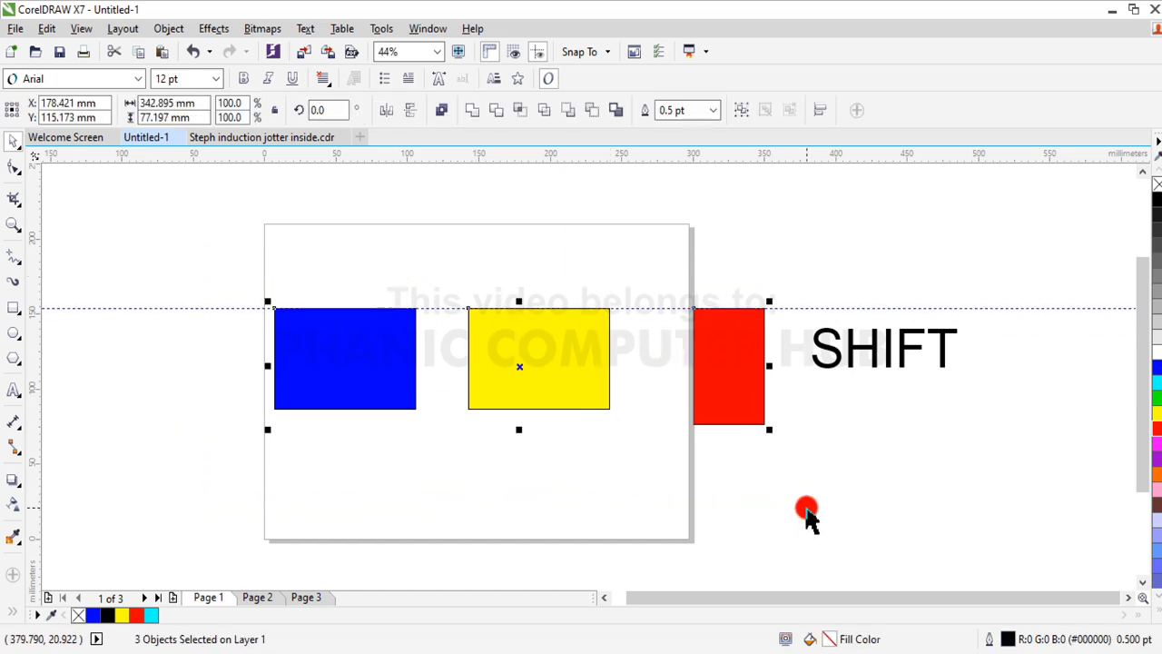
pyautogui.press('b')
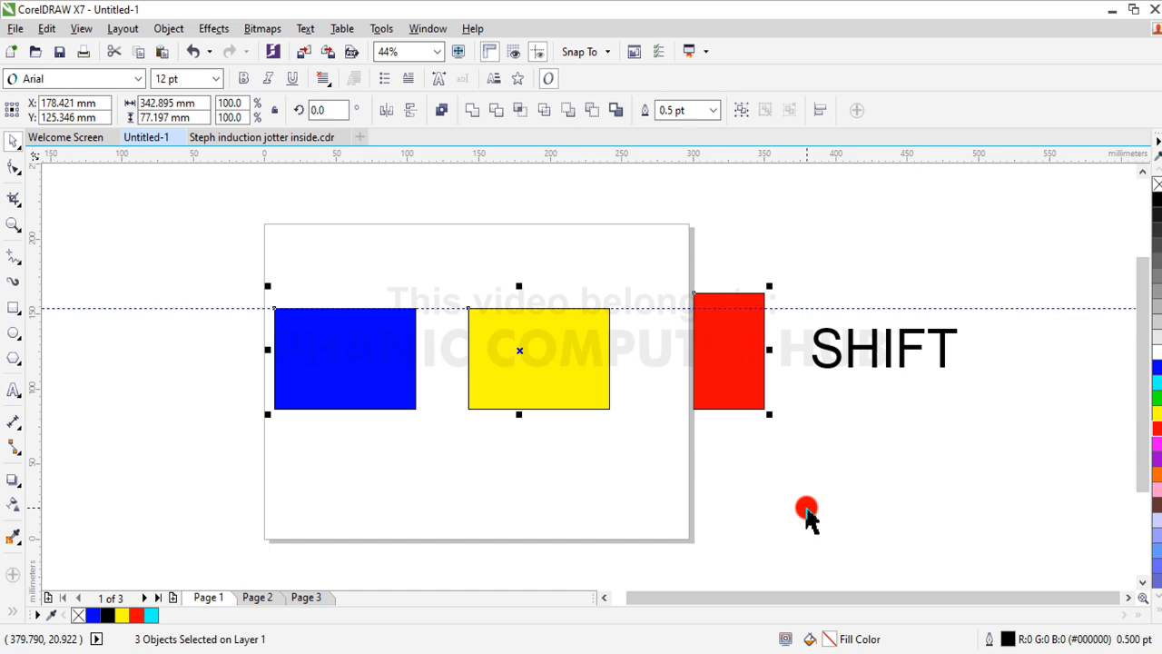
pyautogui.moveTo(665, 307); pyautogui.dragTo(683, 407)
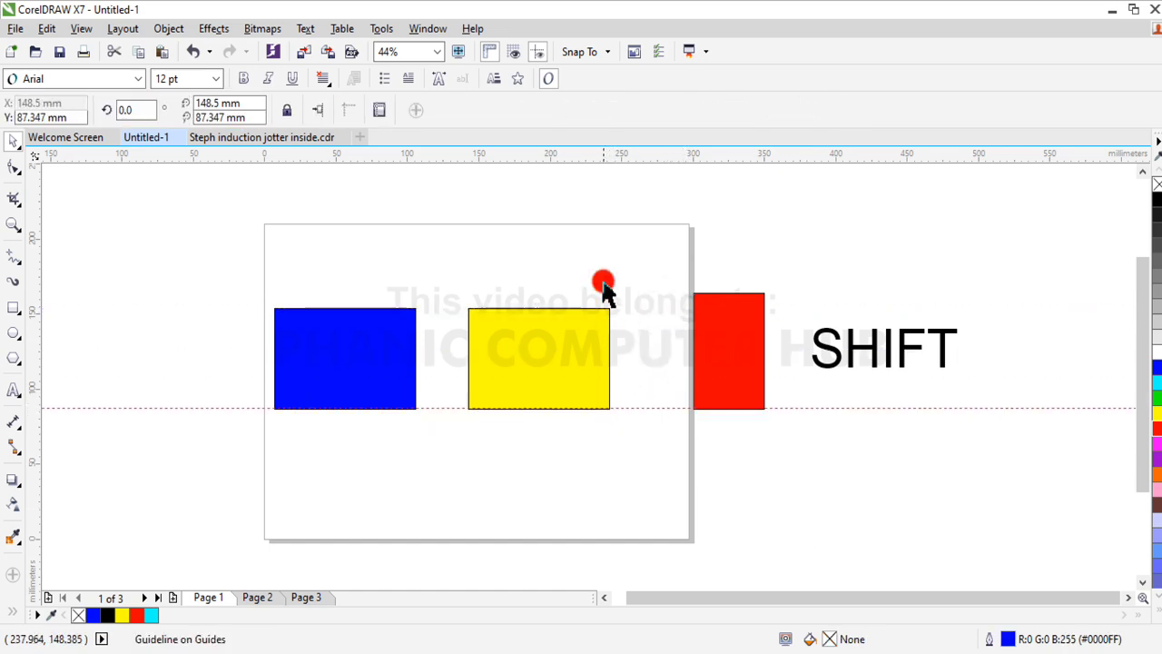
# Move the yellow rectangle to about X 140, Y 34 mm and the red rectangle to about X 161, Y 206 mm.
pyautogui.click(680, 221)
pyautogui.click(564, 376)
pyautogui.moveTo(565, 376); pyautogui.dragTo(488, 503)
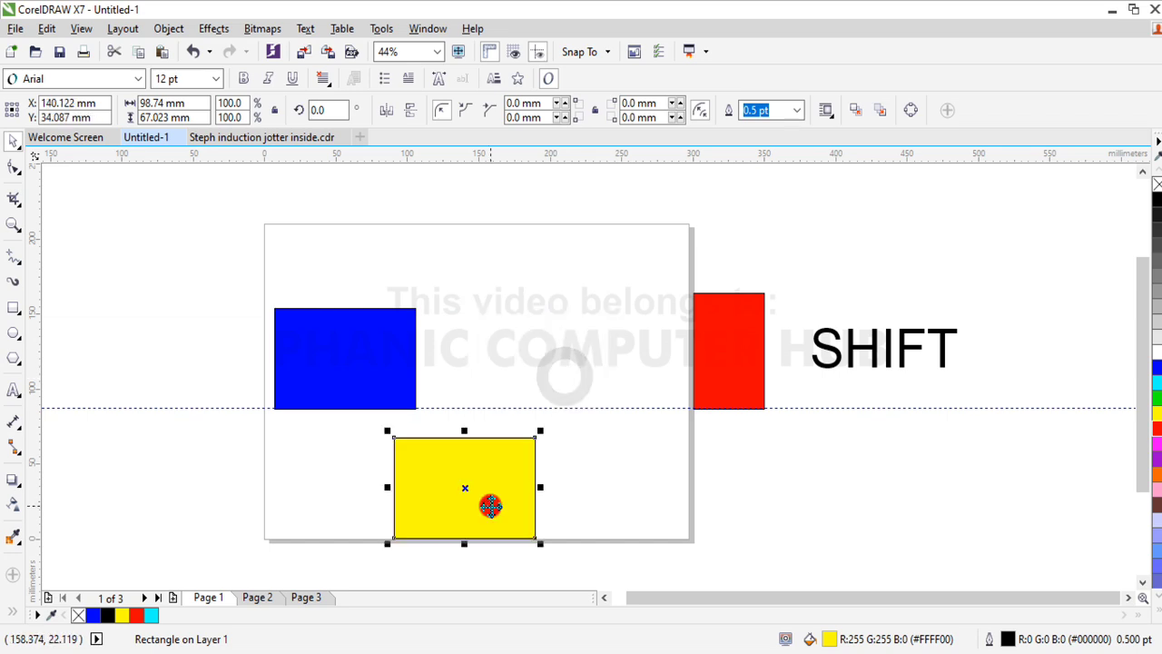
pyautogui.moveTo(739, 374); pyautogui.dragTo(504, 253)
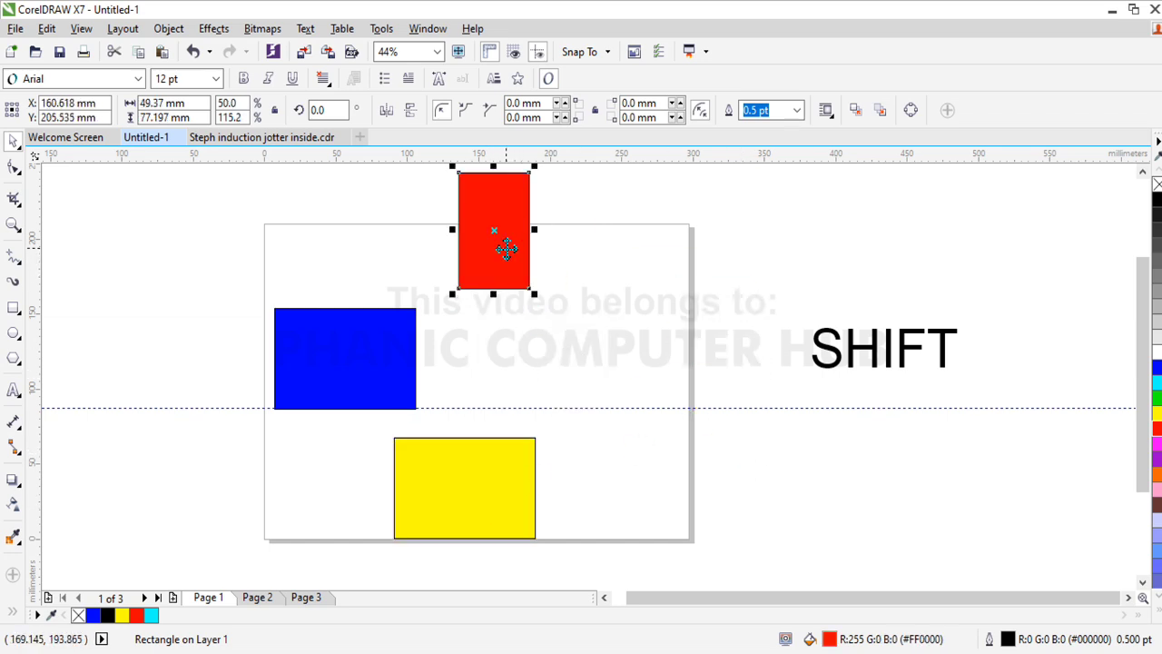
# Add the blue and yellow rectangles to the selection, apply Align Centers Vertically to all three, and undo it.
pyautogui.keyDown('shift'); pyautogui.click(377, 355); pyautogui.keyUp('shift')
pyautogui.keyDown('shift'); pyautogui.click(495, 518); pyautogui.keyUp('shift')
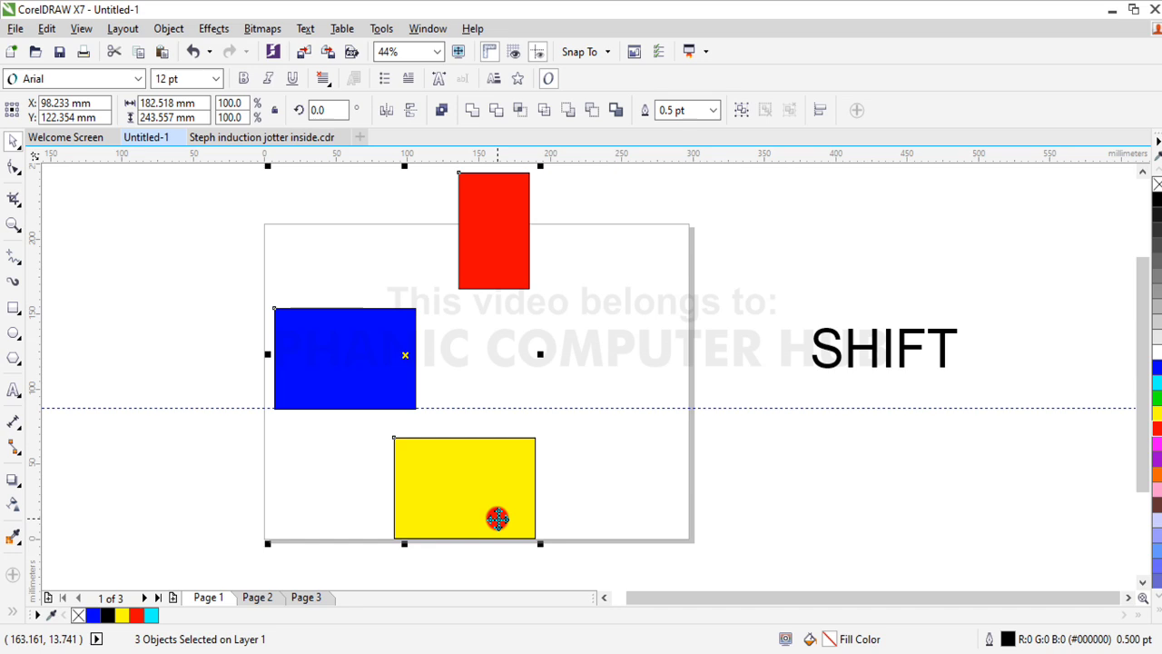
pyautogui.press('c')
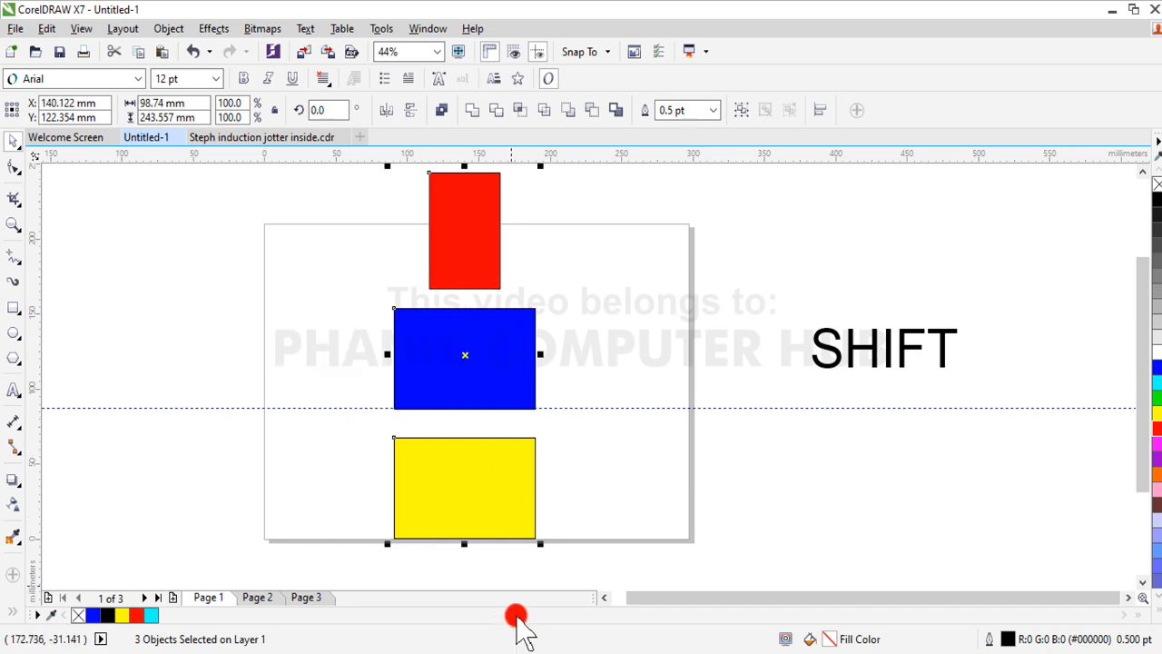
pyautogui.hotkey('ctrl', 'z')
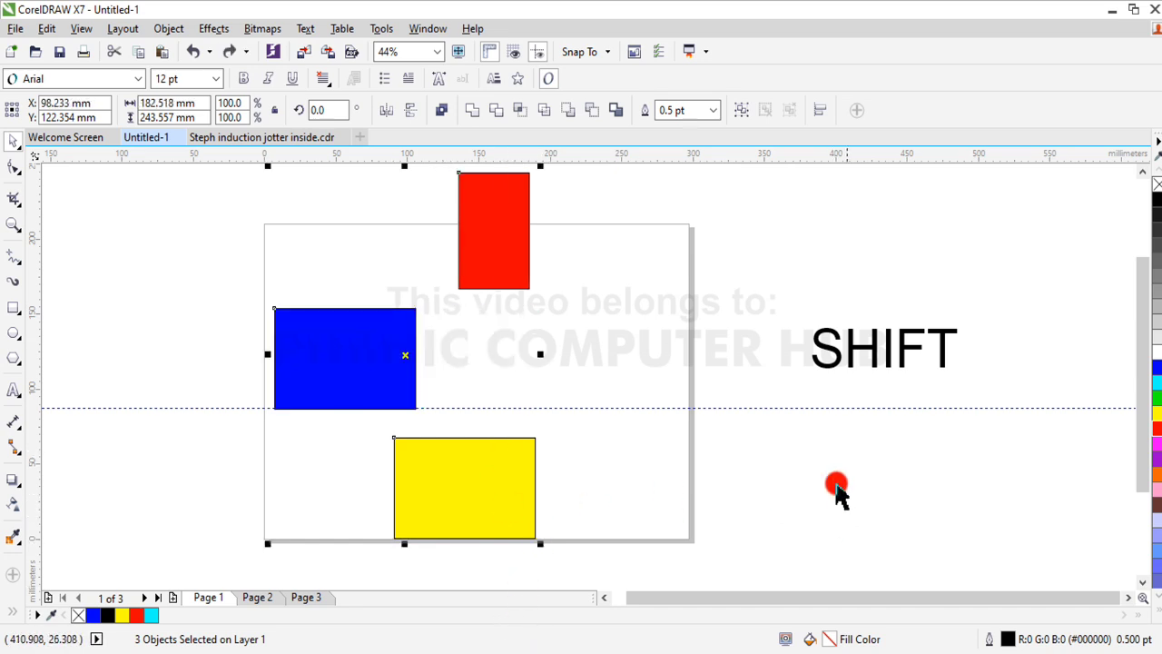
# Move the red rectangle to about X 399, Y 36 mm and shift the yellow rectangle right, between blue and red.
pyautogui.click(801, 471)
pyautogui.click(493, 252)
pyautogui.moveTo(494, 251); pyautogui.dragTo(833, 504)
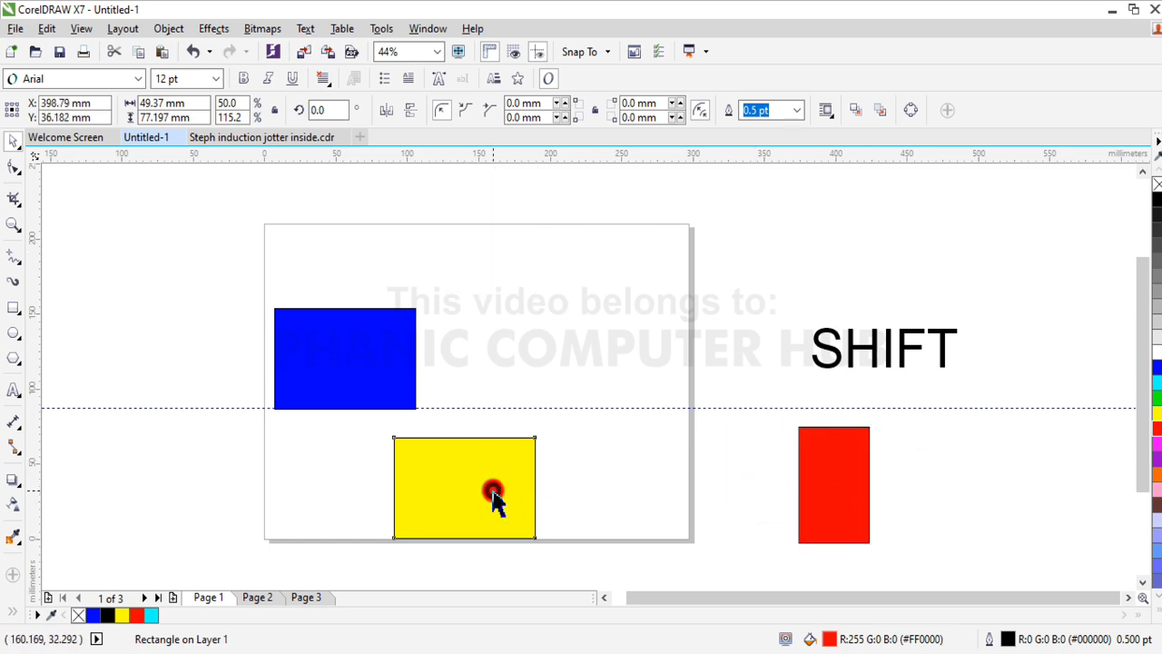
pyautogui.moveTo(493, 493); pyautogui.dragTo(596, 487)
# Apply Align Centers Horizontally to all three rectangles, then move the red one to about X 305, Y 117 mm.
pyautogui.moveTo(207, 268); pyautogui.dragTo(899, 549)
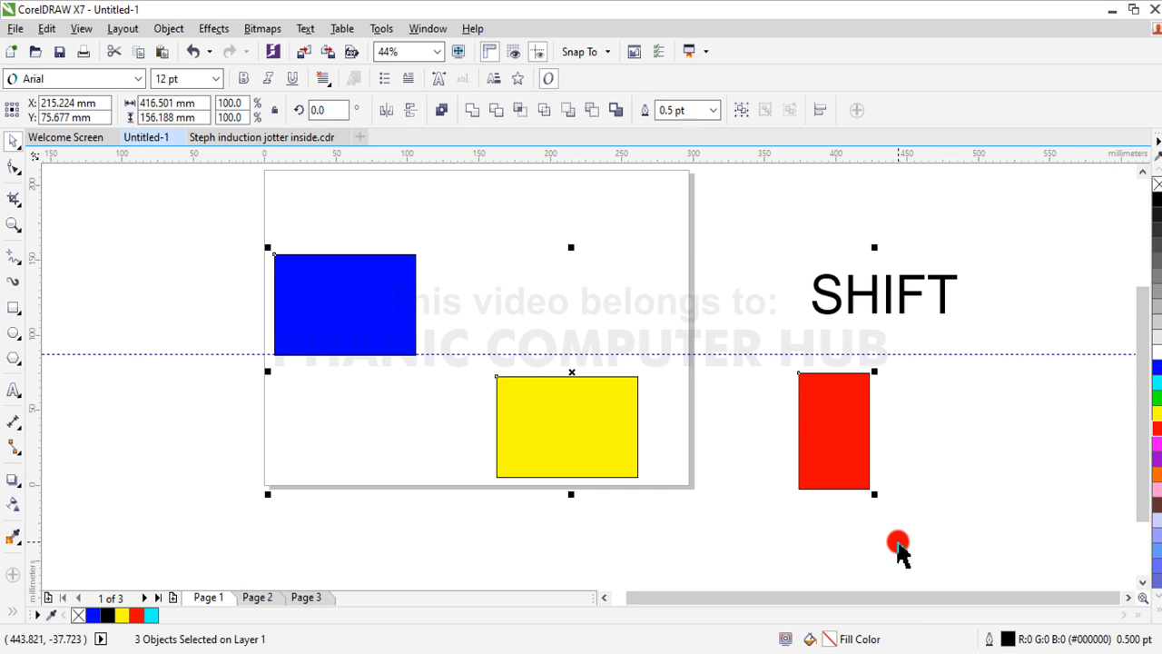
pyautogui.press('t')
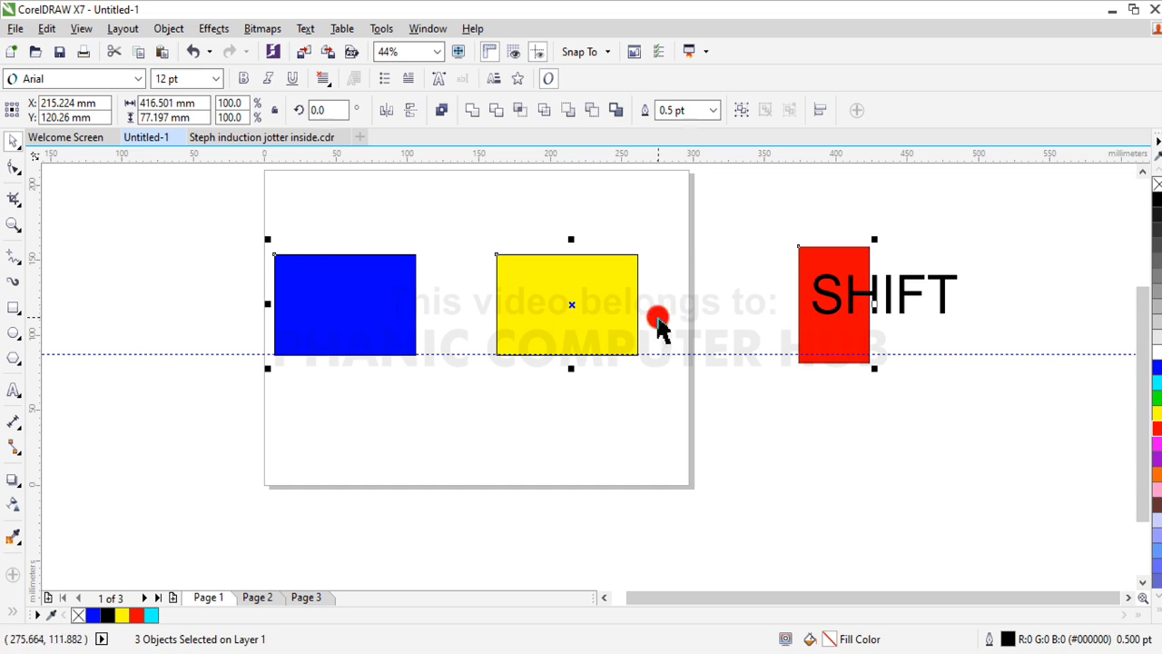
pyautogui.click(885, 435)
pyautogui.click(828, 333)
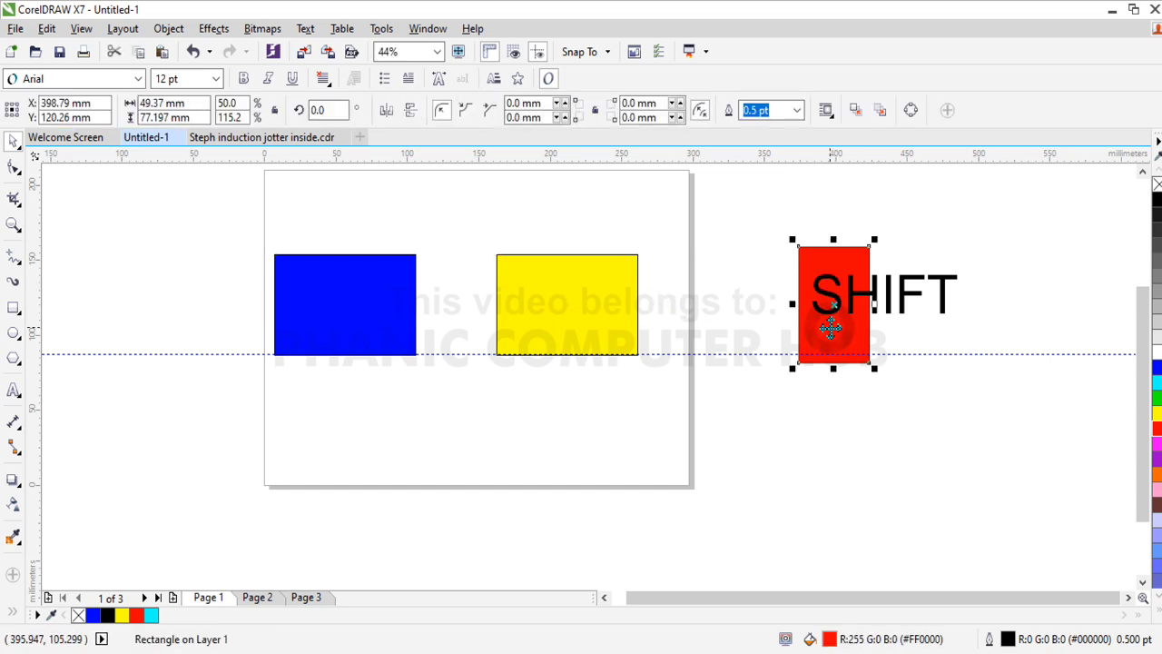
pyautogui.moveTo(829, 333); pyautogui.dragTo(695, 331)
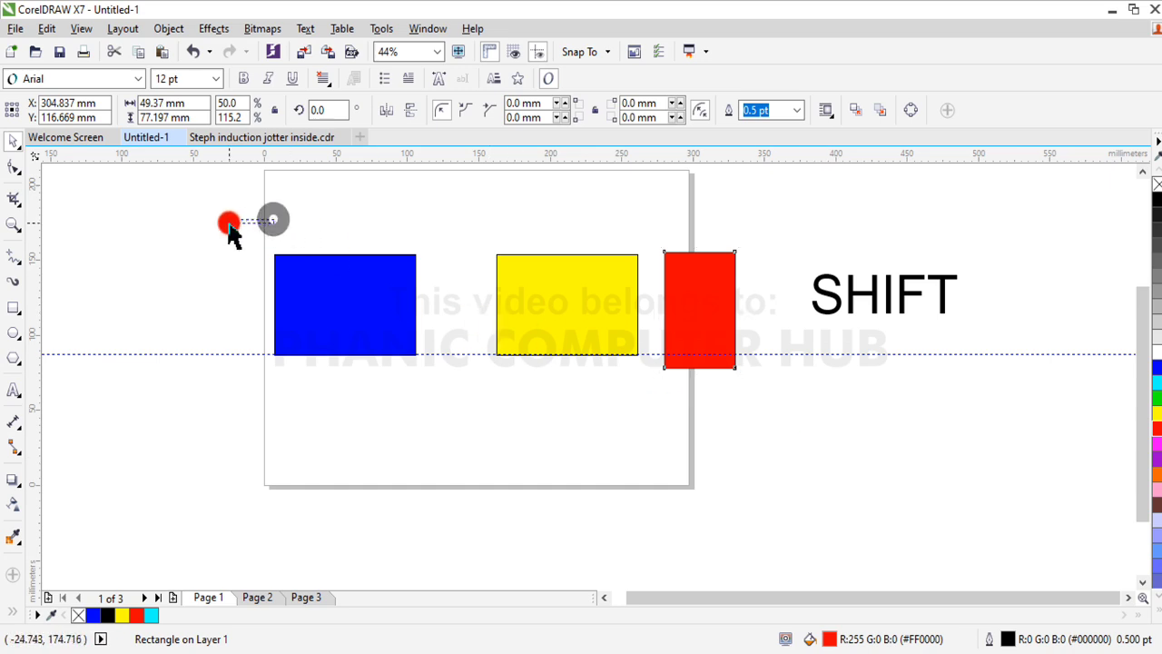
# Select all three rectangles and review the Align and Distribute commands and their shortcut letters.
pyautogui.moveTo(228, 223); pyautogui.dragTo(757, 425)
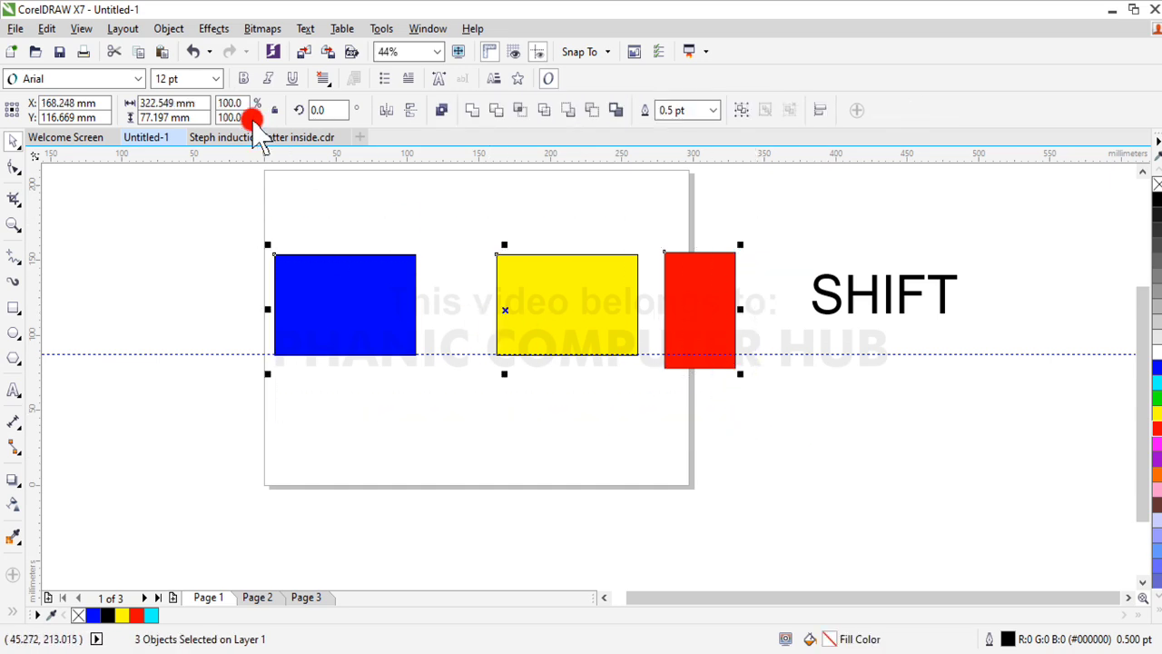
pyautogui.click(169, 28)
pyautogui.moveTo(299, 241)
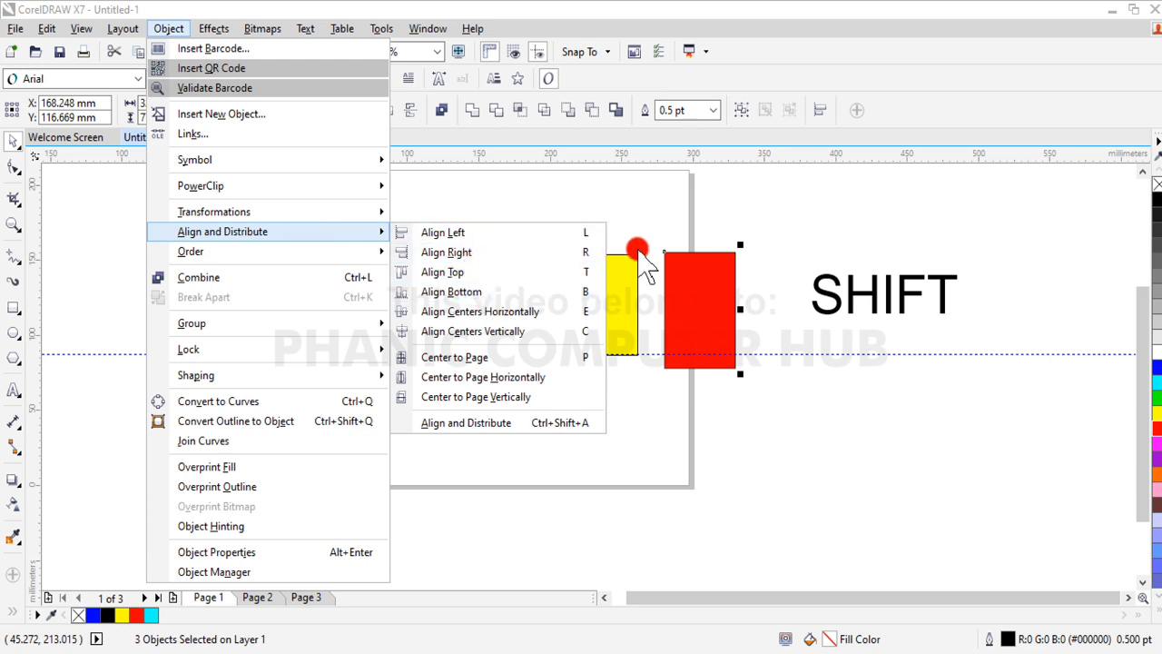
pyautogui.click(812, 468)
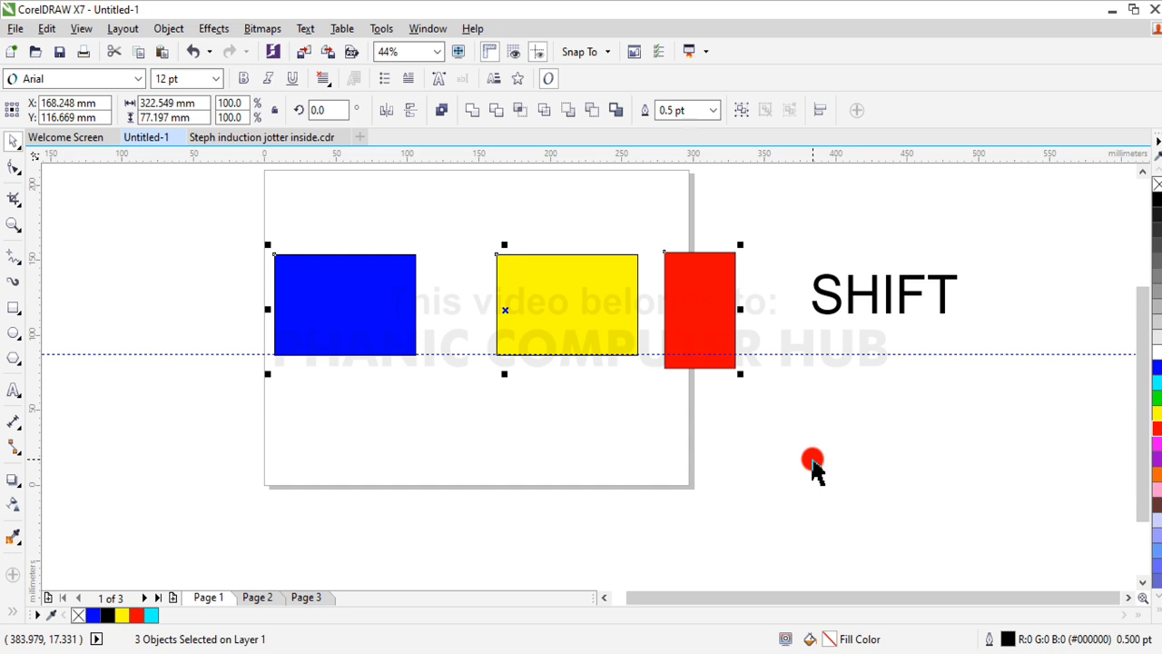
# Enlarge the blue rectangle to about 123 × 83 mm and move the yellow one over it at about X 88, Y 94 mm.
pyautogui.click(856, 384)
pyautogui.click(372, 307)
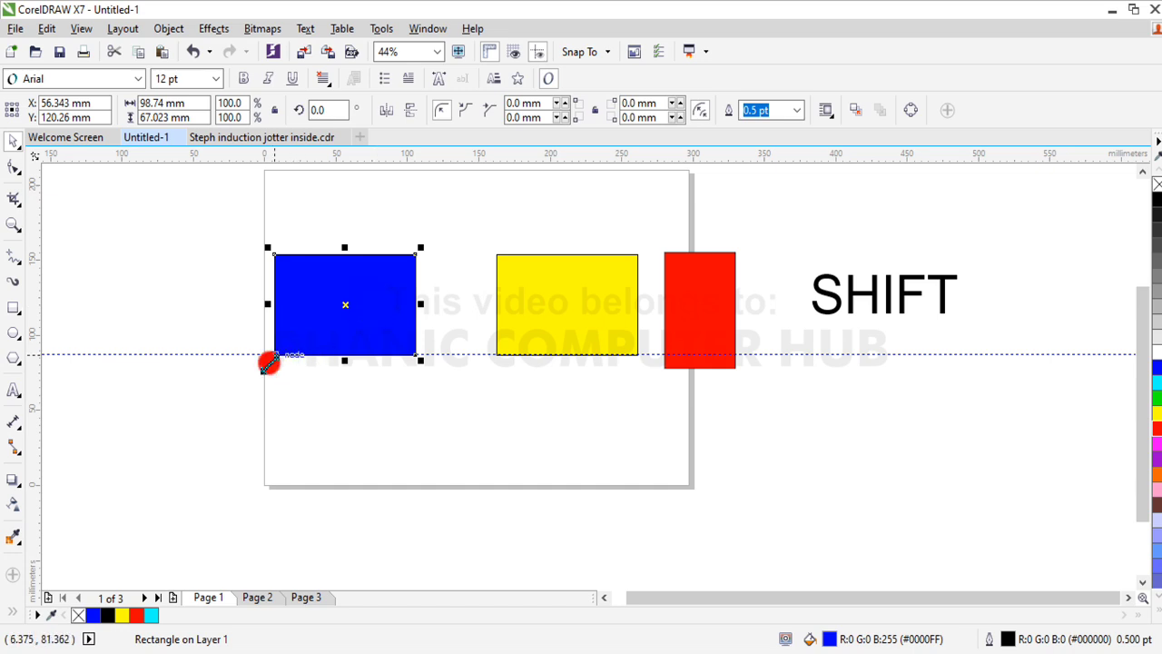
pyautogui.moveTo(267, 360); pyautogui.dragTo(200, 392)
pyautogui.moveTo(550, 309); pyautogui.dragTo(374, 347)
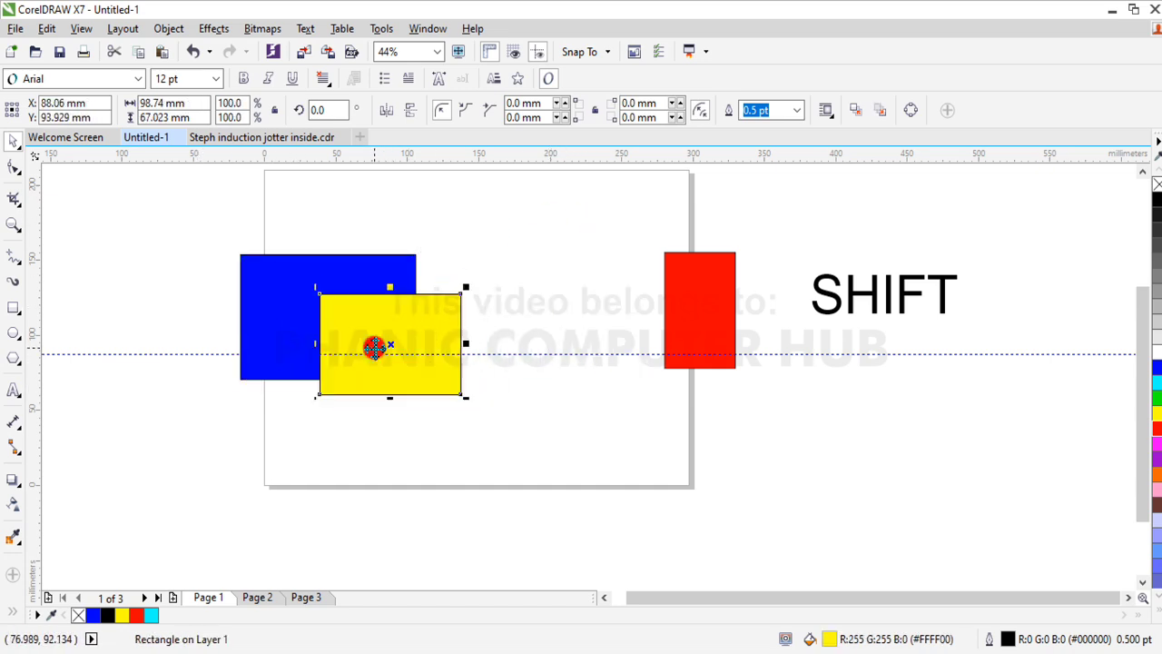
# Move the red rectangle under the yellow one and enlarge it to about 87 × 136 mm so the shapes overlap.
pyautogui.click(684, 314)
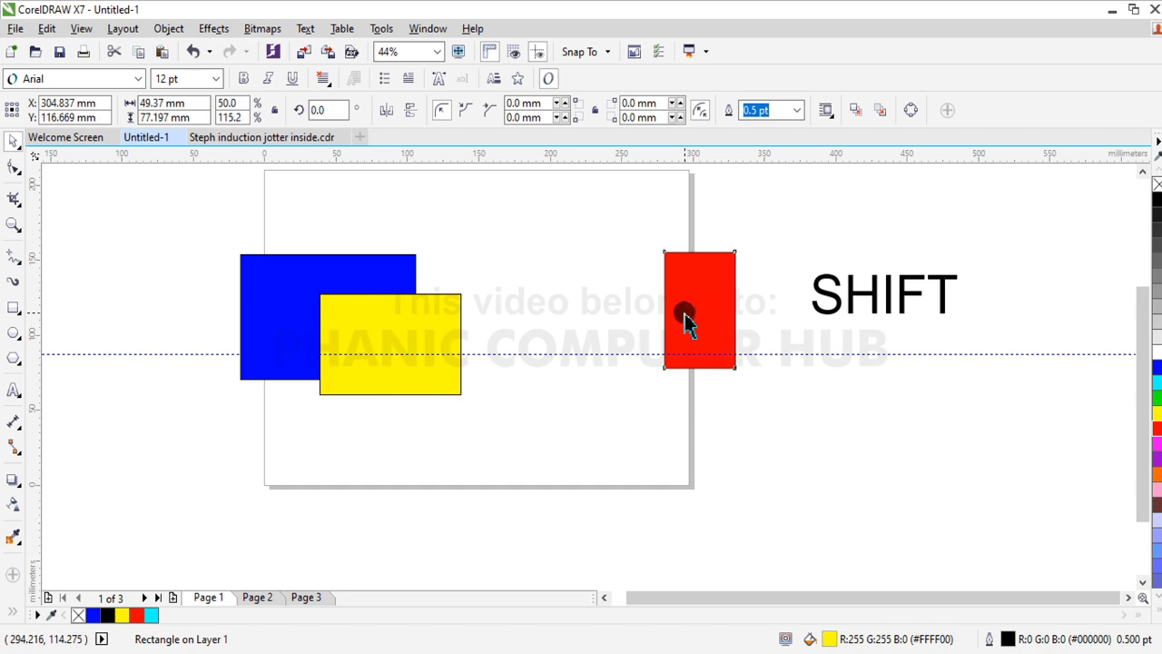
pyautogui.moveTo(684, 314); pyautogui.dragTo(415, 382)
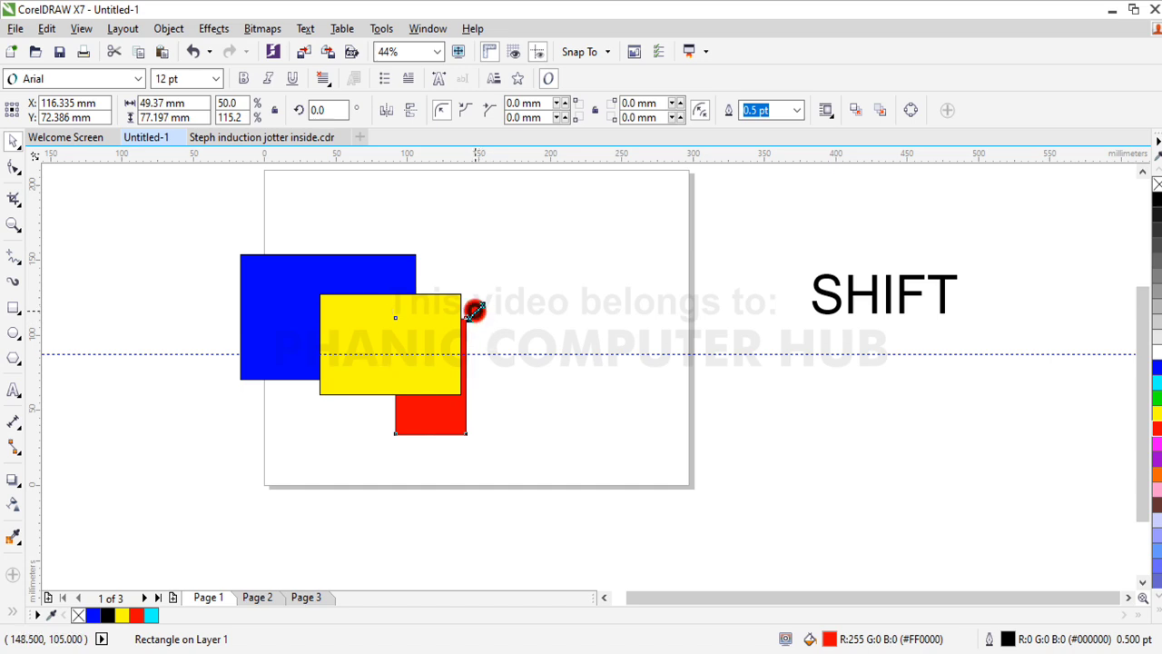
pyautogui.moveTo(474, 311); pyautogui.dragTo(573, 227)
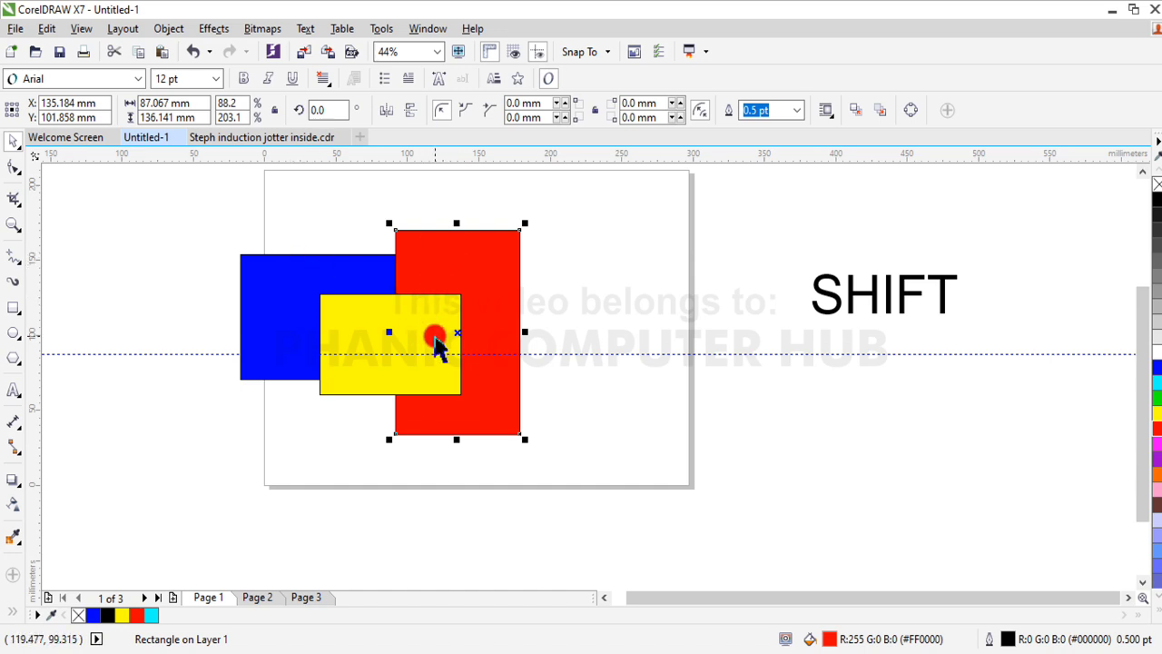
pyautogui.click(654, 204)
# Select the yellow, red and blue rectangles in turn to examine their stacking order.
pyautogui.click(413, 336)
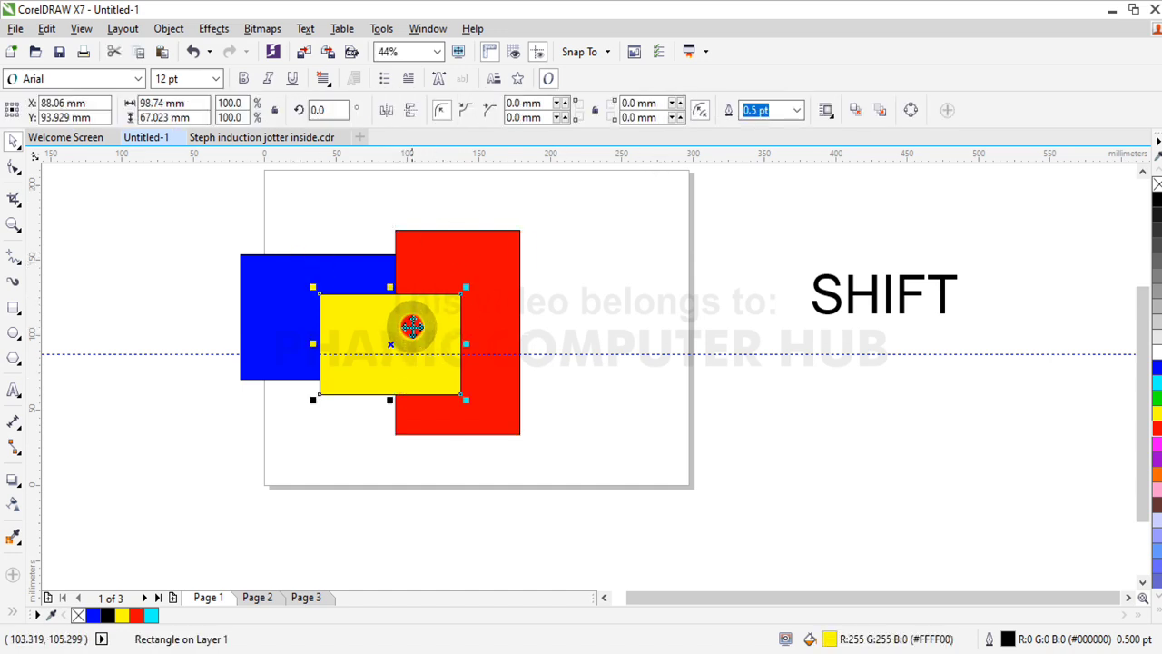
pyautogui.click(490, 257)
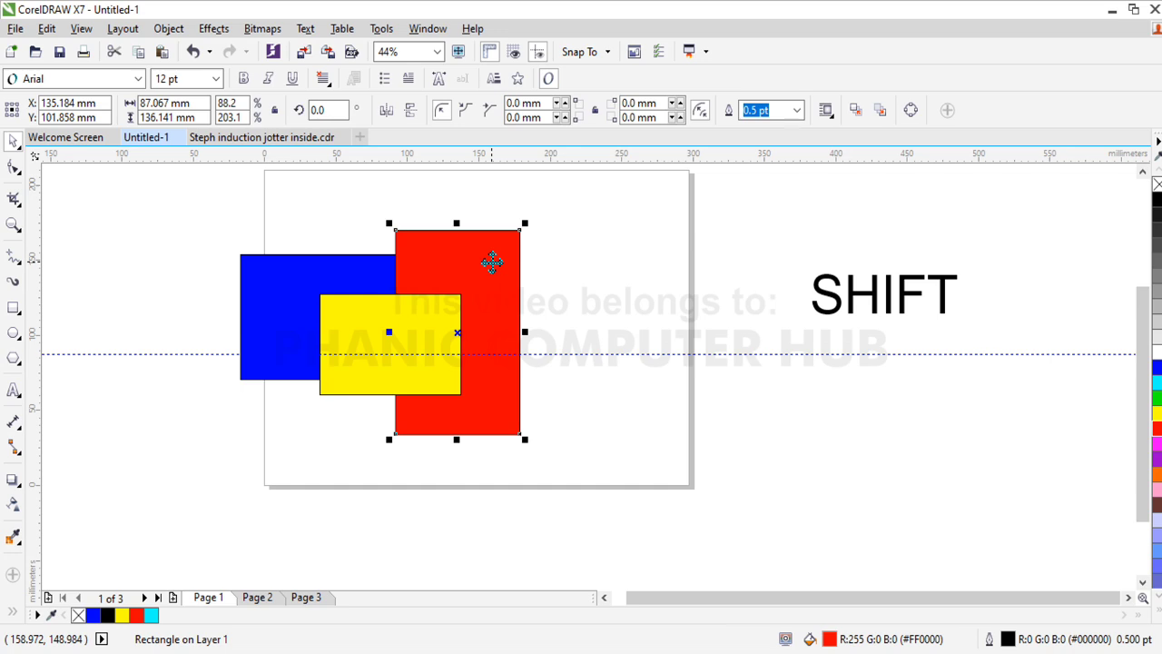
pyautogui.click(332, 269)
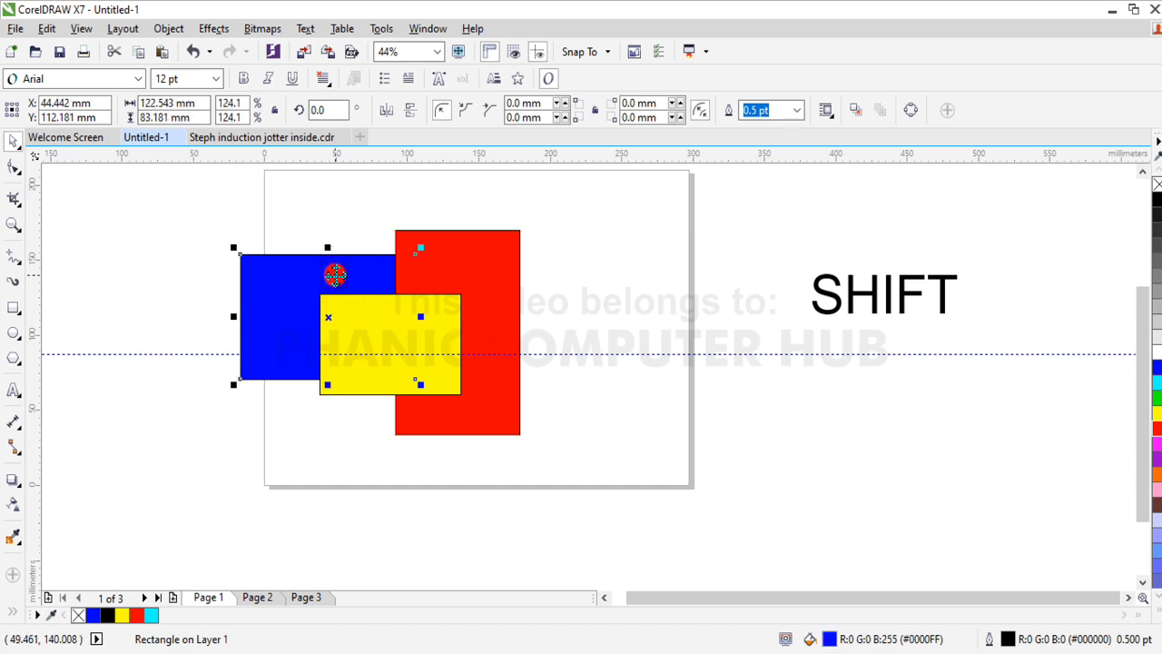
pyautogui.click(440, 345)
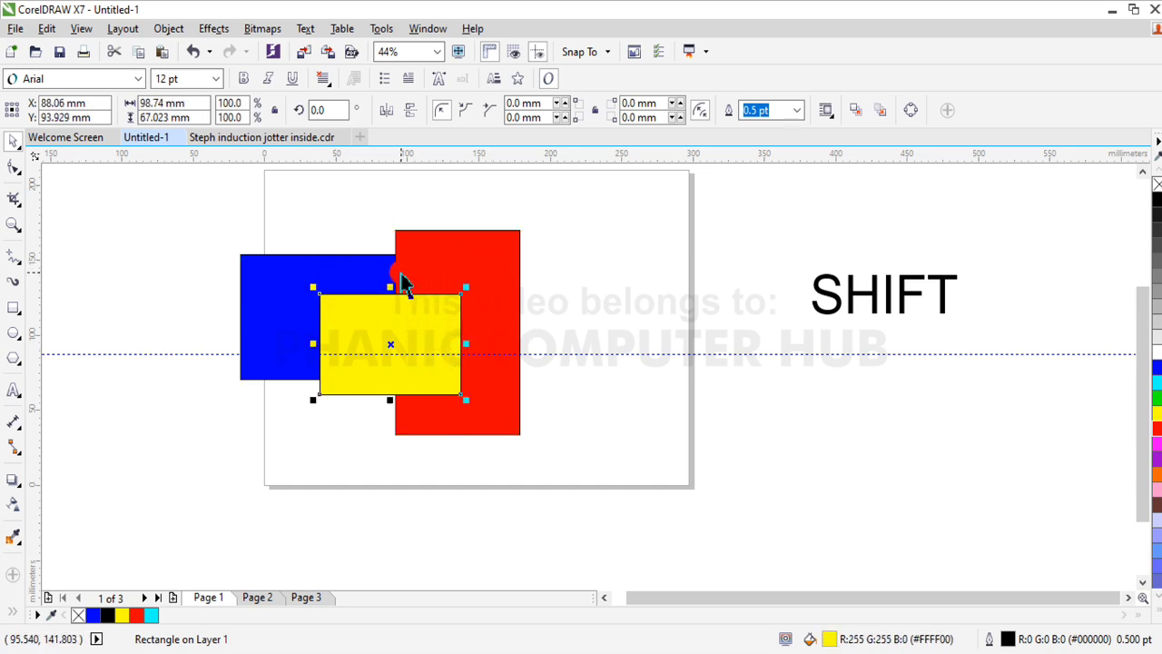
pyautogui.click(351, 270)
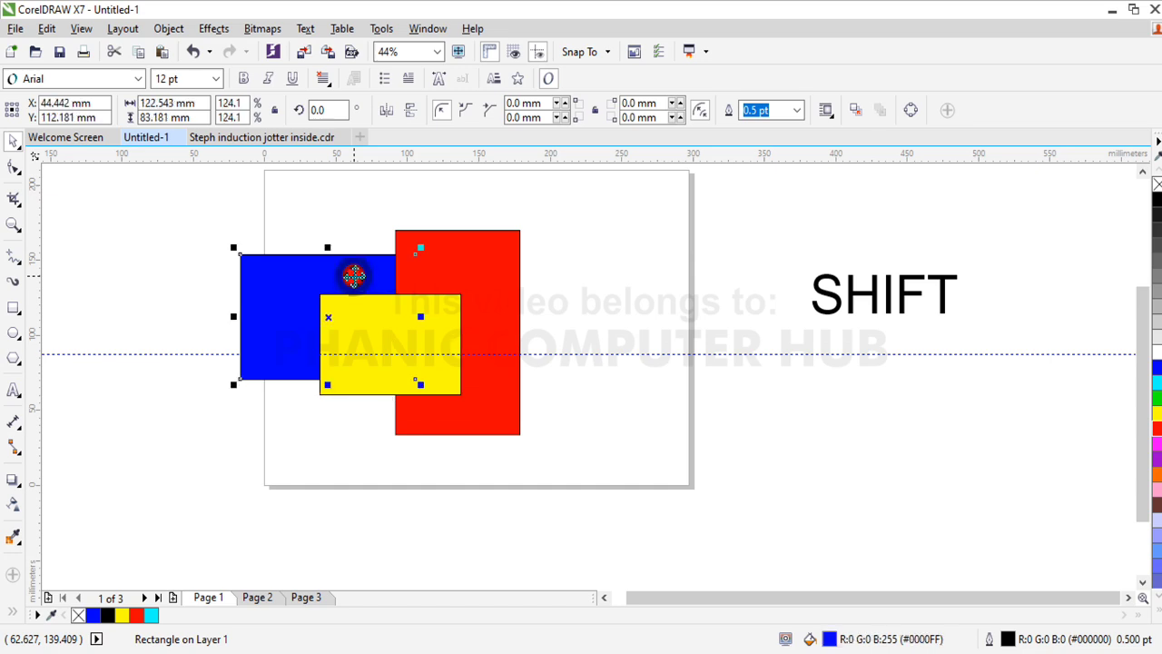
pyautogui.click(596, 270)
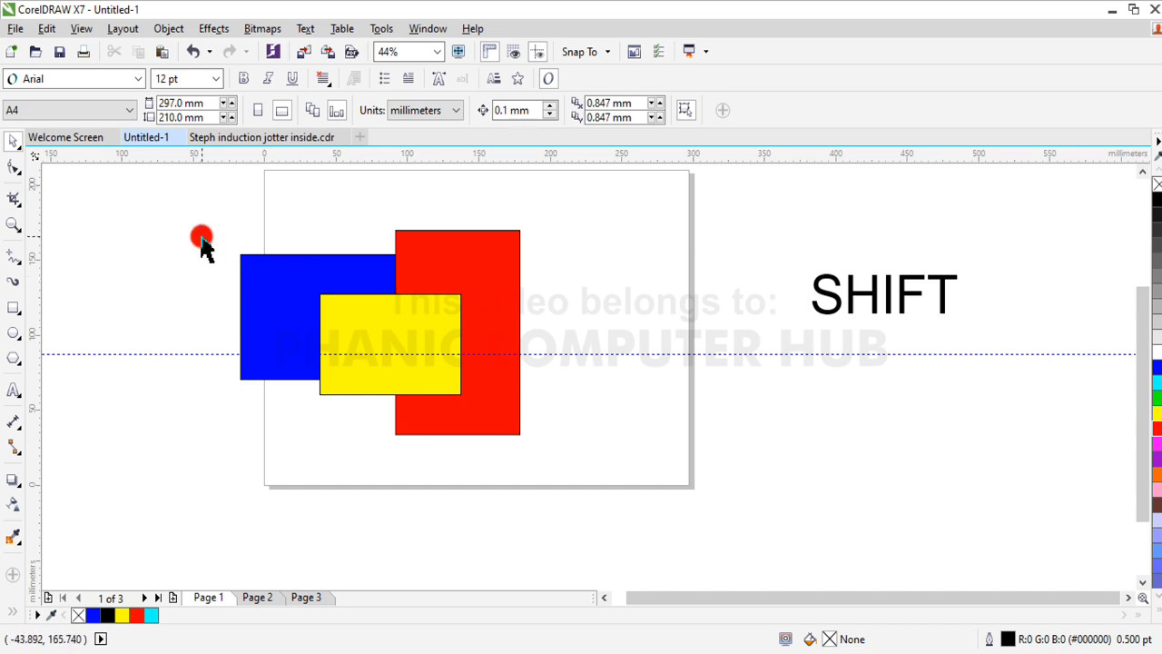
# Enlarge the yellow rectangle to about 134 × 91 mm and shift it slightly right over the blue and red ones.
pyautogui.keyDown('shift'); pyautogui.click(299, 289); pyautogui.keyUp('shift')
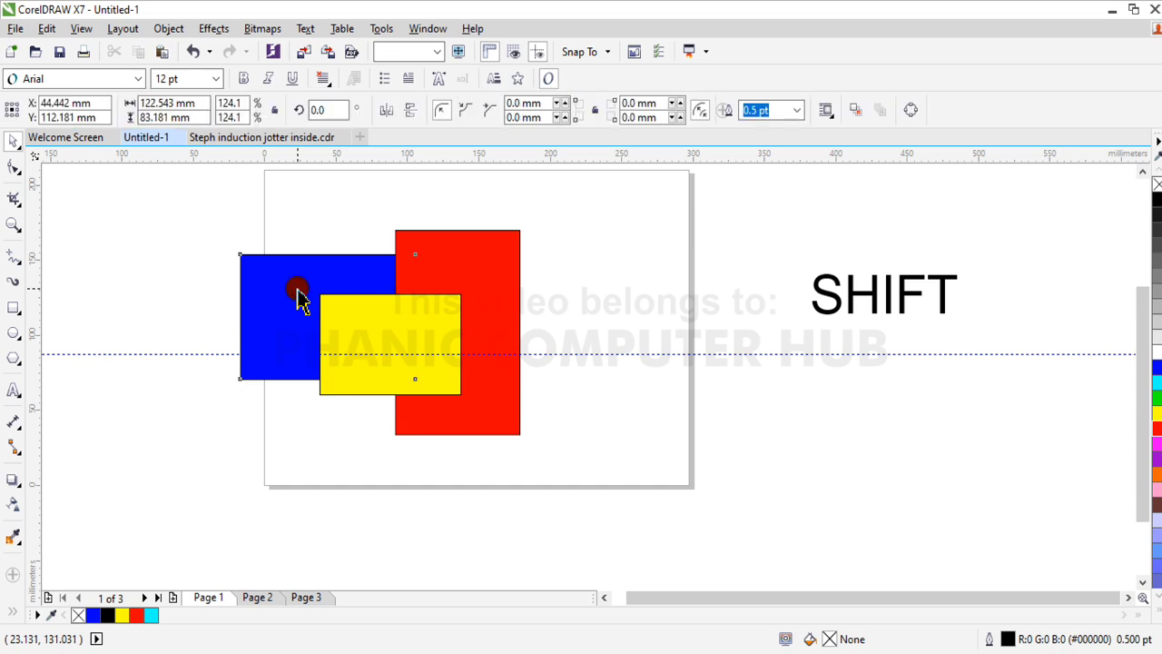
pyautogui.click(380, 372)
pyautogui.moveTo(309, 401); pyautogui.dragTo(269, 429)
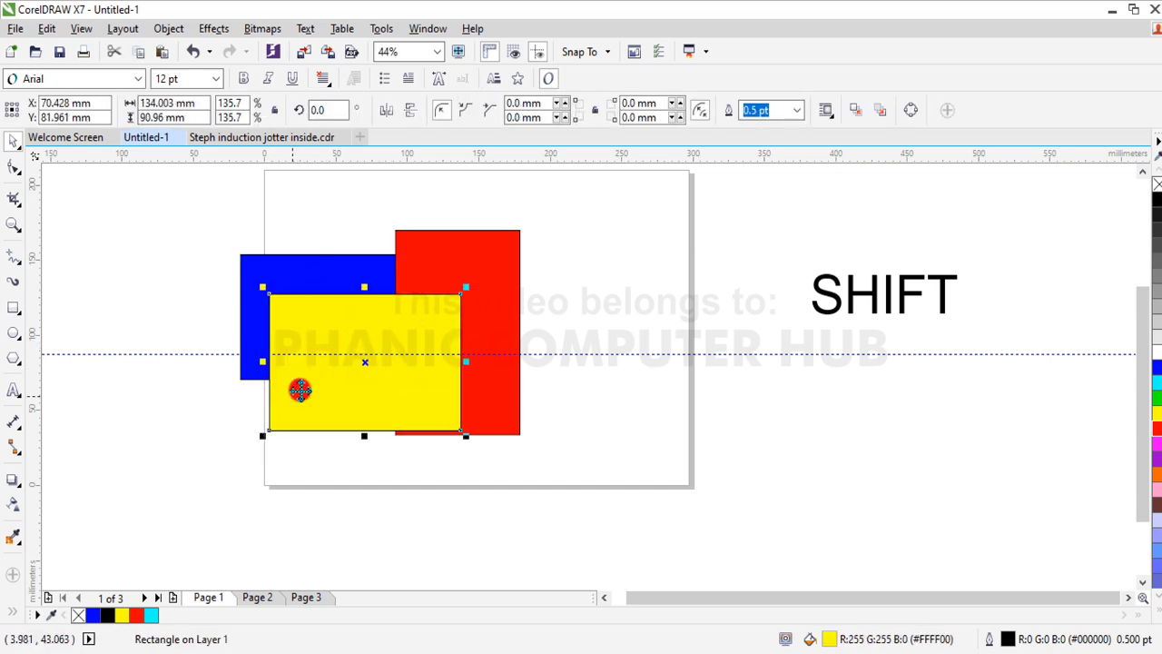
pyautogui.moveTo(342, 390)
pyautogui.mouseDown()
pyautogui.moveTo(363, 402)
pyautogui.moveTo(357, 381)
pyautogui.moveTo(365, 388)
pyautogui.mouseUp()
# Bring the blue rectangle to the front of the page.
pyautogui.click(322, 265)
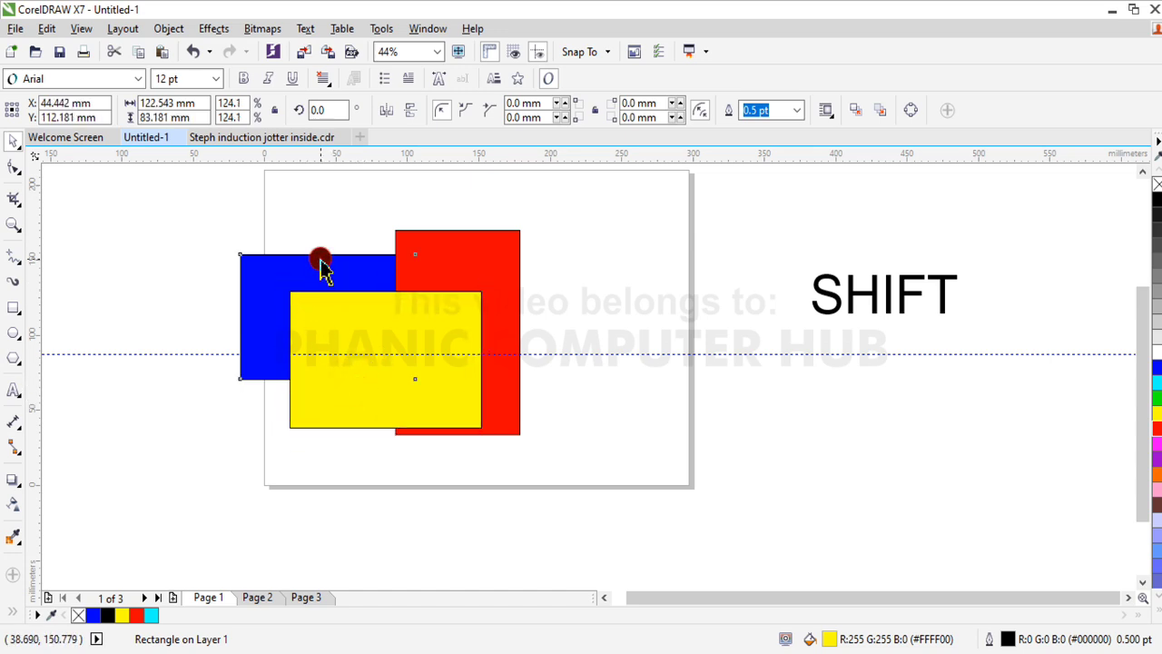
pyautogui.click(169, 27)
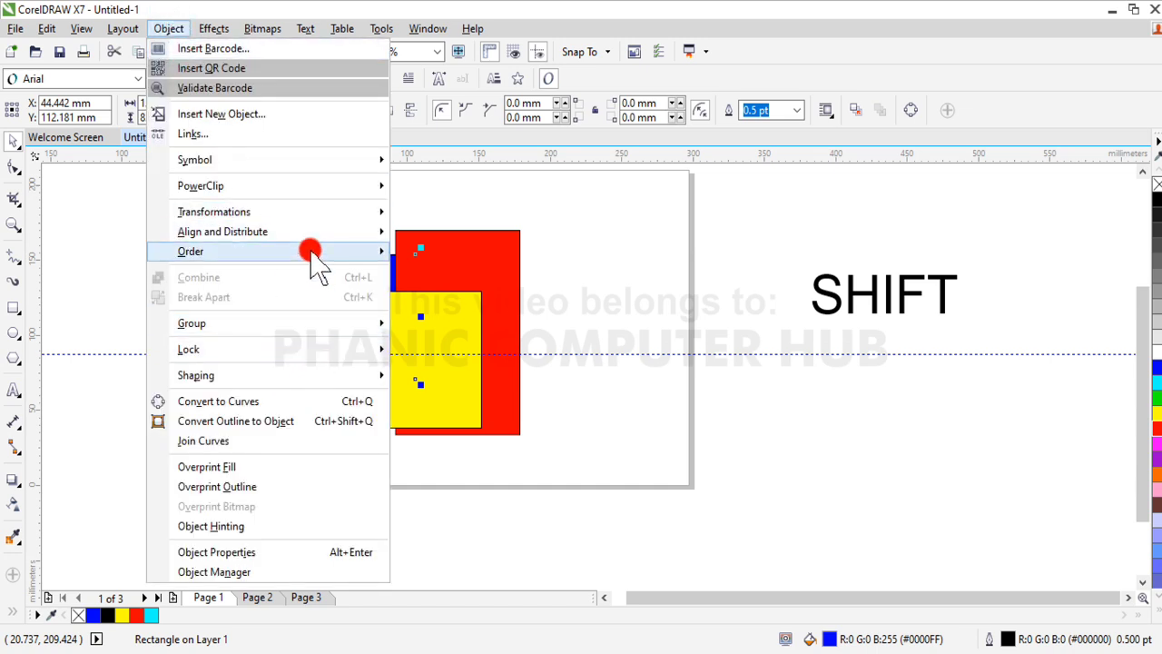
pyautogui.moveTo(314, 254)
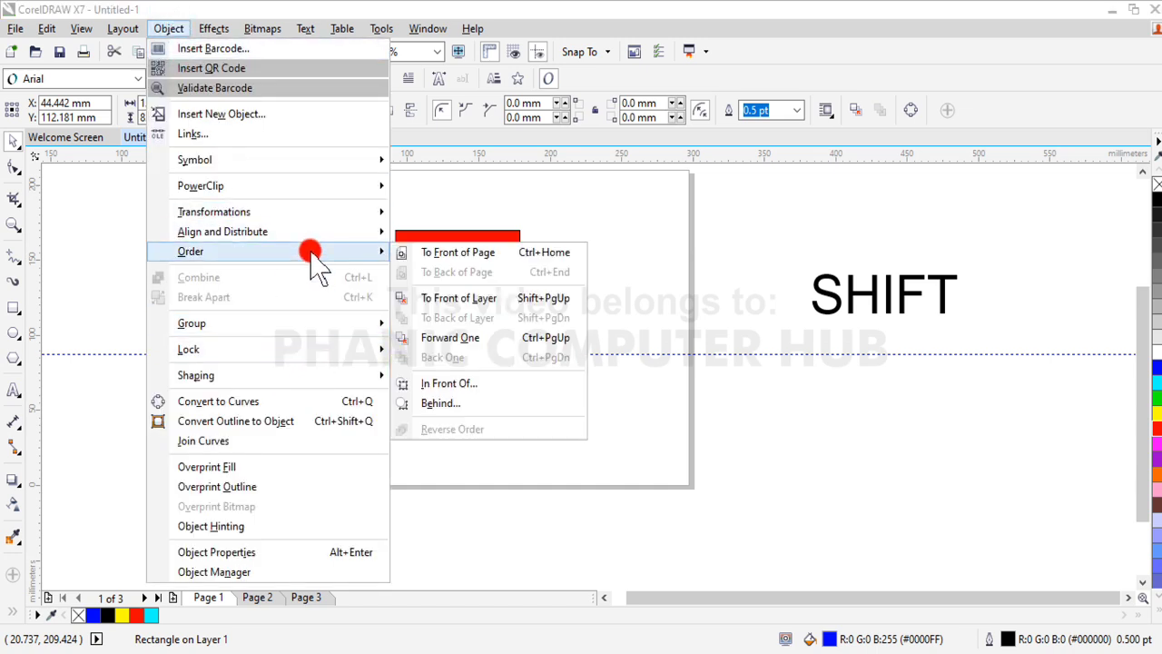
pyautogui.click(488, 260)
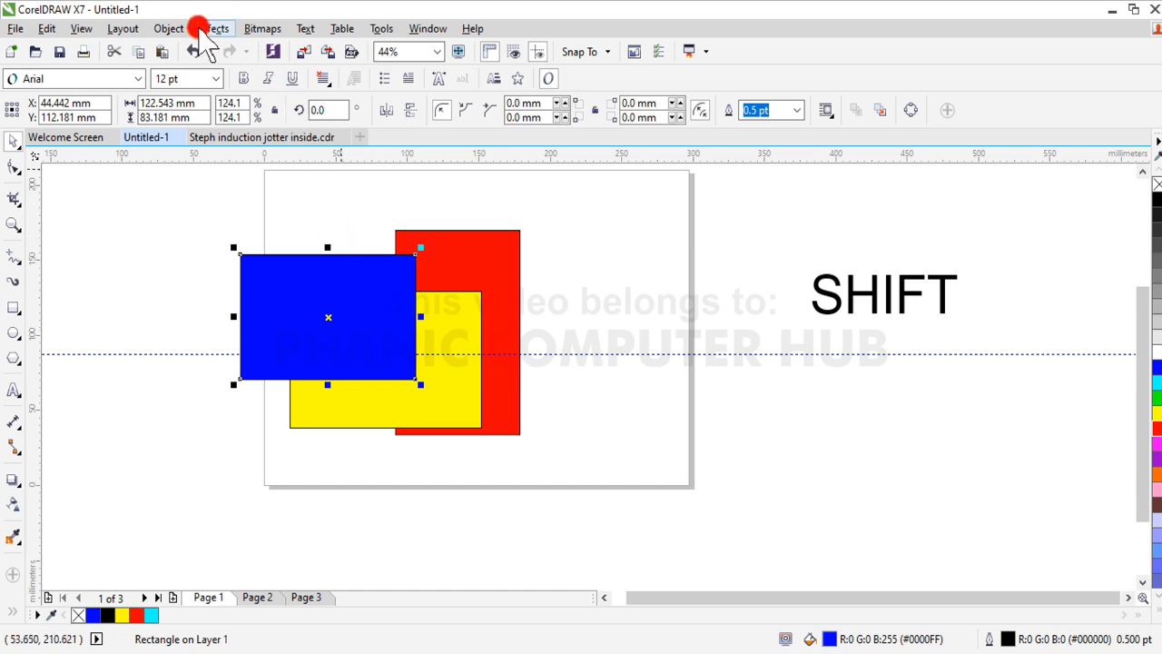
# Send the blue rectangle to the back of the page.
pyautogui.click(169, 28)
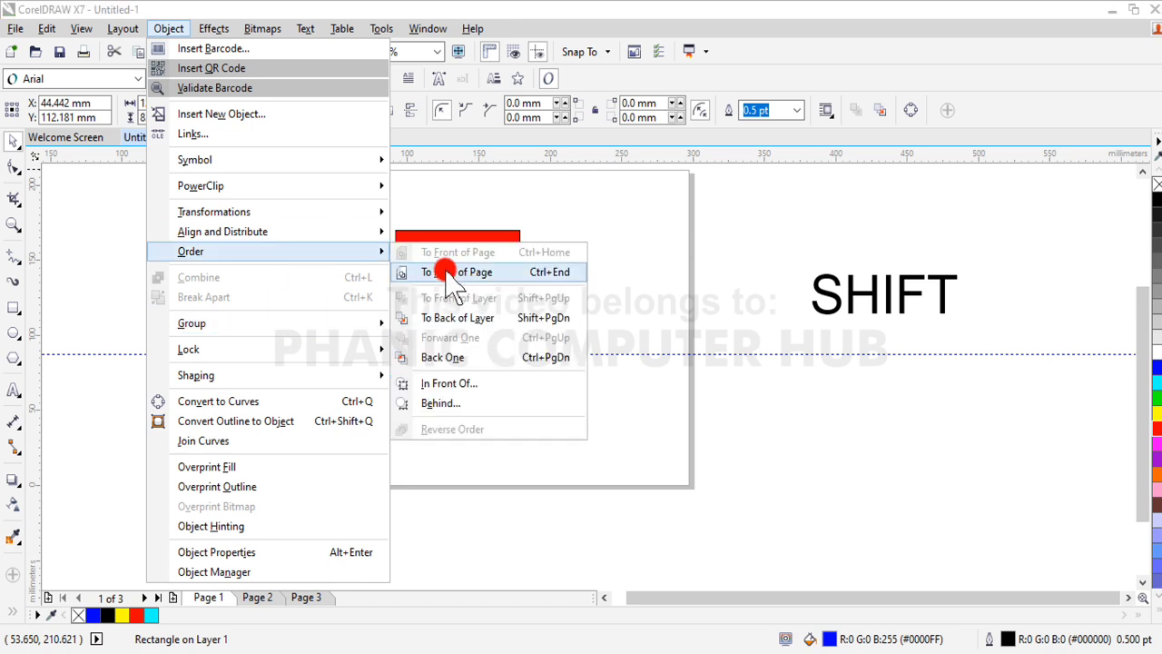
pyautogui.click(459, 271)
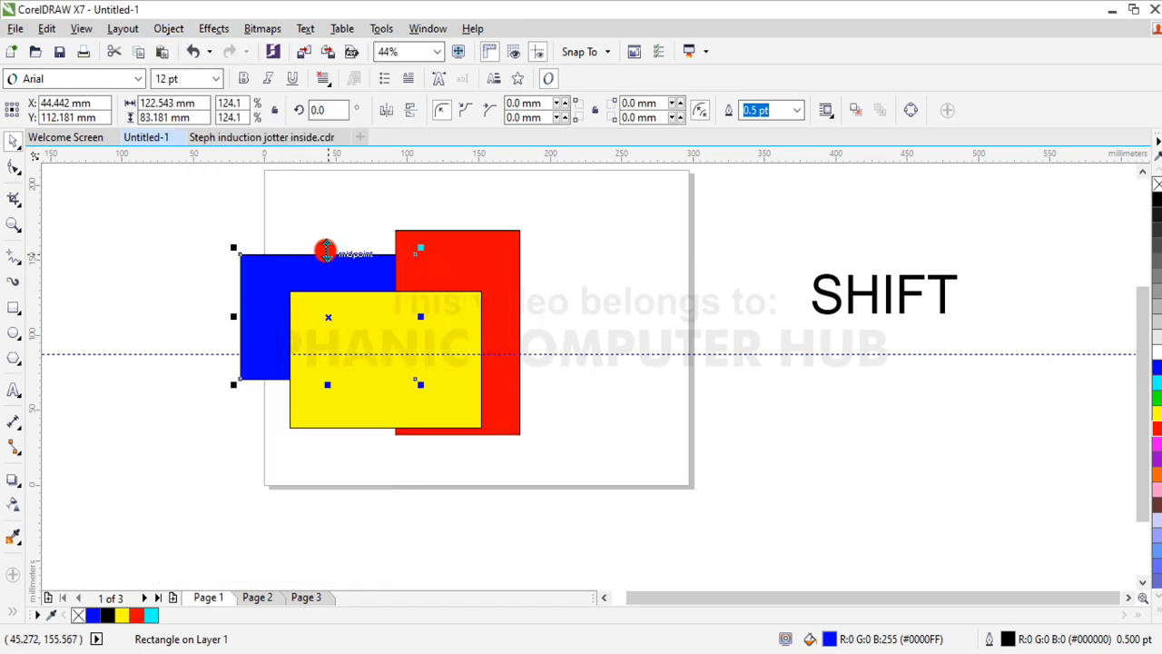
pyautogui.click(656, 280)
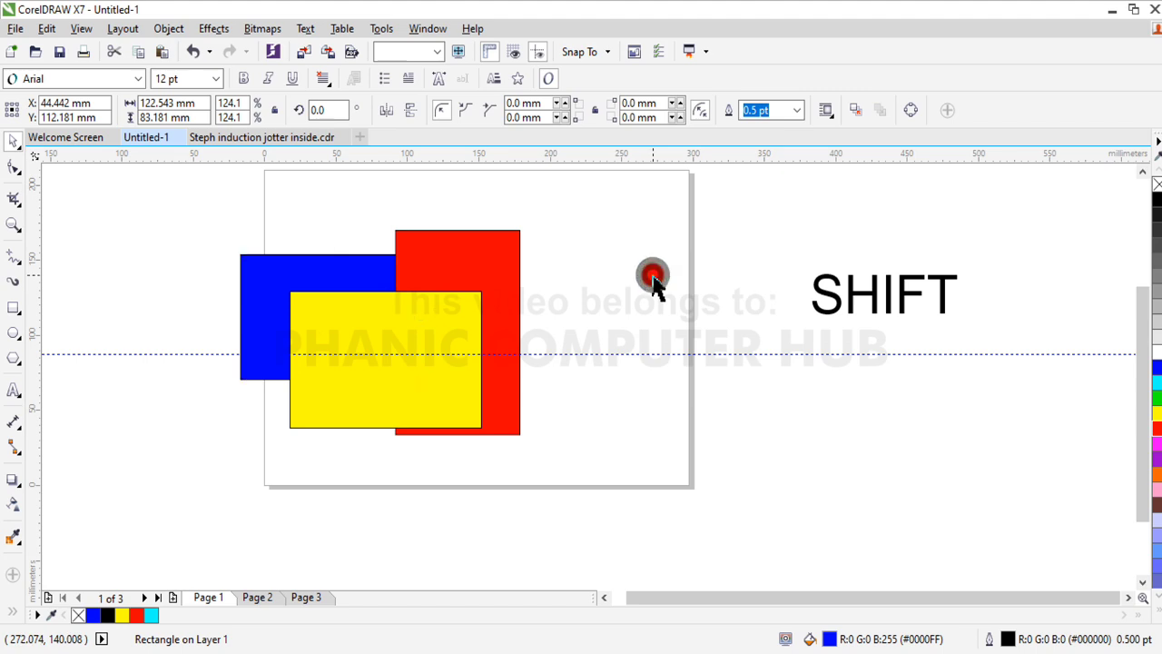
# Move the blue rectangle forward one level with the Order command, placing it between the red and yellow rectangles.
pyautogui.click(372, 272)
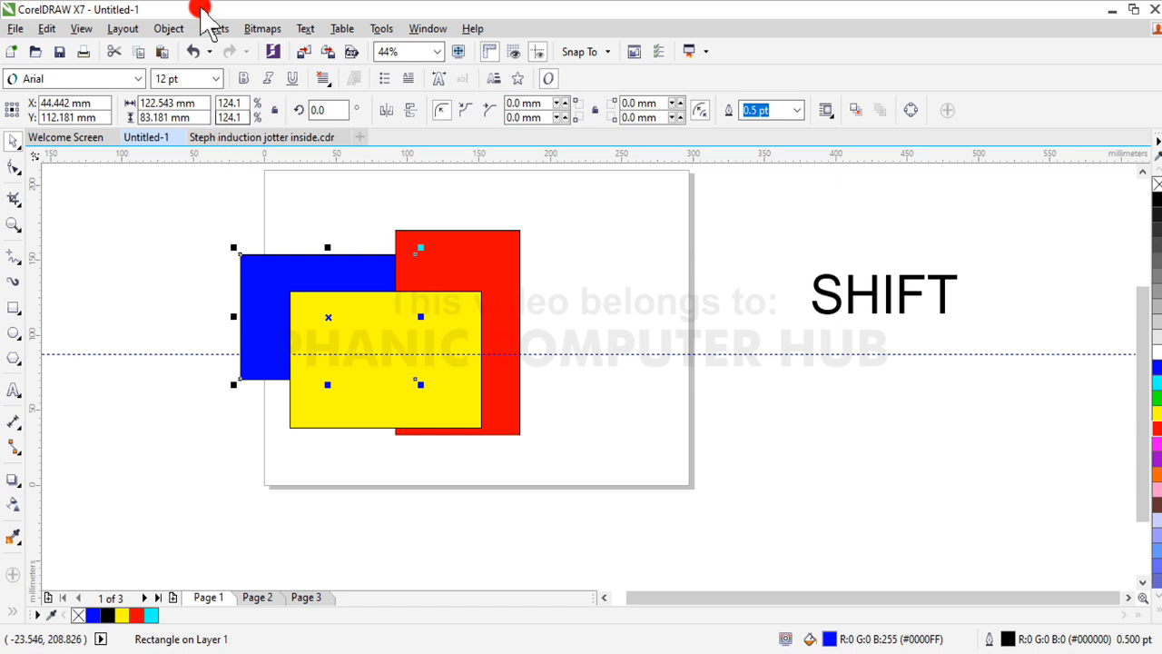
pyautogui.click(166, 29)
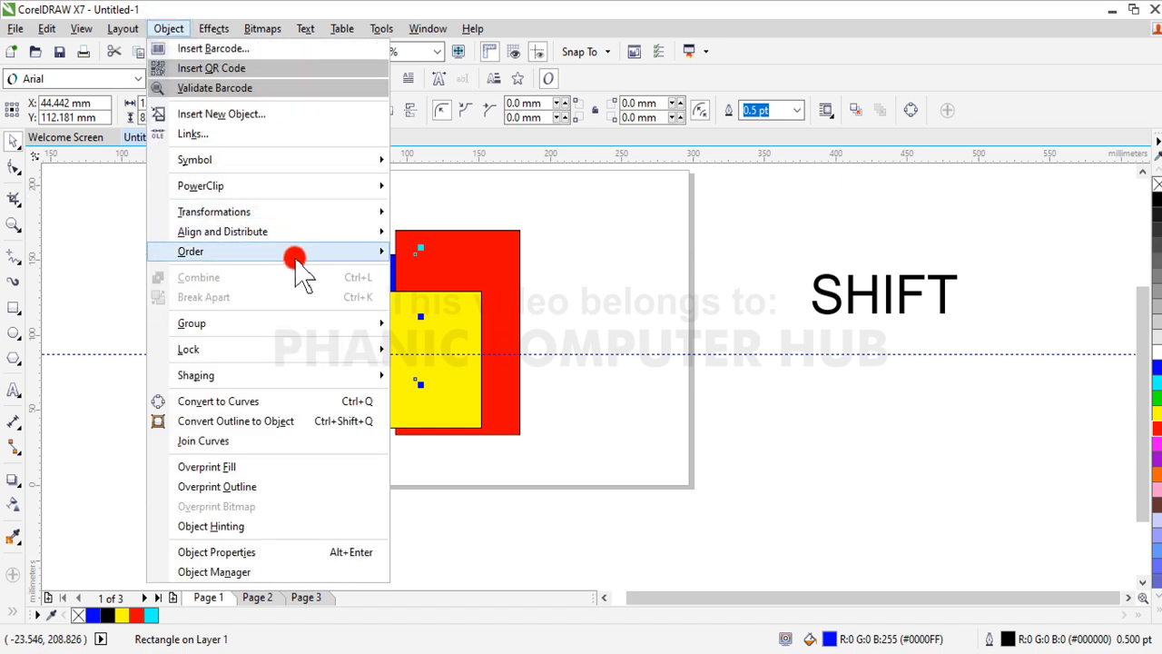
pyautogui.moveTo(306, 253)
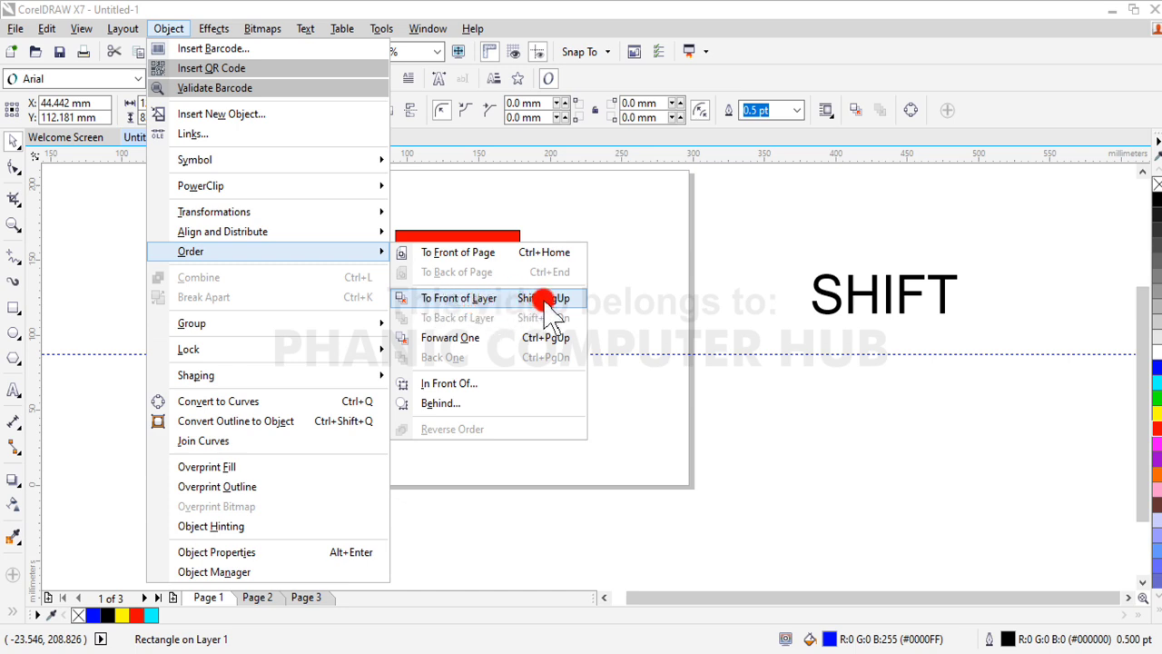
pyautogui.click(472, 338)
pyautogui.click(567, 268)
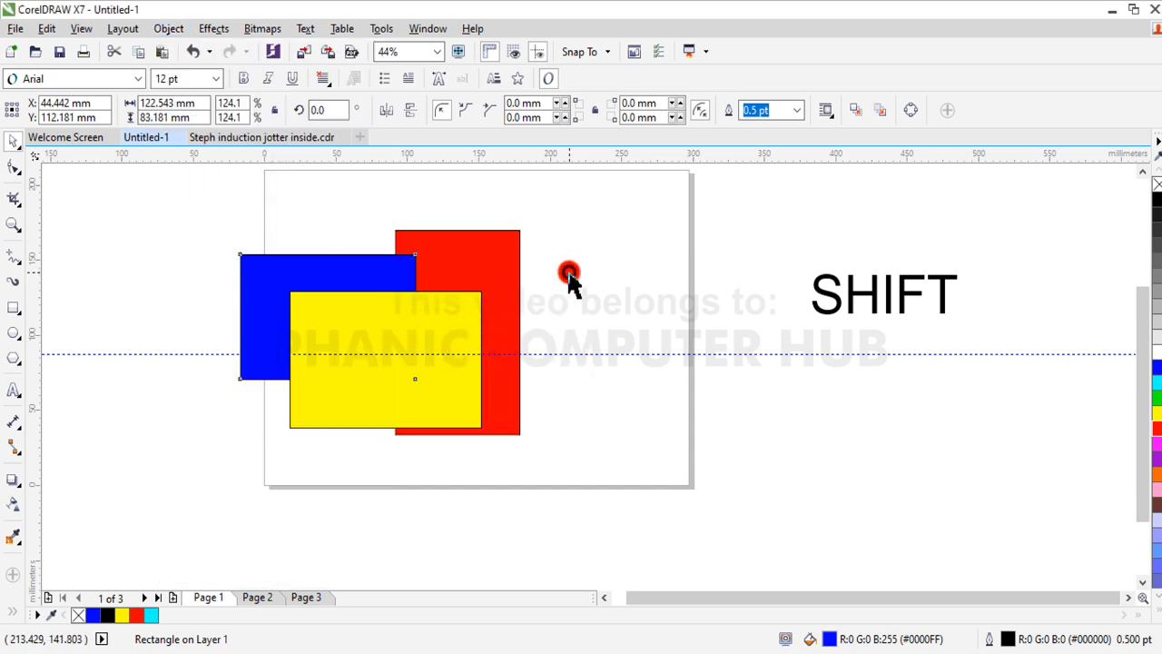
# Move the blue rectangle forward one more level, in front of the yellow one.
pyautogui.keyDown('shift'); pyautogui.click(410, 272); pyautogui.keyUp('shift')
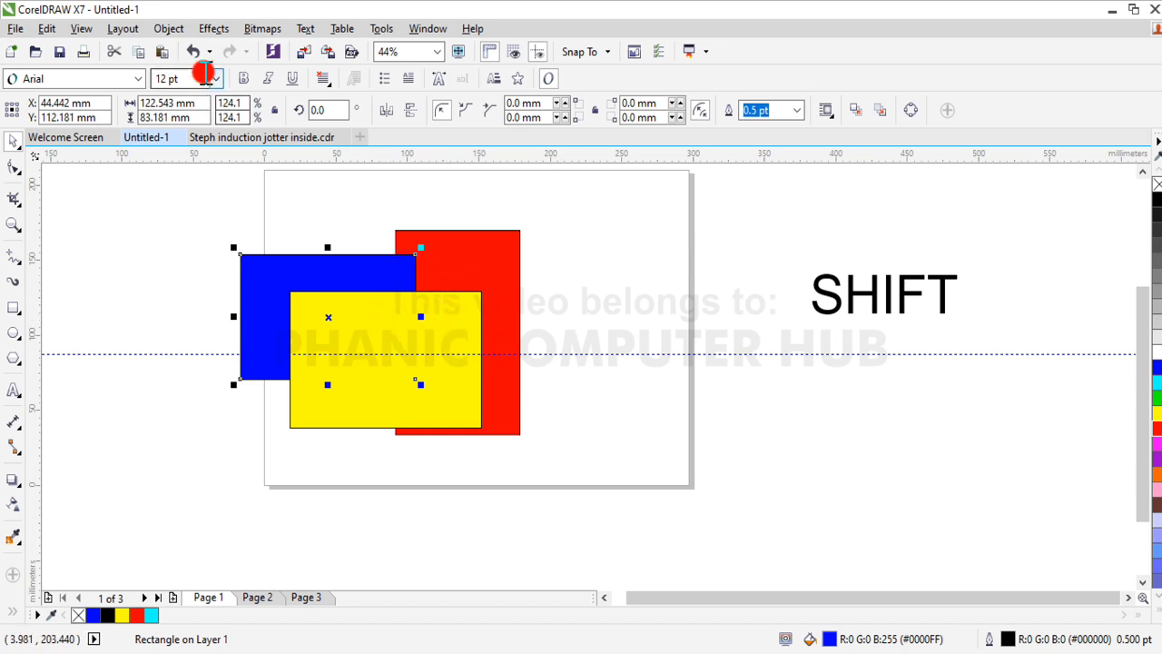
pyautogui.click(169, 28)
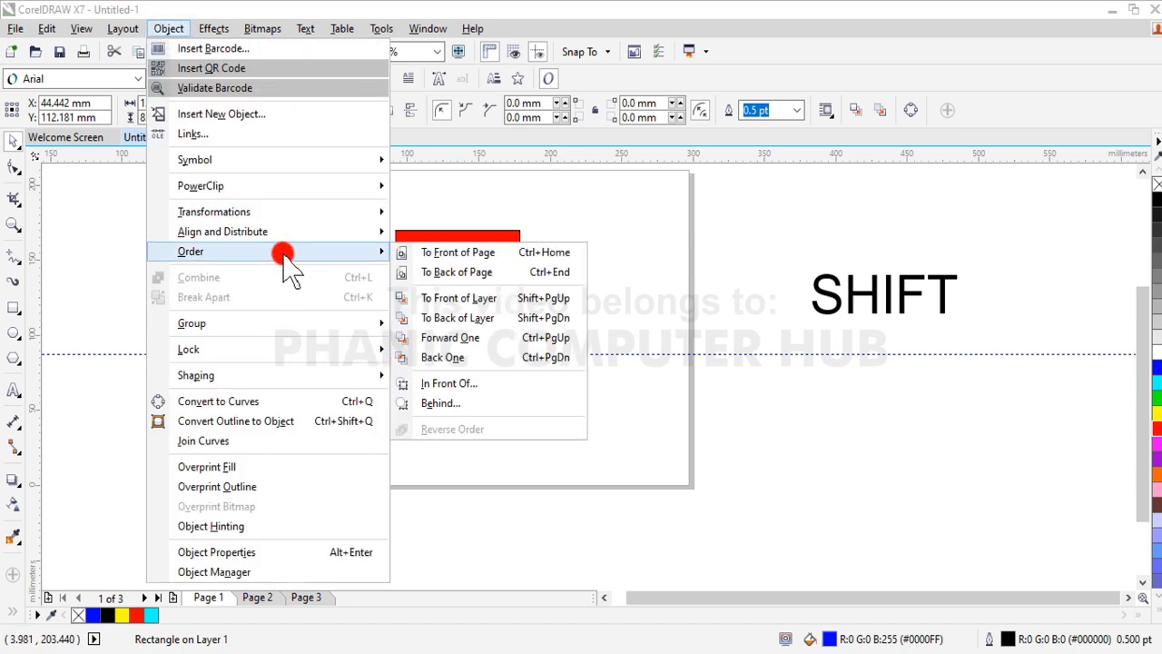
pyautogui.click(502, 343)
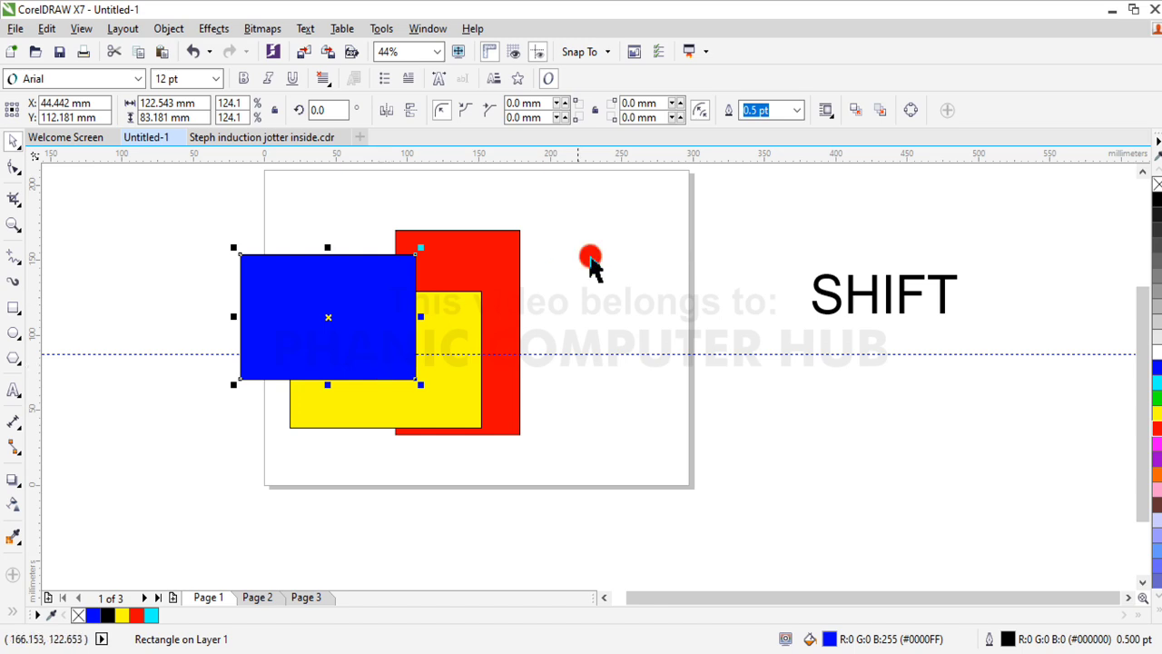
pyautogui.click(590, 263)
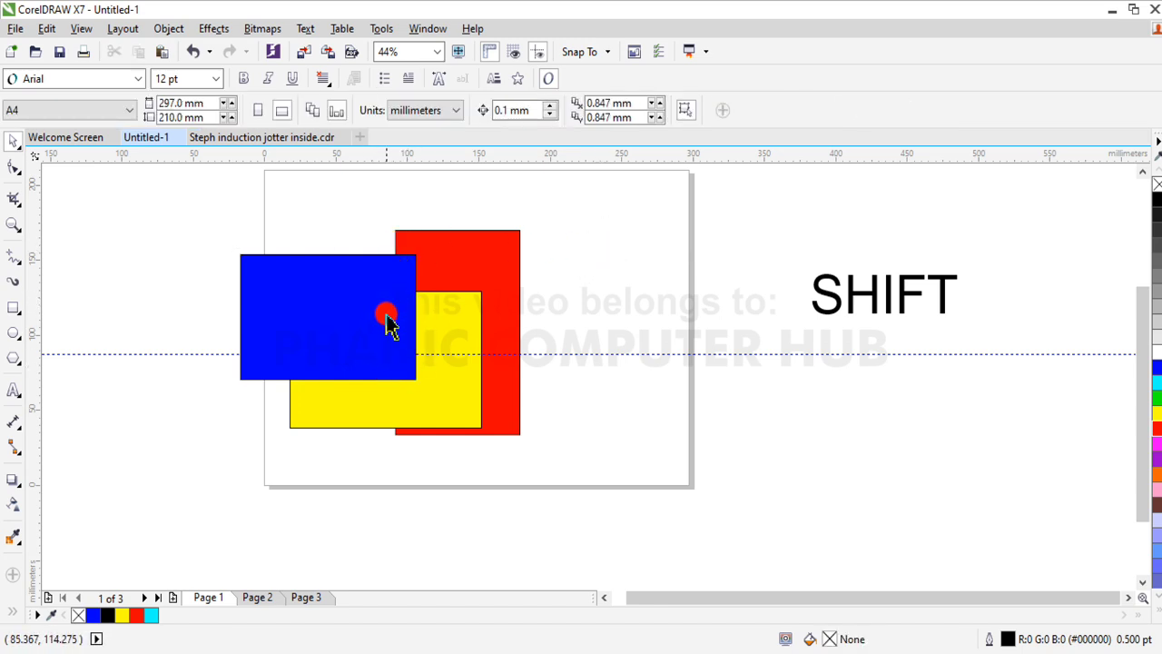
# Bring the red rectangle to the front of the layer, above the blue and yellow ones.
pyautogui.click(450, 283)
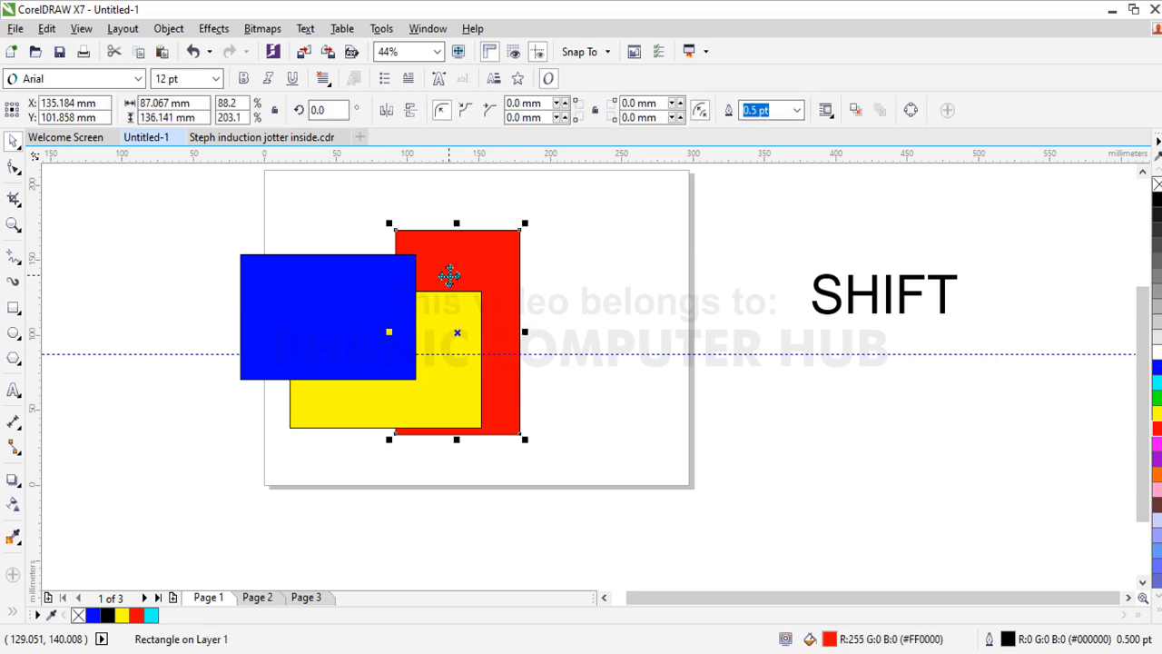
pyautogui.click(363, 286)
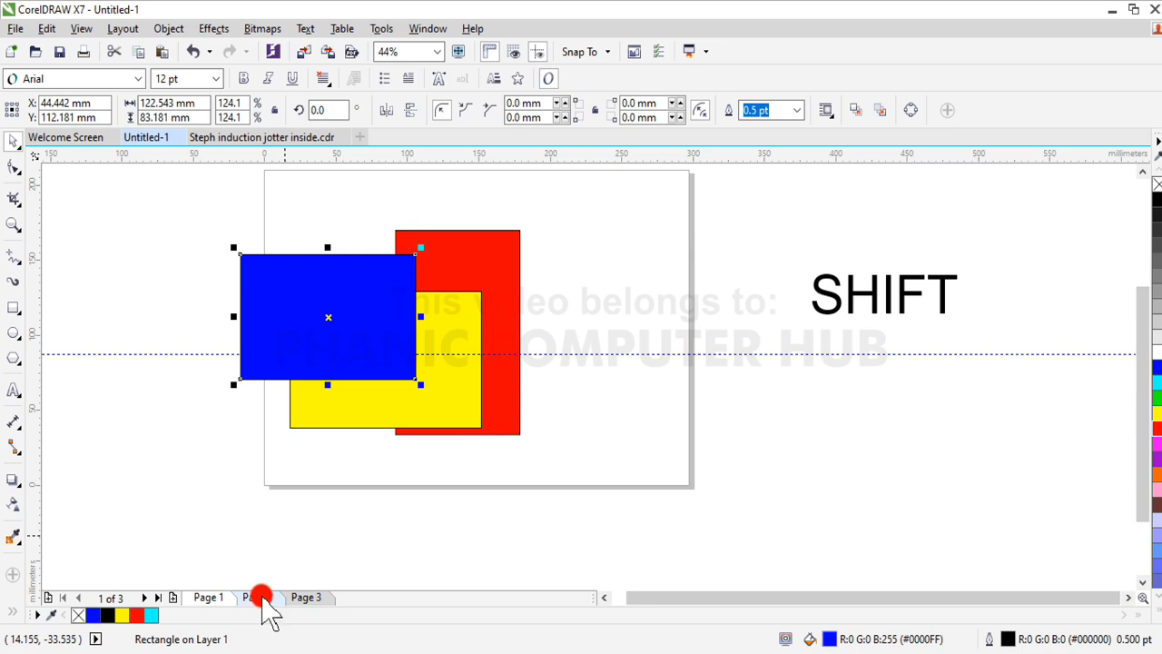
pyautogui.click(597, 278)
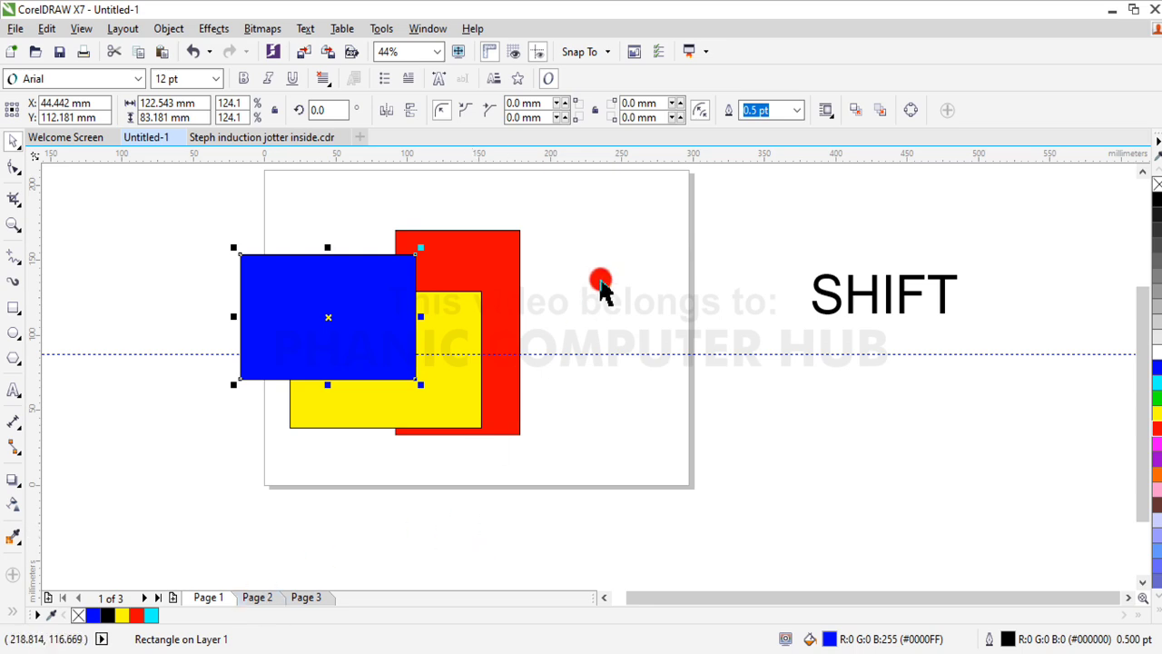
pyautogui.click(490, 263)
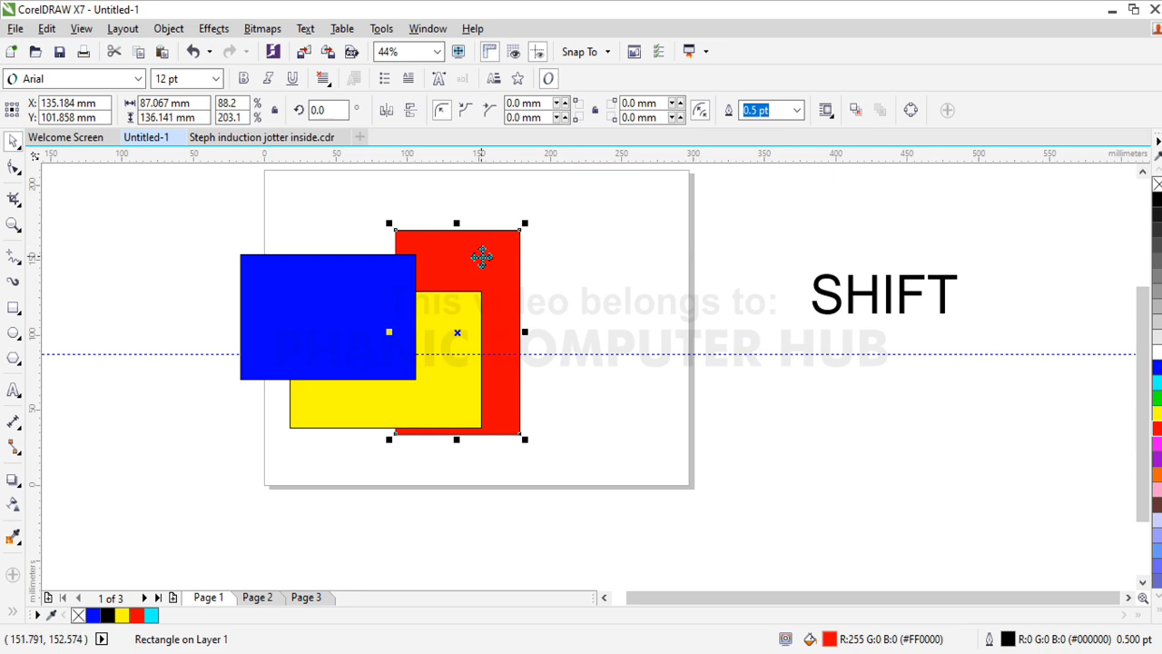
pyautogui.click(172, 29)
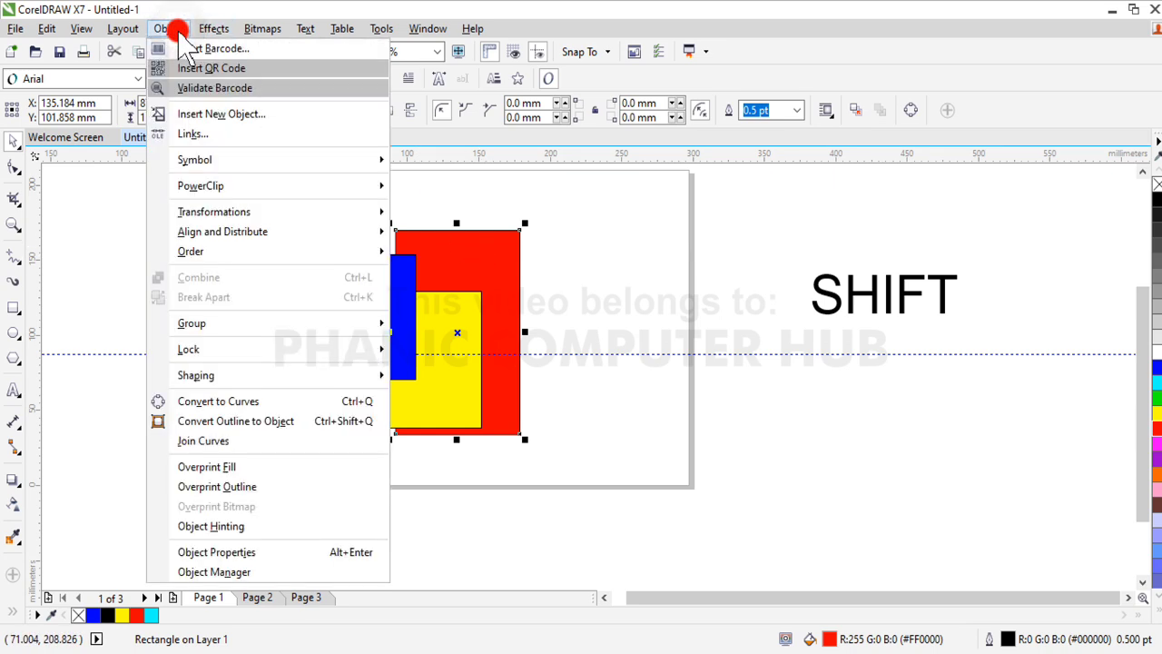
pyautogui.moveTo(247, 258)
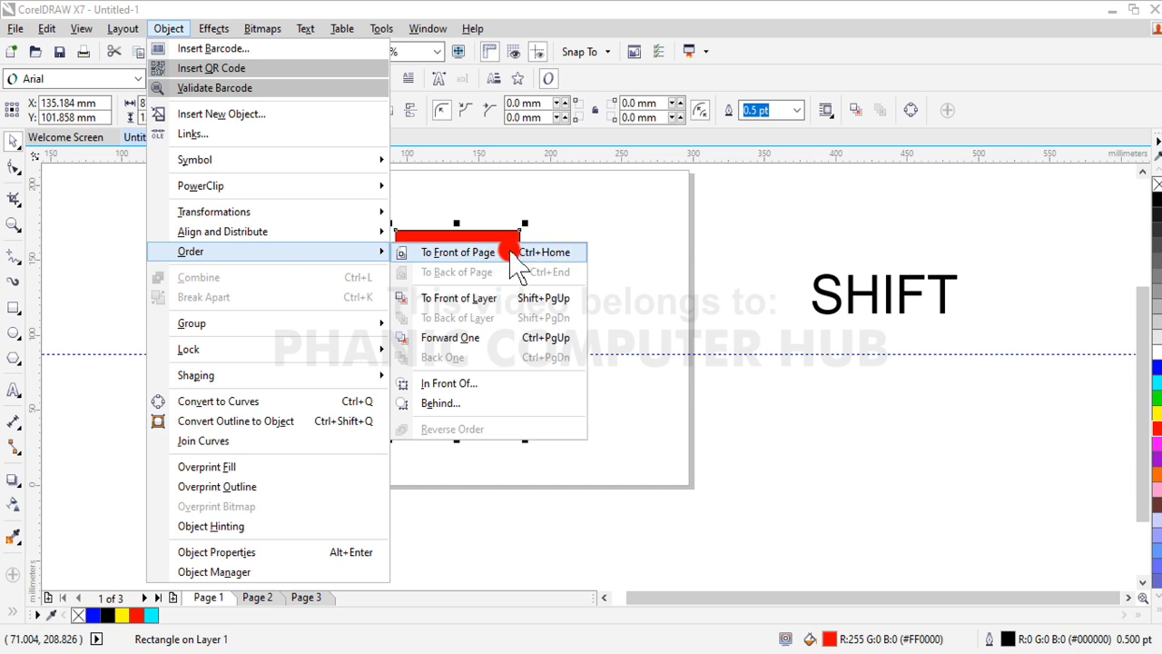
pyautogui.click(486, 300)
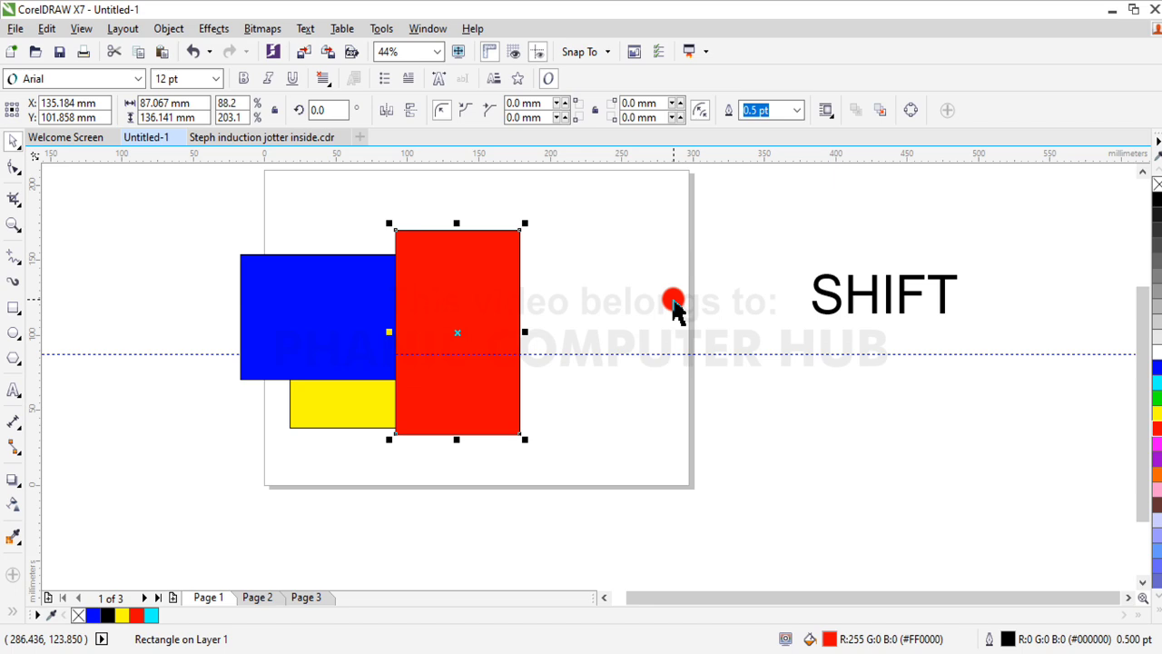
# Review the Order commands and their keyboard shortcuts for the selected red rectangle without applying one.
pyautogui.click(179, 30)
pyautogui.click(278, 251)
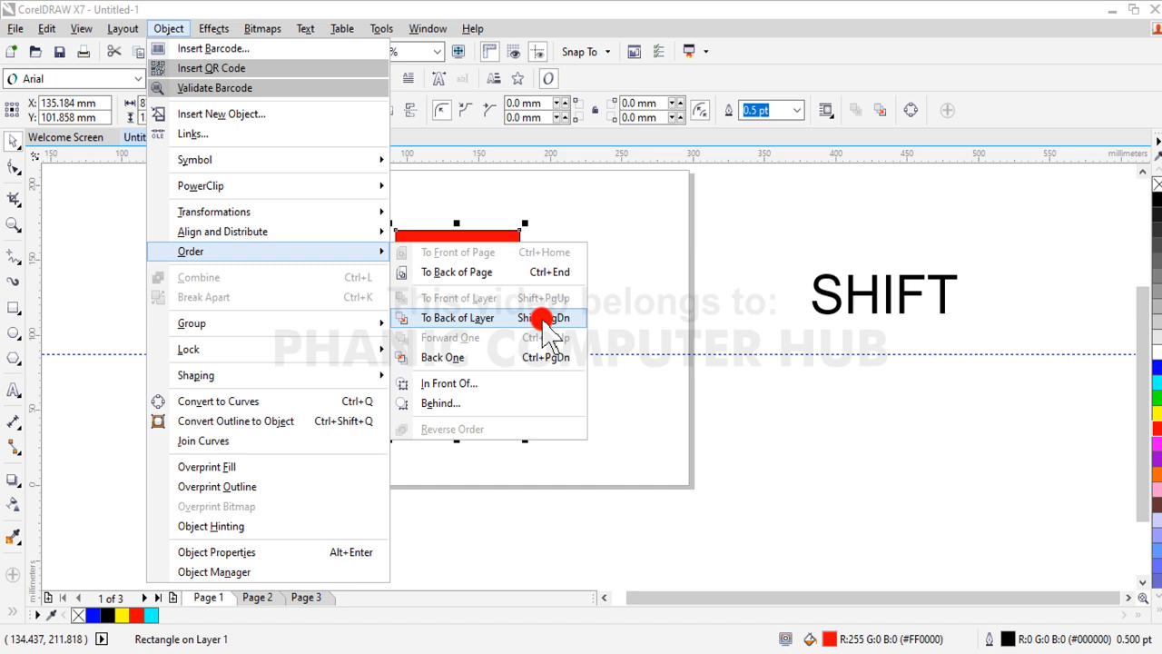
pyautogui.click(671, 303)
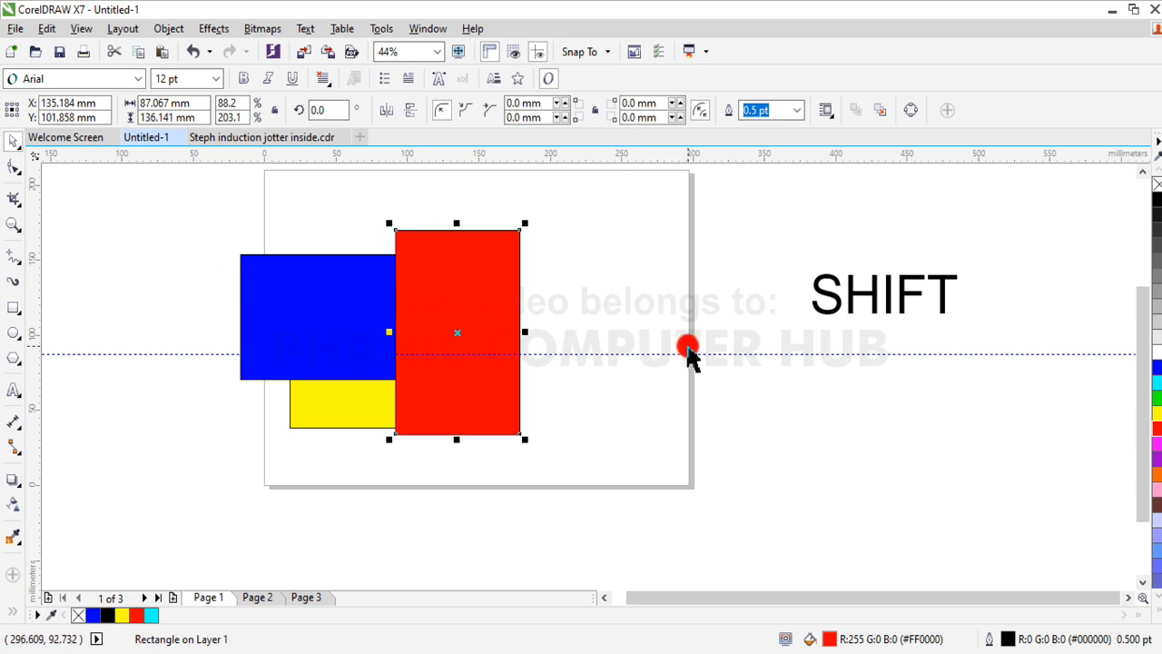
# Extend the SHIFT text beside the page to read "SHIFT + Pgdn".
pyautogui.doubleClick(944, 305)
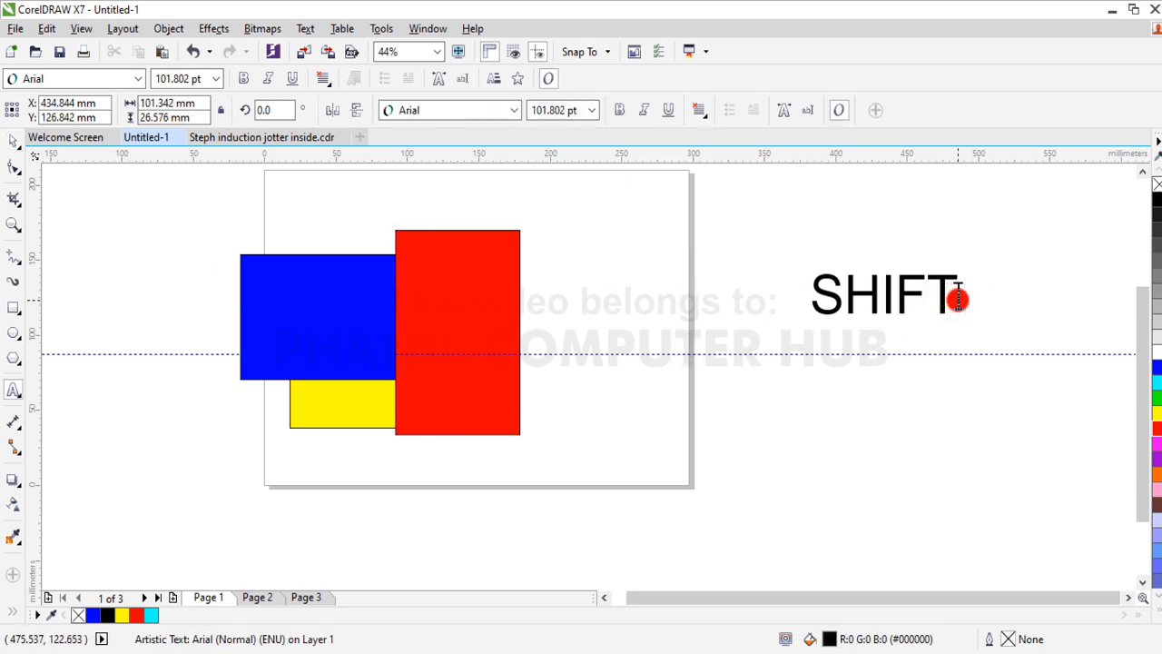
pyautogui.write('+ P')
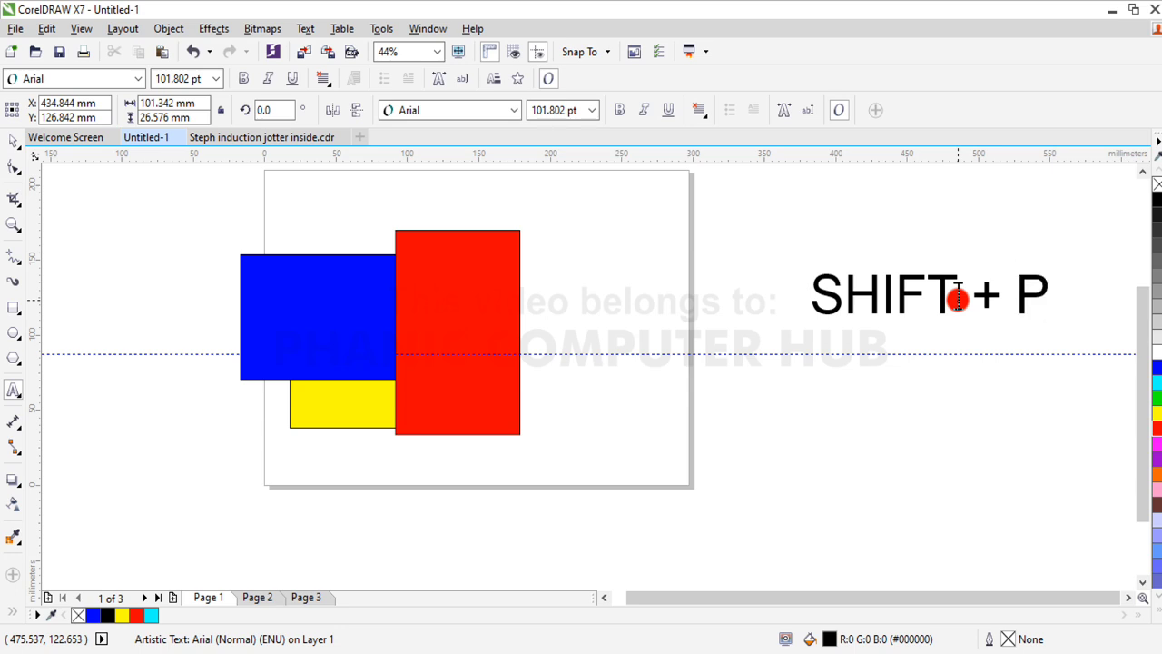
pyautogui.write('ag')
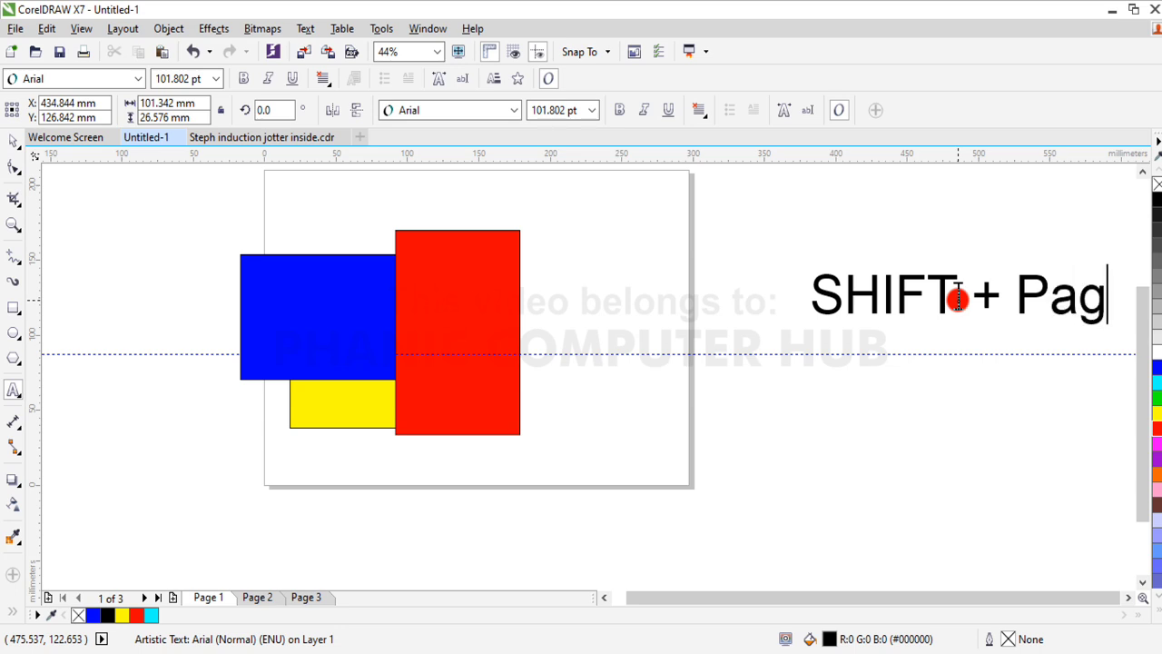
pyautogui.write('e down')
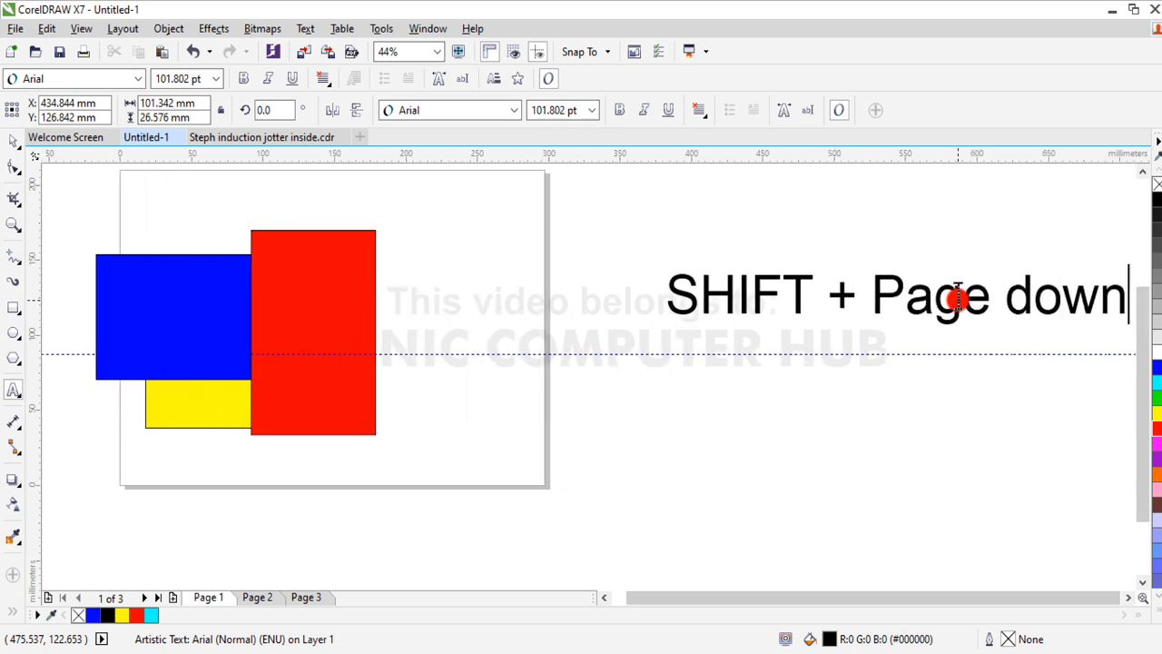
pyautogui.press('BackSpace')
pyautogui.press('BackSpace')
pyautogui.press('BackSpace')
pyautogui.press('BackSpace')
pyautogui.press('BackSpace')
pyautogui.press('BackSpace')
pyautogui.press('BackSpace')
pyautogui.press('BackSpace')
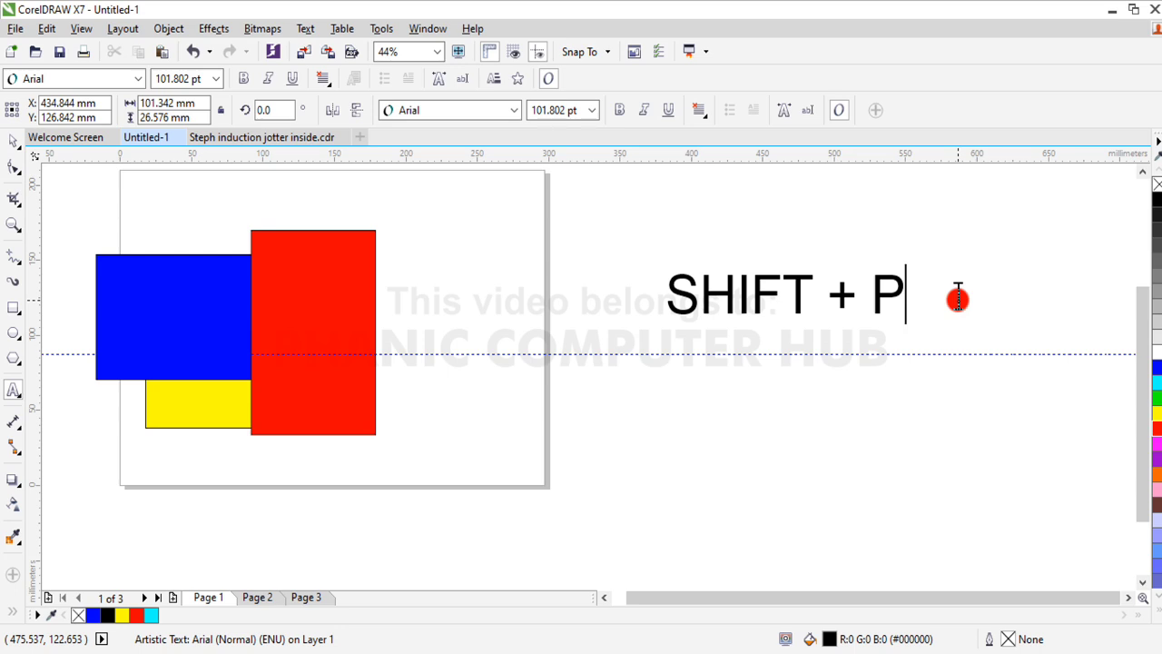
pyautogui.write('gdn')
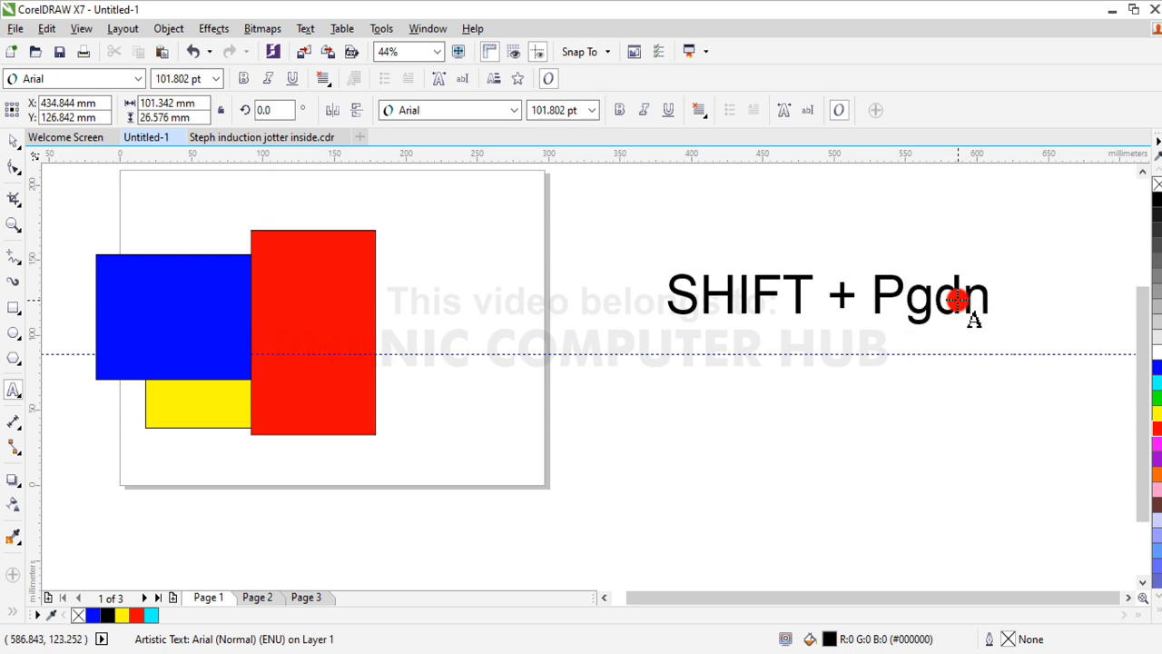
pyautogui.press('Escape')
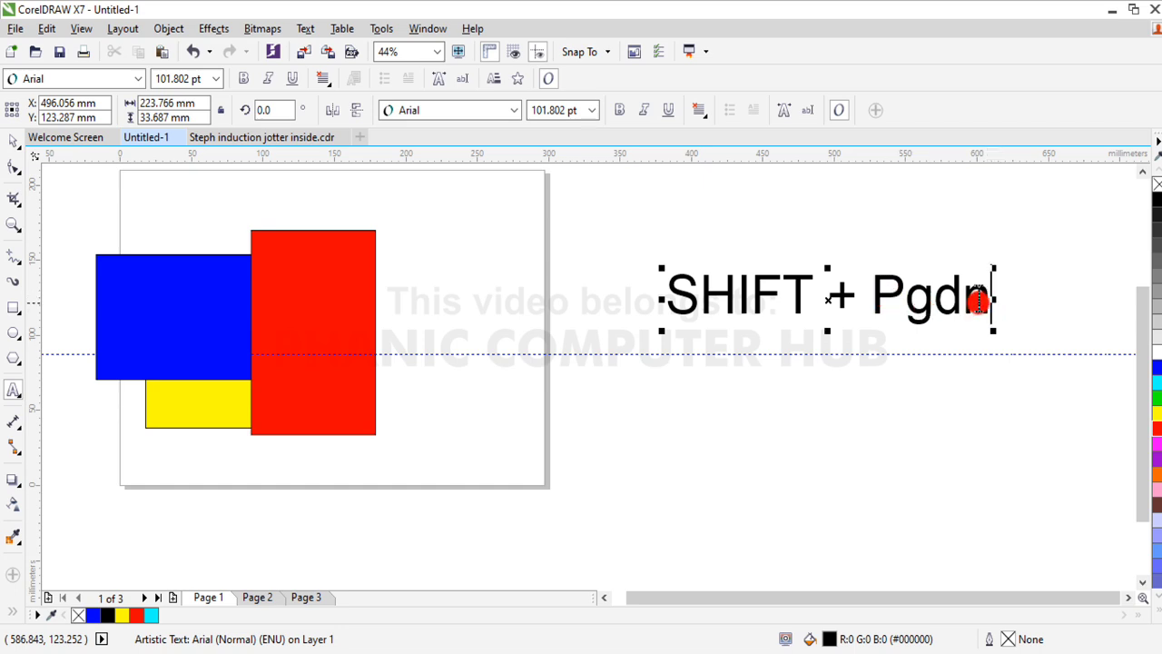
# Place three copies of the "SHIFT + Pgdn" text in a column below the original.
pyautogui.click(11, 143)
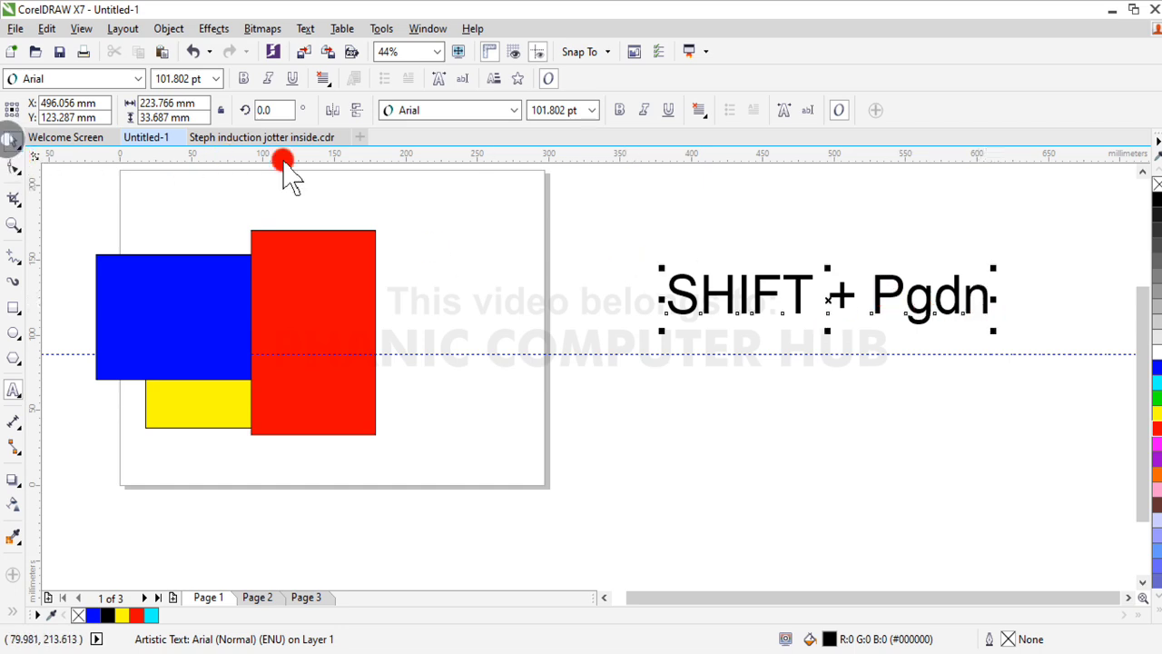
pyautogui.moveTo(827, 299); pyautogui.dragTo(827, 534)
pyautogui.rightClick(831, 375)
pyautogui.rightClick(824, 462)
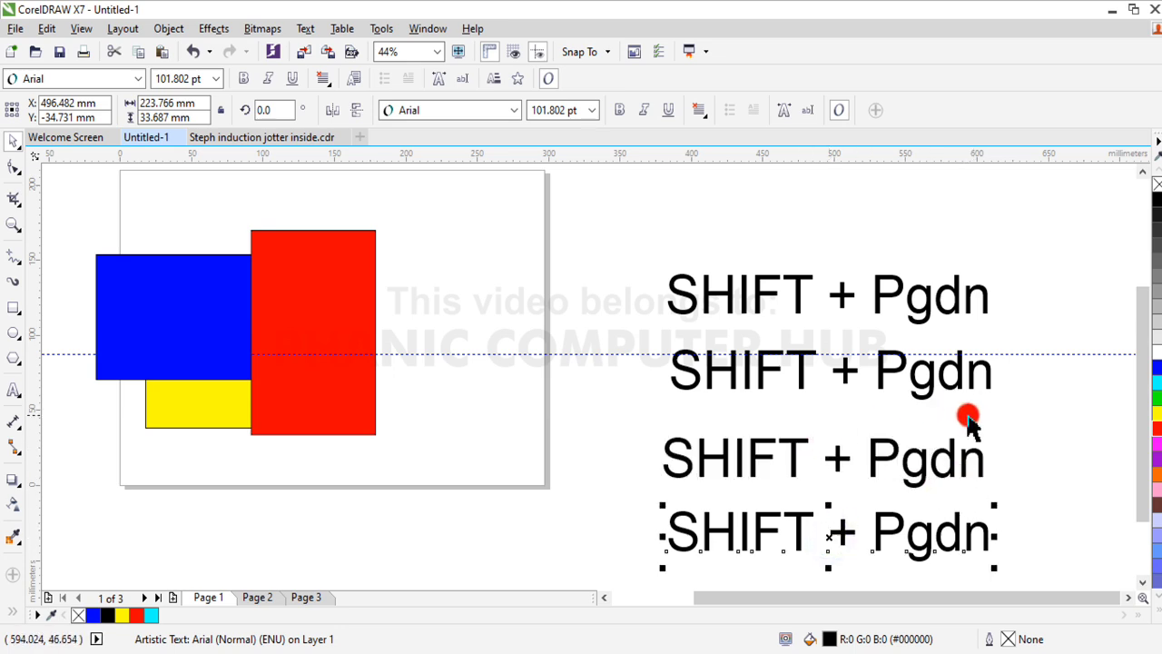
# Change the second text line to "SHIFT + Pgup" and the third to "CTRL + Pgdn".
pyautogui.doubleClick(991, 385)
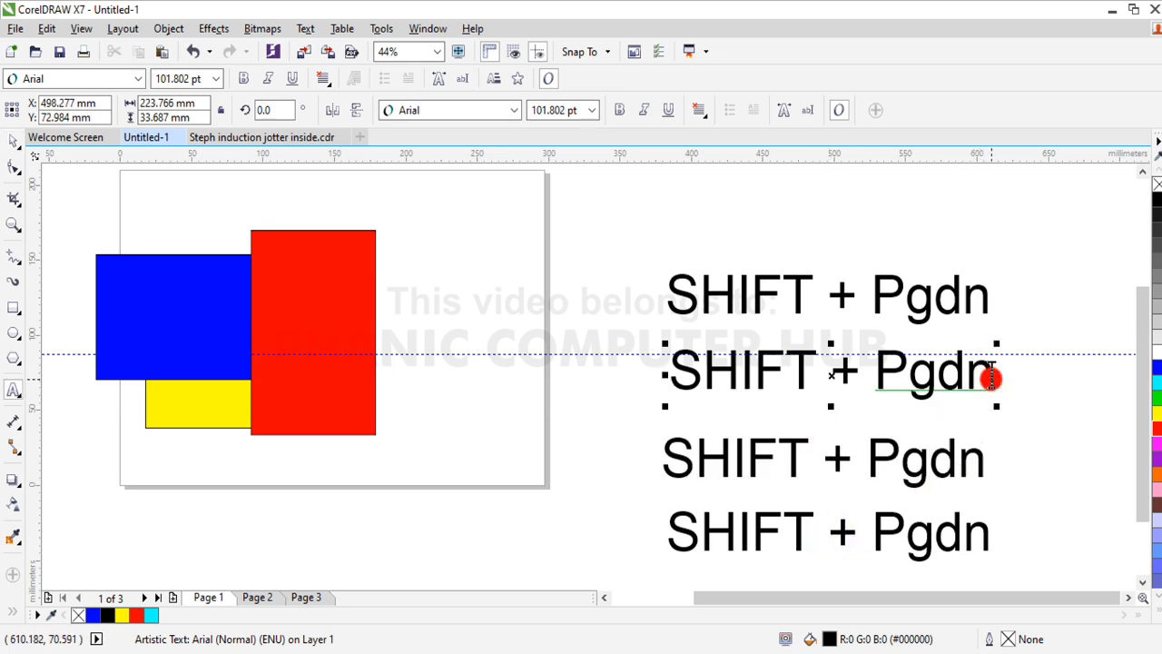
pyautogui.press('BackSpace')
pyautogui.press('BackSpace')
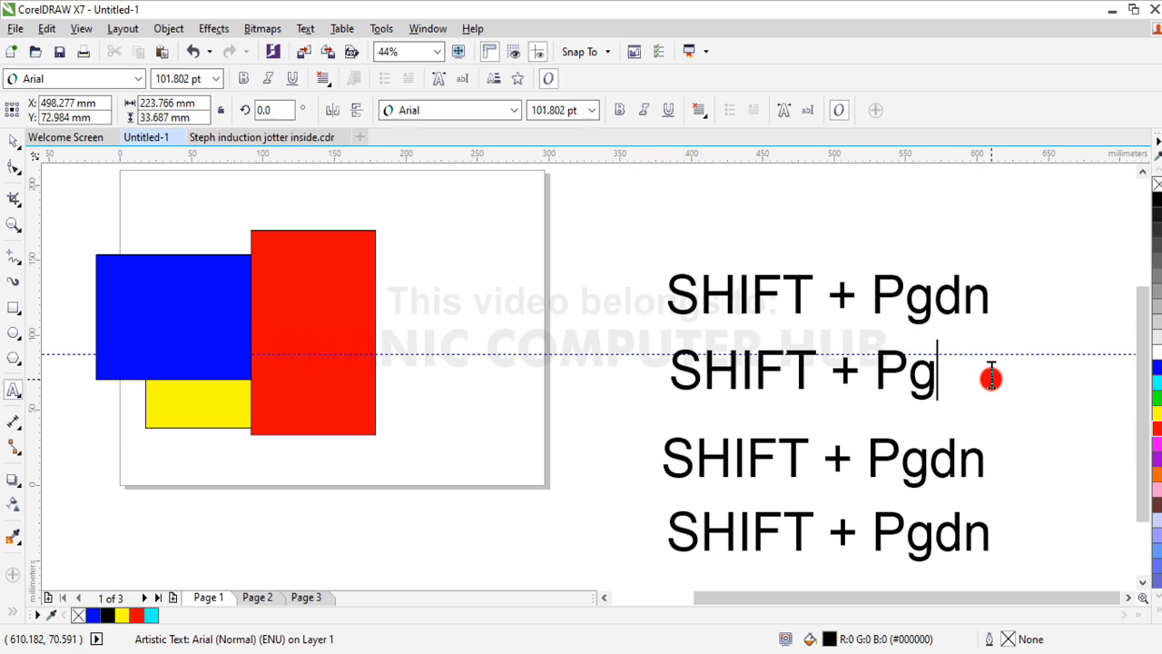
pyautogui.write('up')
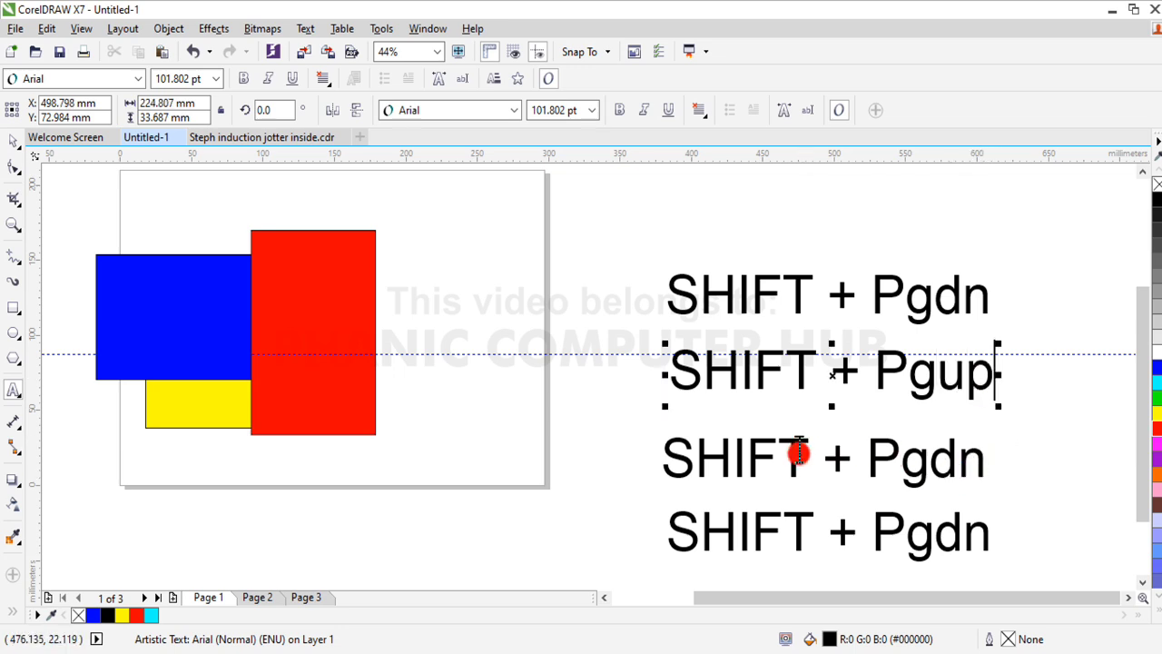
pyautogui.moveTo(806, 459); pyautogui.dragTo(654, 460)
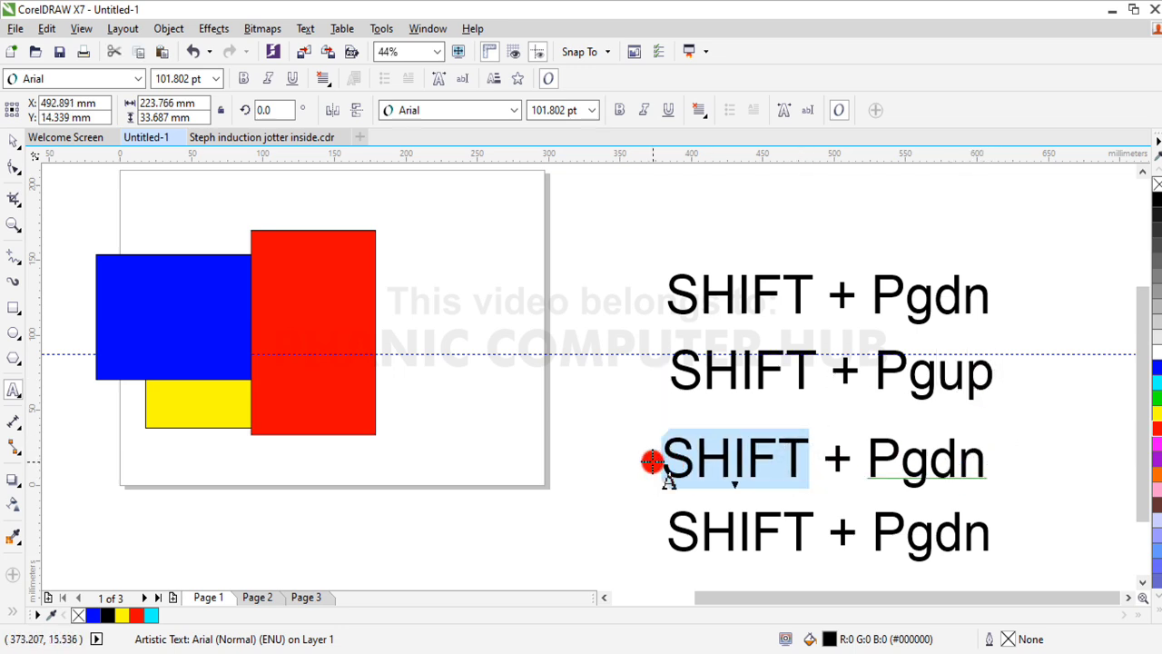
pyautogui.write('CTRL')
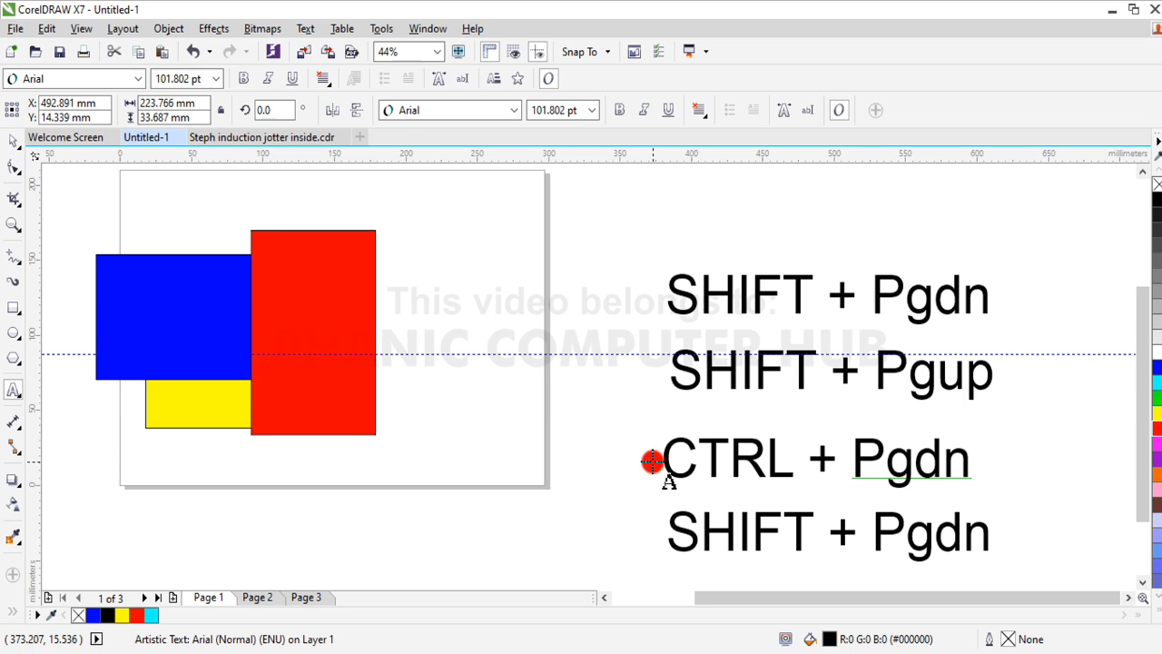
# Change the fourth text line to "CTRL + Pgup".
pyautogui.moveTo(804, 549); pyautogui.dragTo(637, 539)
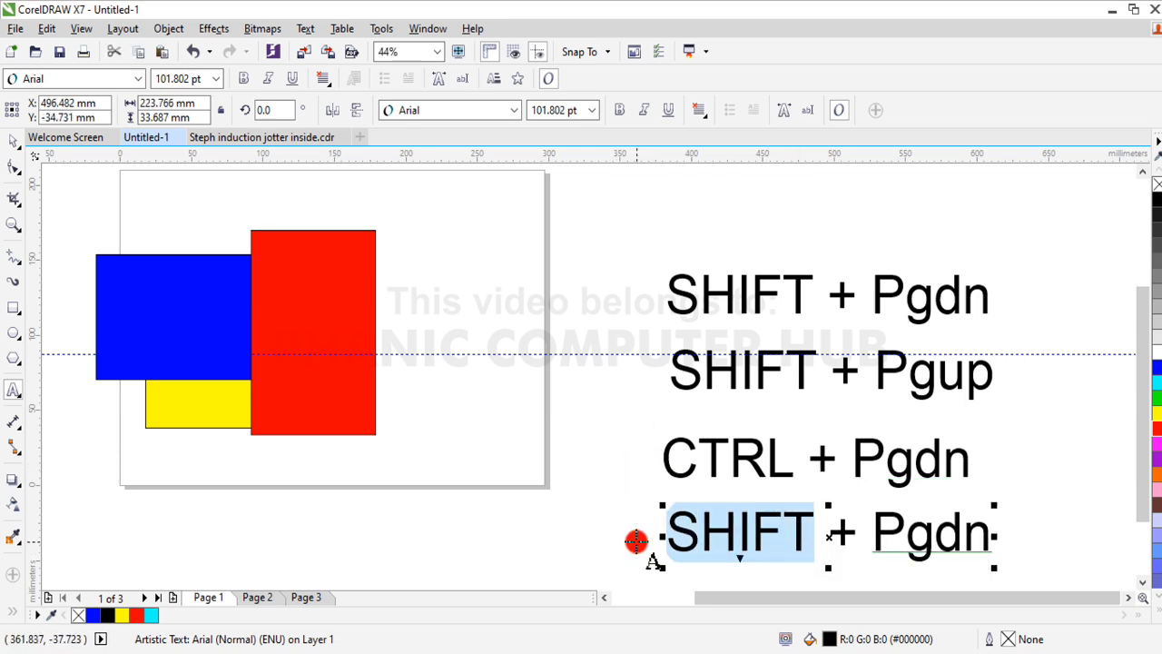
pyautogui.write('CTRL')
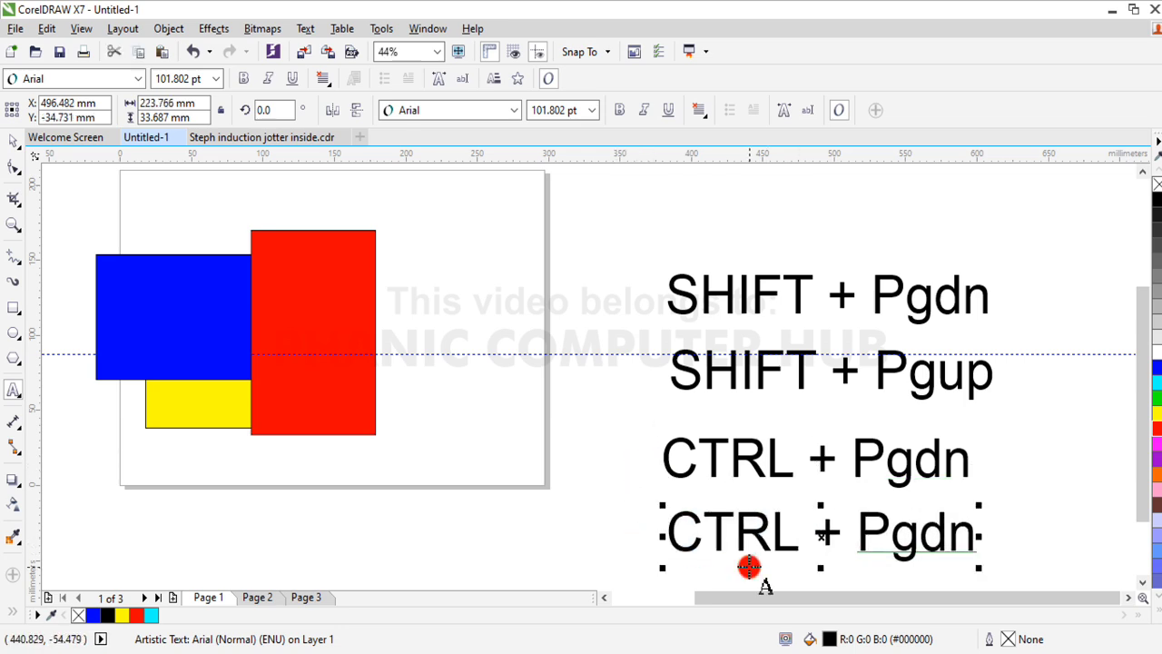
pyautogui.click(974, 542)
pyautogui.press('BackSpace')
pyautogui.press('BackSpace')
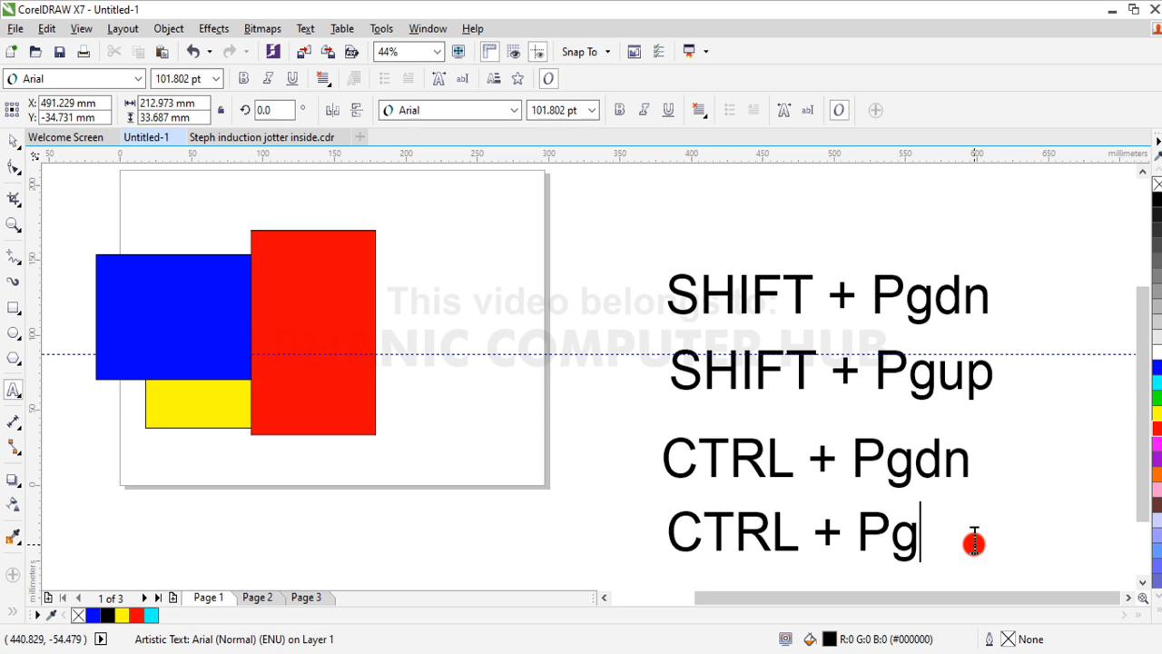
pyautogui.write('UP')
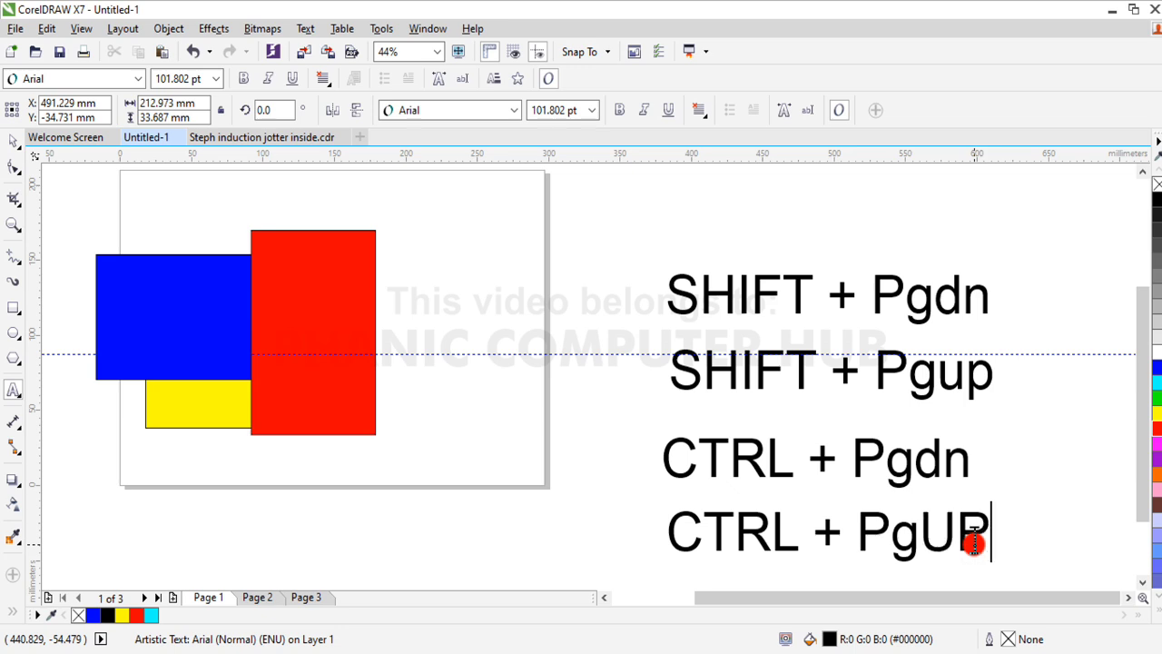
pyautogui.press('BackSpace')
pyautogui.press('BackSpace')
pyautogui.write('up')
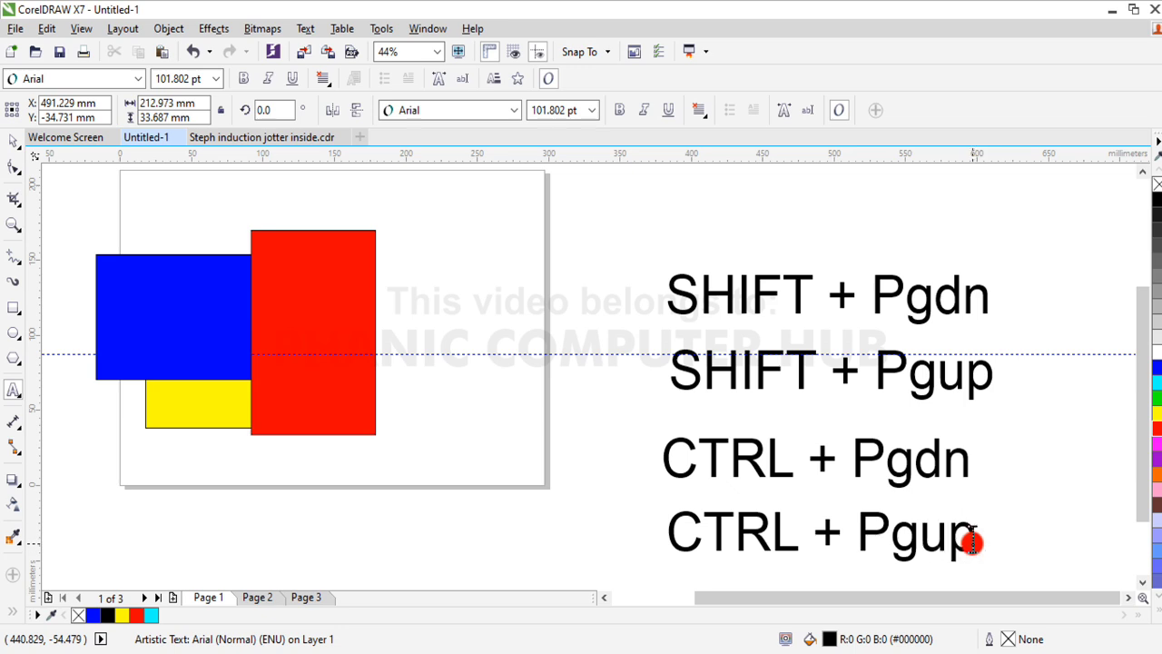
pyautogui.press('Escape')
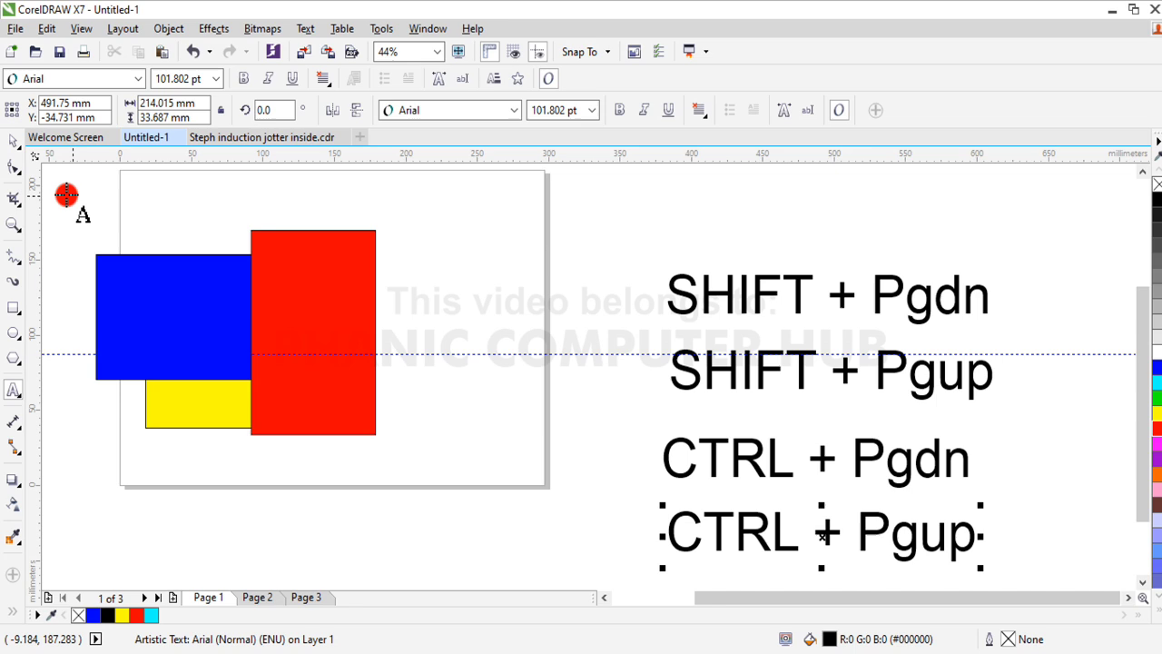
# Fill the two CTRL text lines with blue and deselect them.
pyautogui.click(13, 143)
pyautogui.click(586, 218)
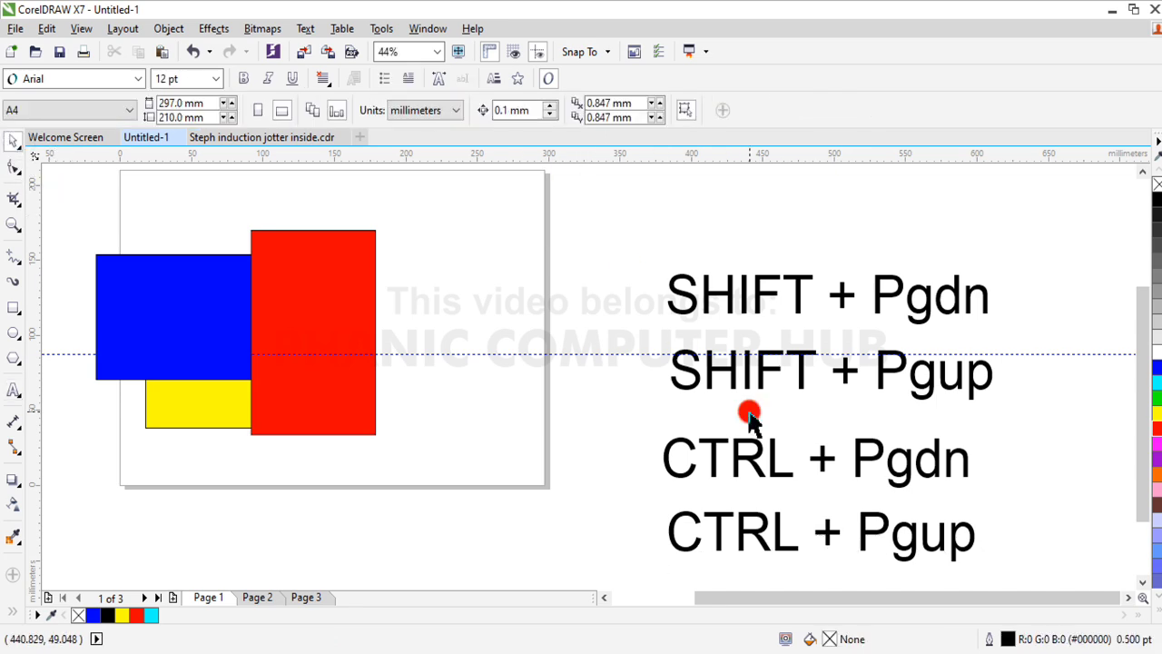
pyautogui.moveTo(688, 442); pyautogui.dragTo(1007, 575)
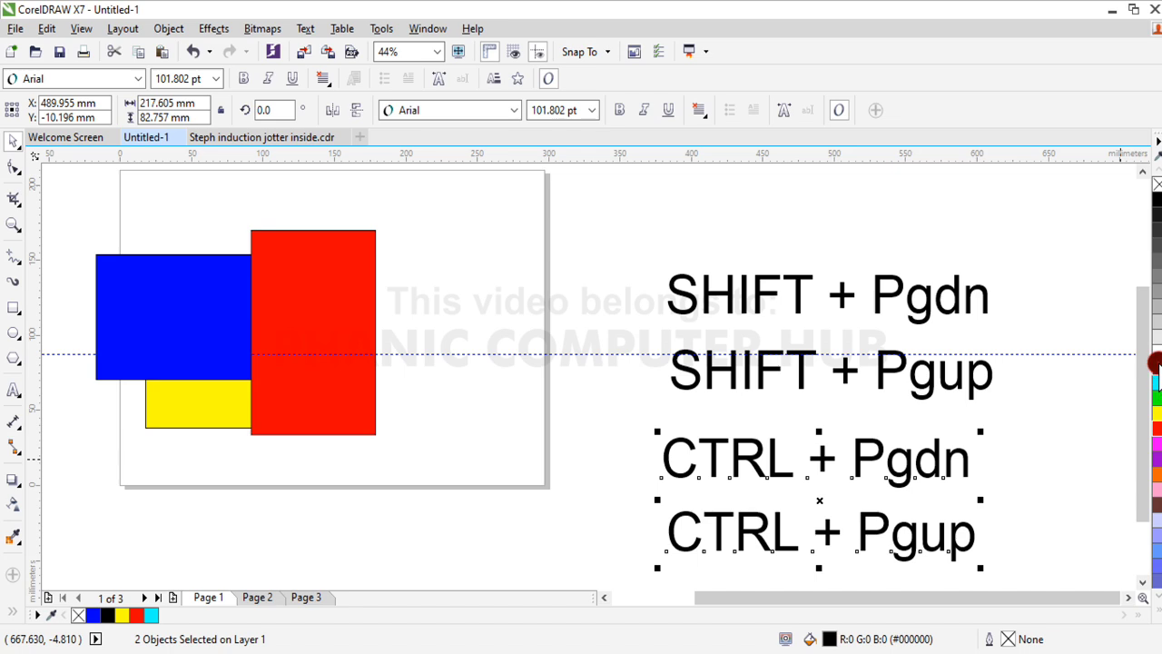
pyautogui.click(1155, 367)
pyautogui.click(1005, 256)
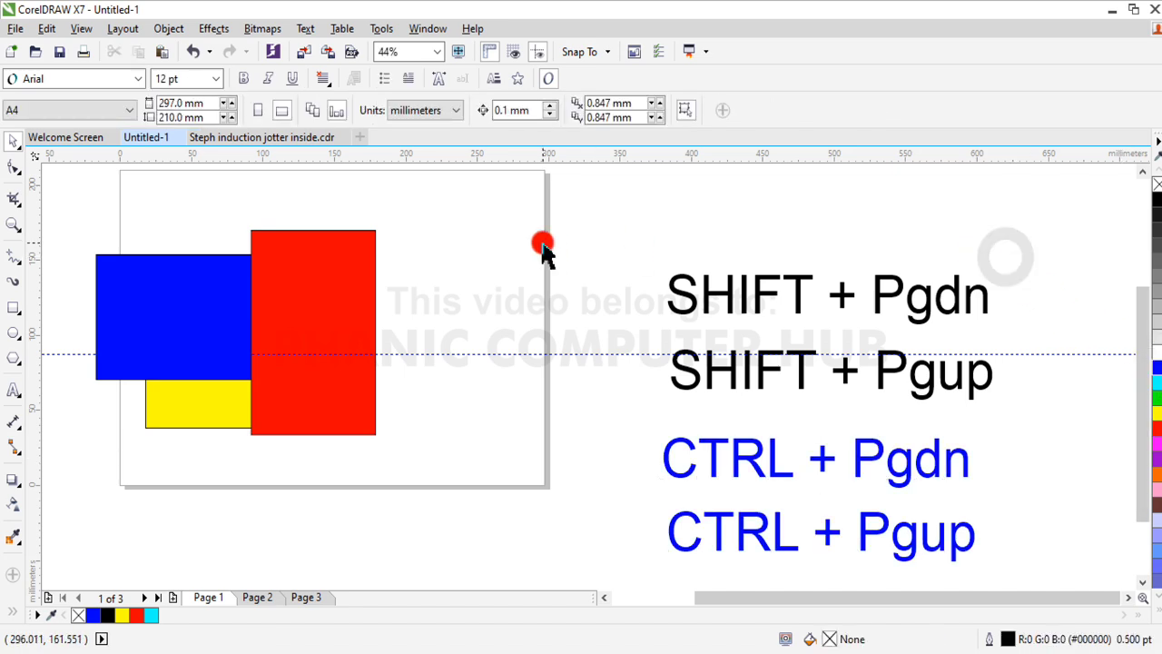
# Move the red rectangle back one level at a time until it is behind the blue and yellow rectangles.
pyautogui.click(327, 274)
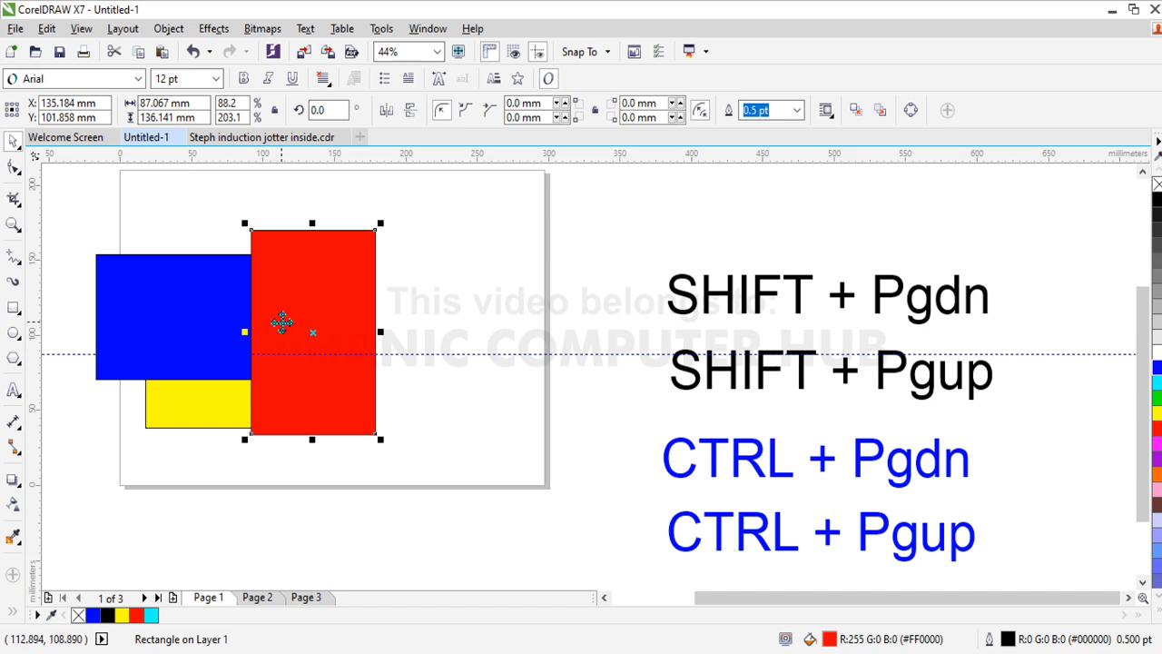
pyautogui.click(216, 314)
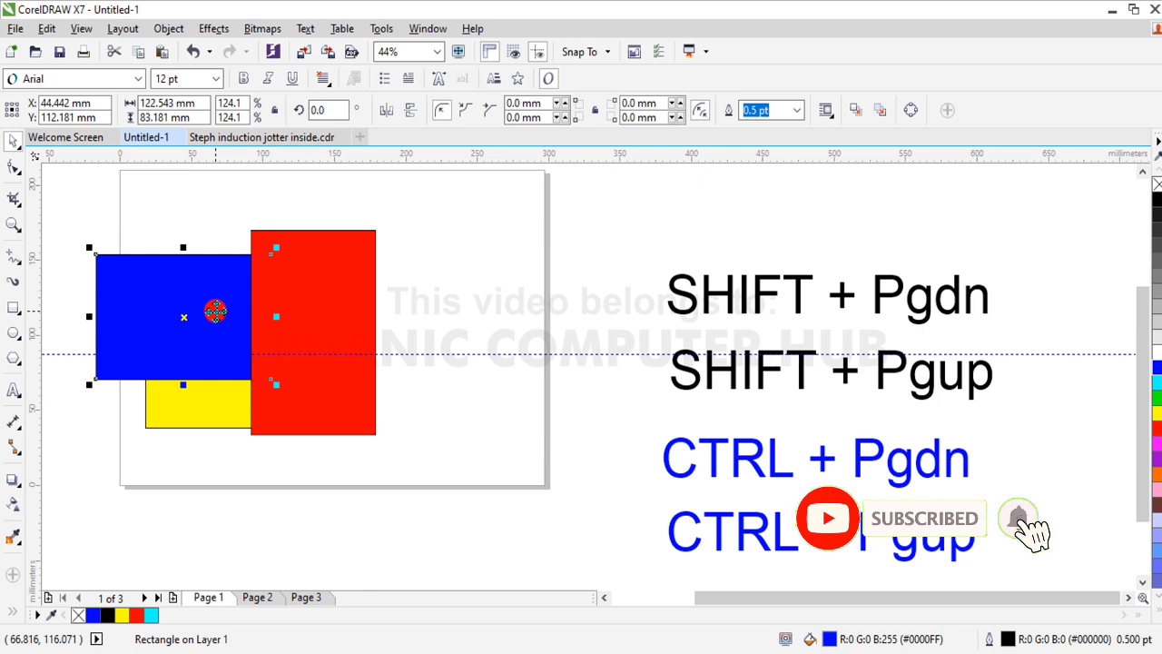
pyautogui.click(359, 341)
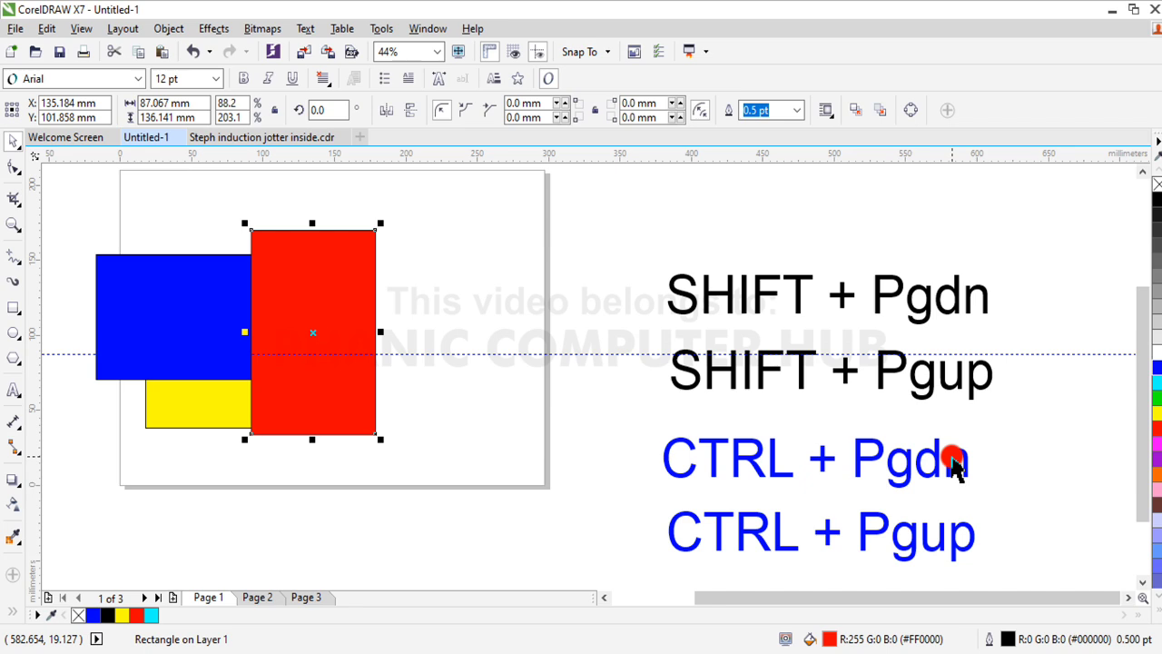
pyautogui.hotkey('ctrl', 'pagedown')
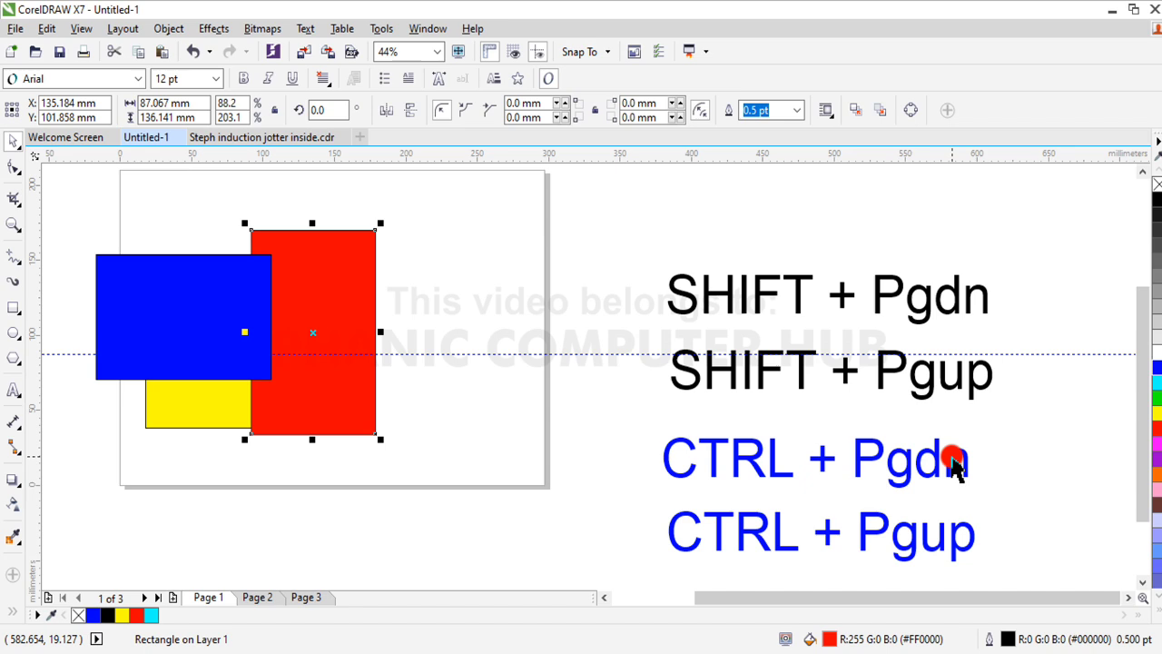
pyautogui.hotkey('ctrl', 'pagedown')
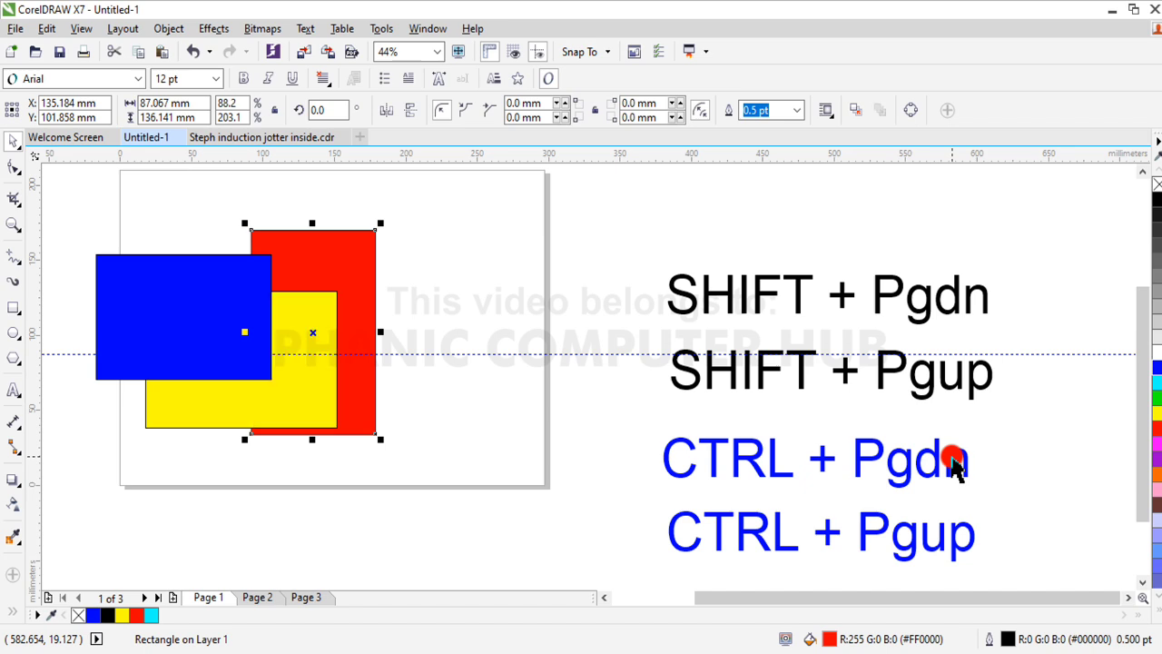
# Undo the last order change and move the red rectangle forward one level, in front of the blue one.
pyautogui.hotkey('ctrl', 'z')
pyautogui.hotkey('ctrl', 'pageup')
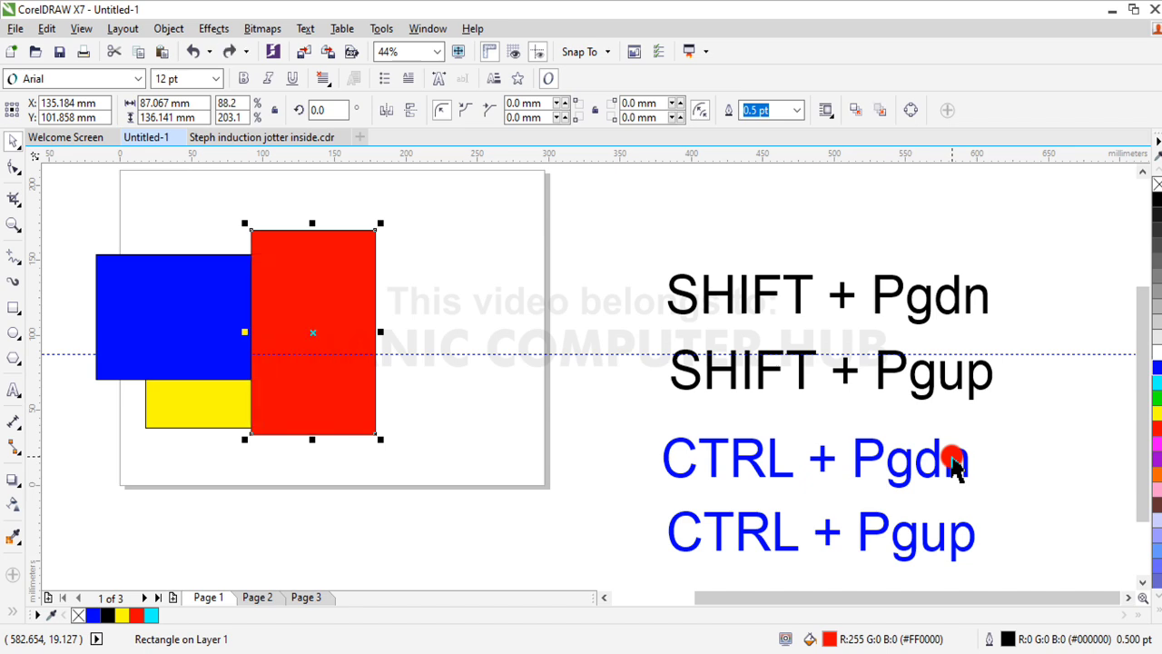
pyautogui.click(614, 252)
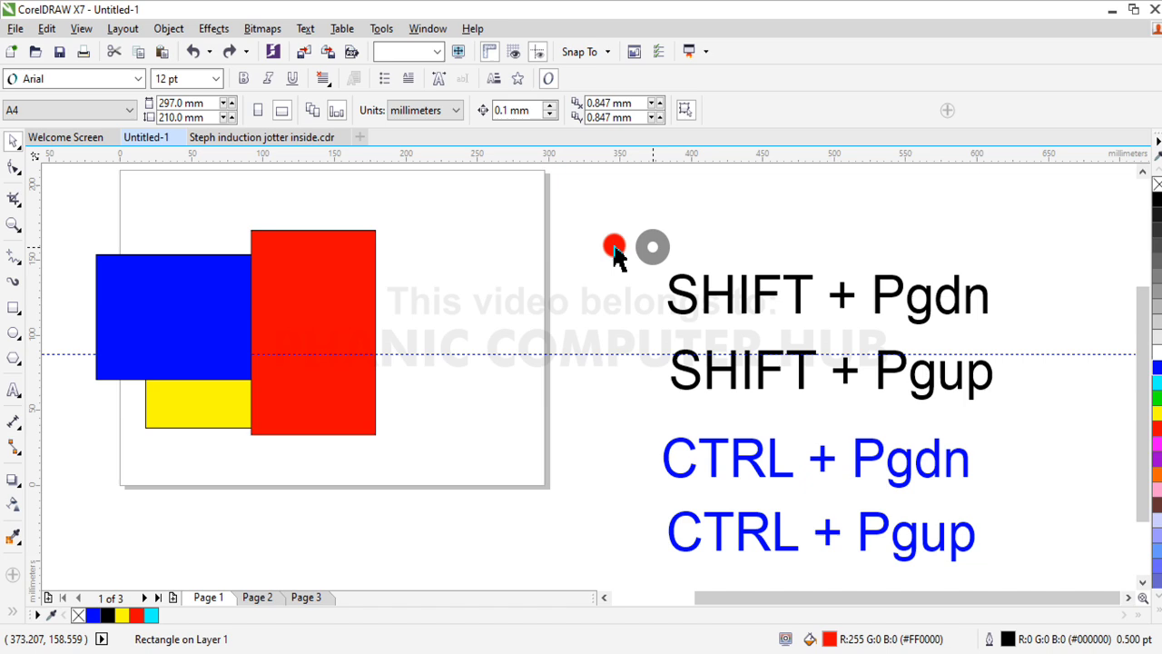
# Move the red rectangle back one level behind the blue one, and send it to the back of the layer.
pyautogui.click(314, 308)
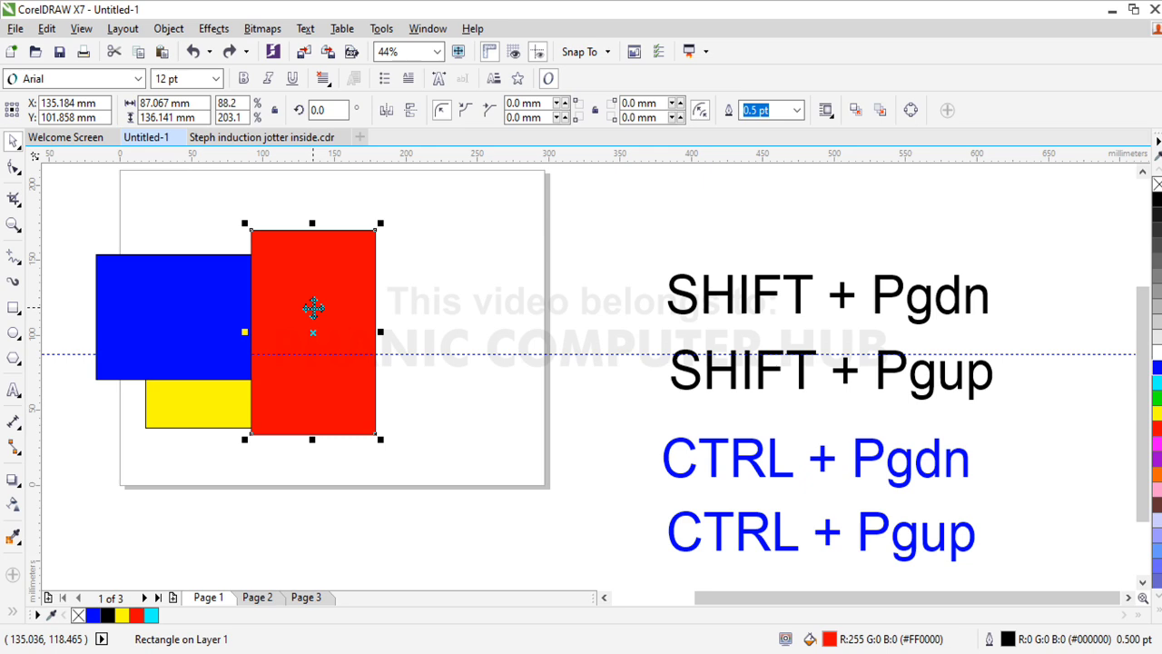
pyautogui.hotkey('ctrl', 'pagedown')
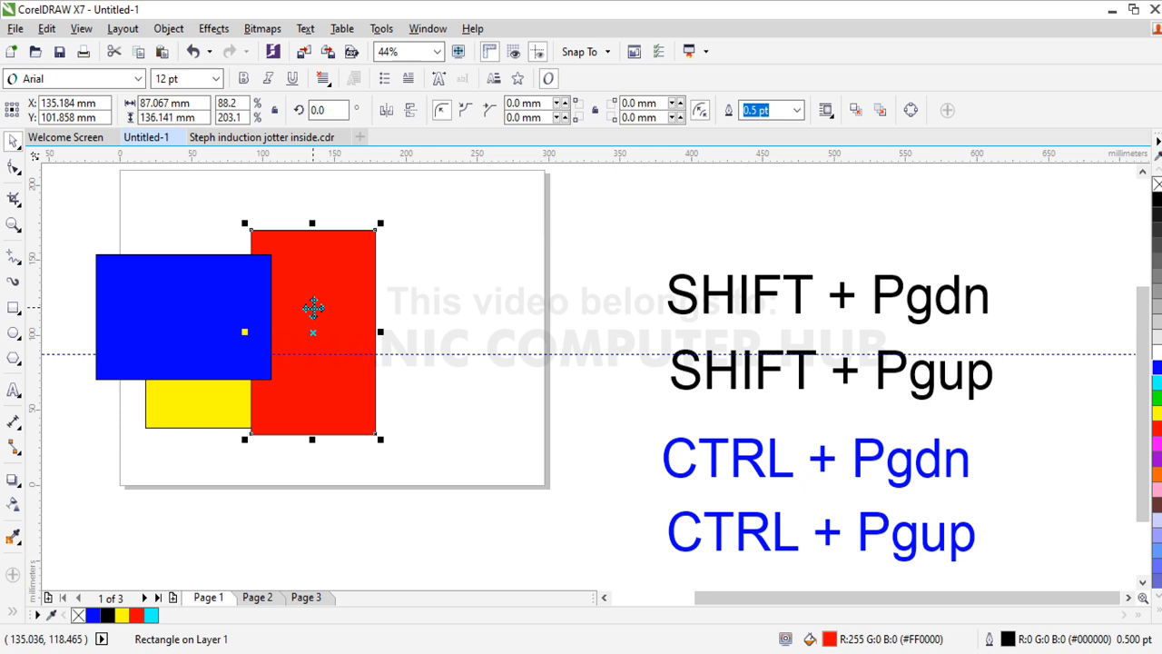
pyautogui.hotkey('shift', 'pagedown')
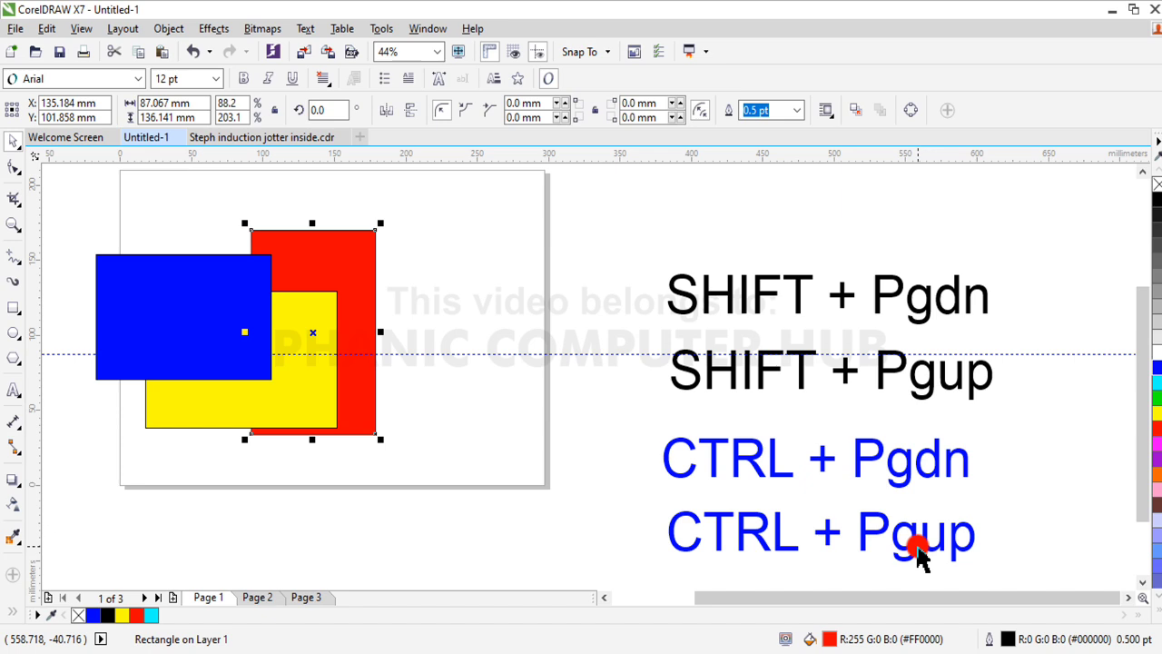
# Move the red rectangle forward one level at a time until it is in front of the yellow and blue rectangles.
pyautogui.hotkey('ctrl', 'pageup')
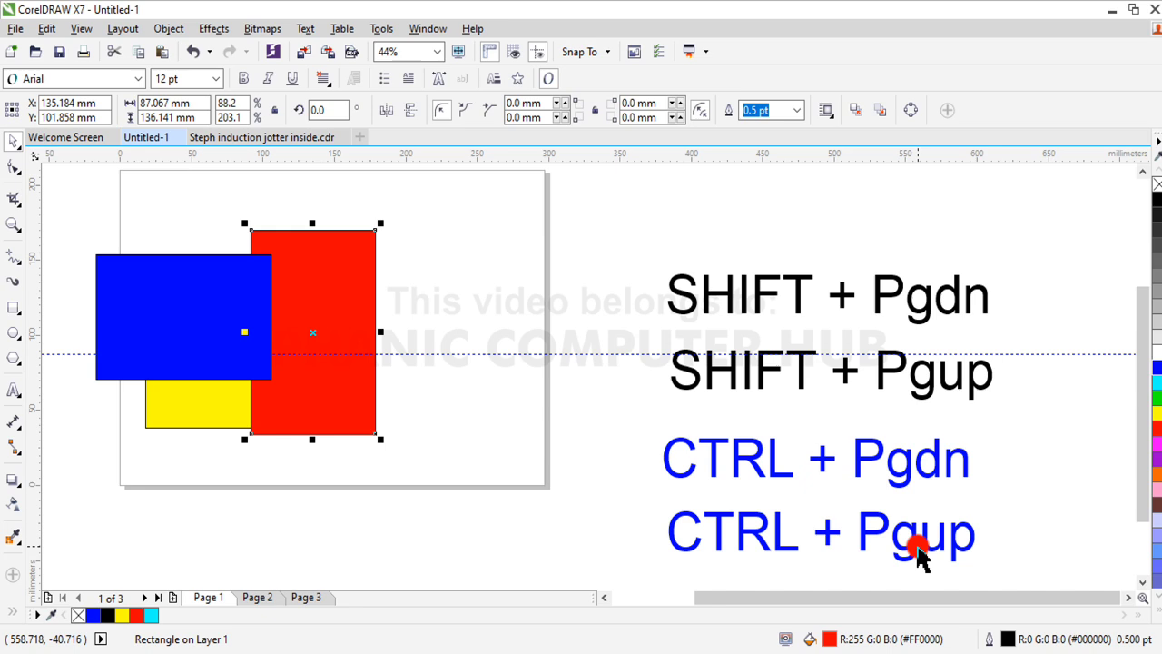
pyautogui.hotkey('ctrl', 'pageup')
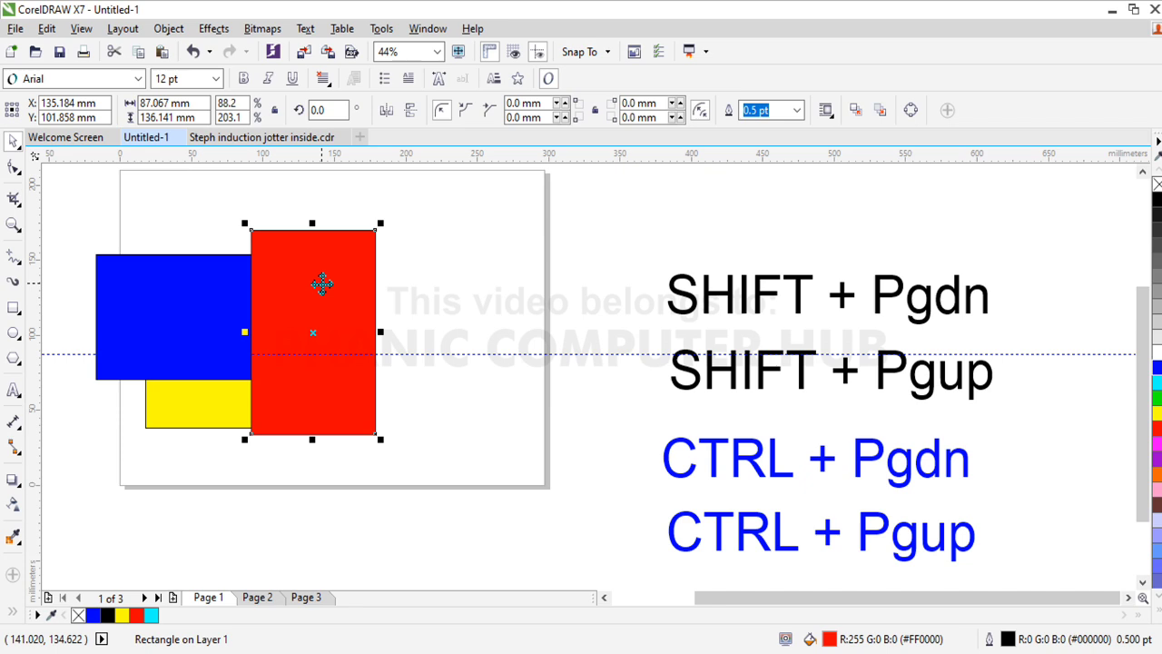
# Send the red rectangle to the back of the layer, and bring it to the front of the layer.
pyautogui.hotkey('shift', 'pagedown')
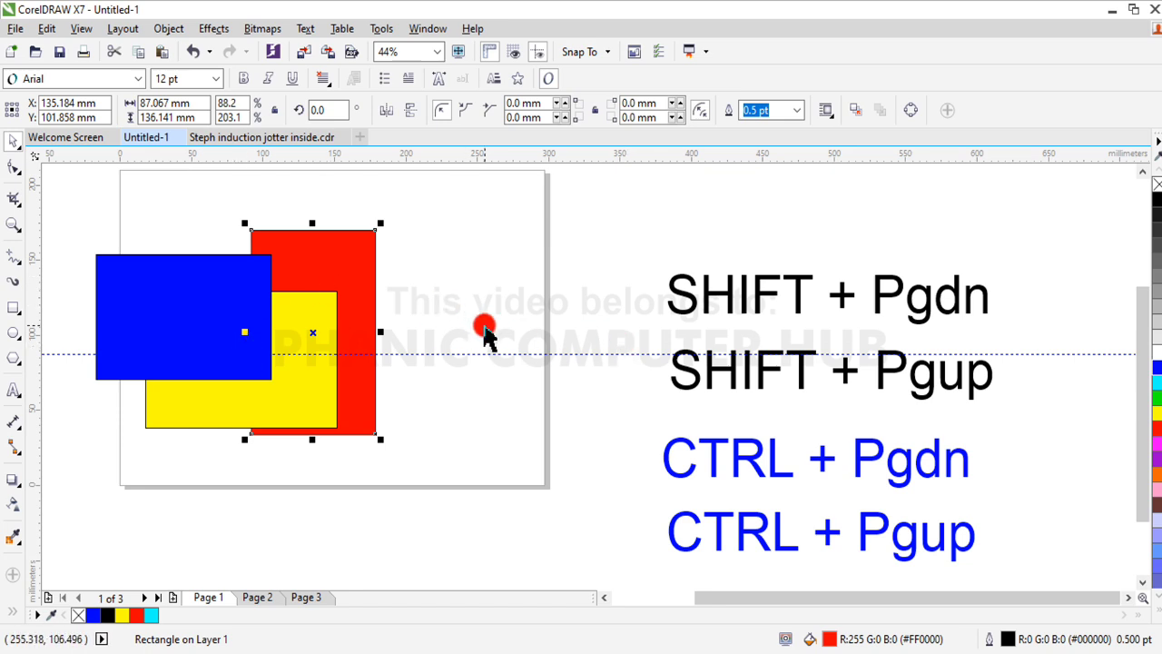
pyautogui.hotkey('shift', 'pageup')
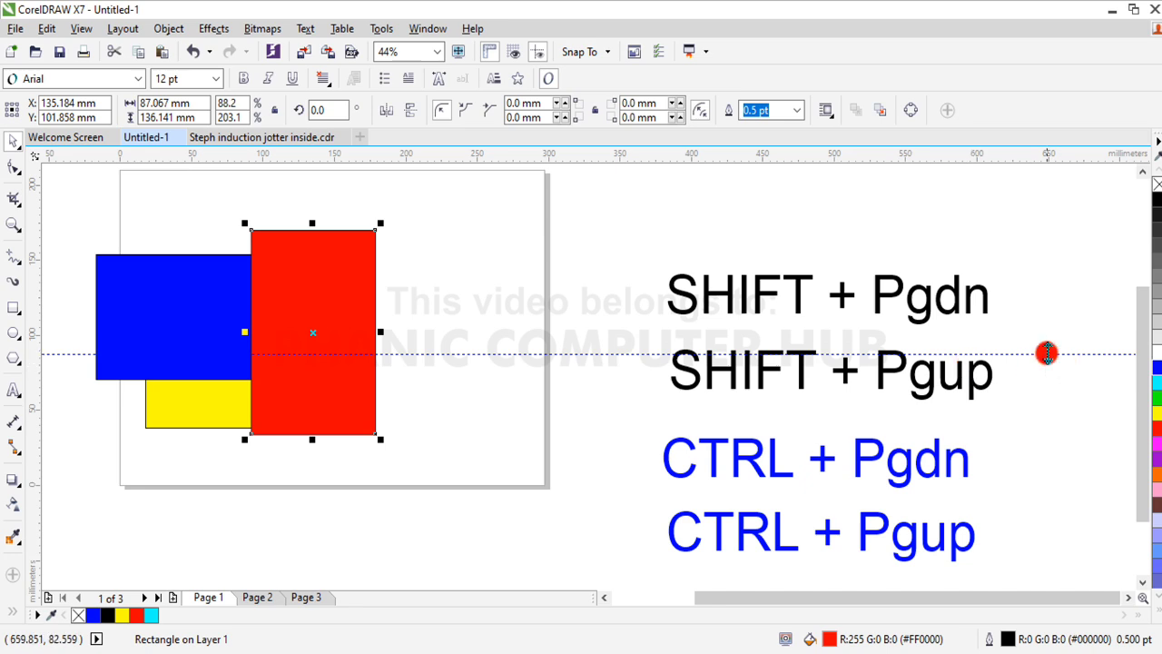
# Move the red rectangle clear of the blue and yellow ones and enlarge it to about 155 × 163 mm.
pyautogui.moveTo(344, 303); pyautogui.dragTo(479, 345)
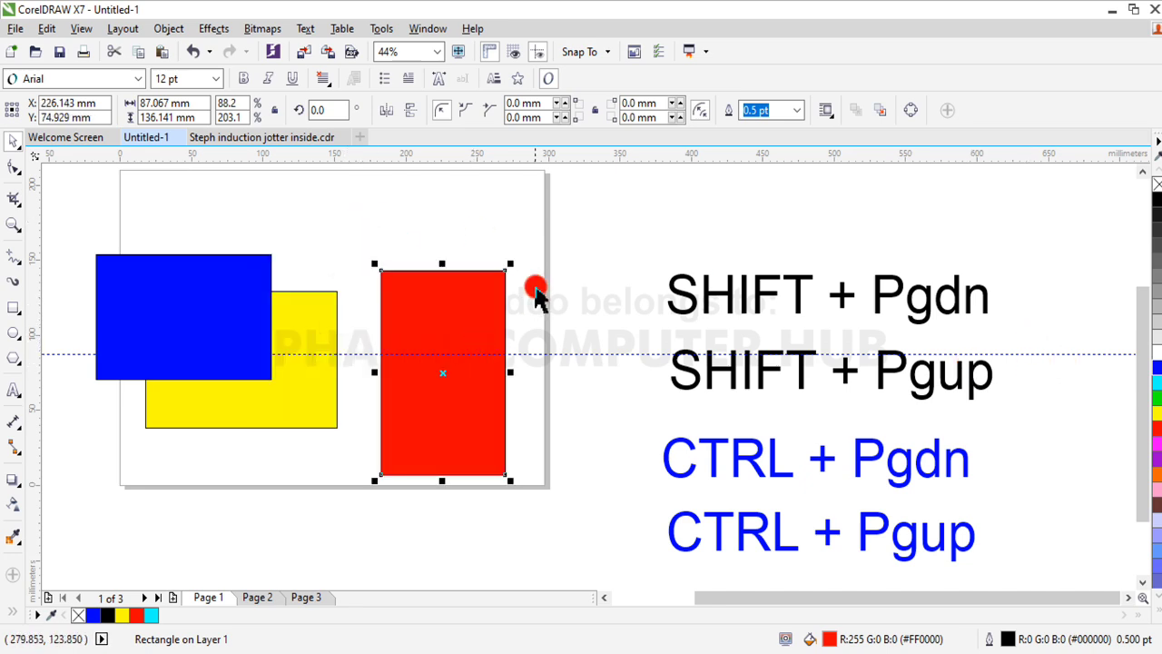
pyautogui.moveTo(508, 262); pyautogui.dragTo(610, 229)
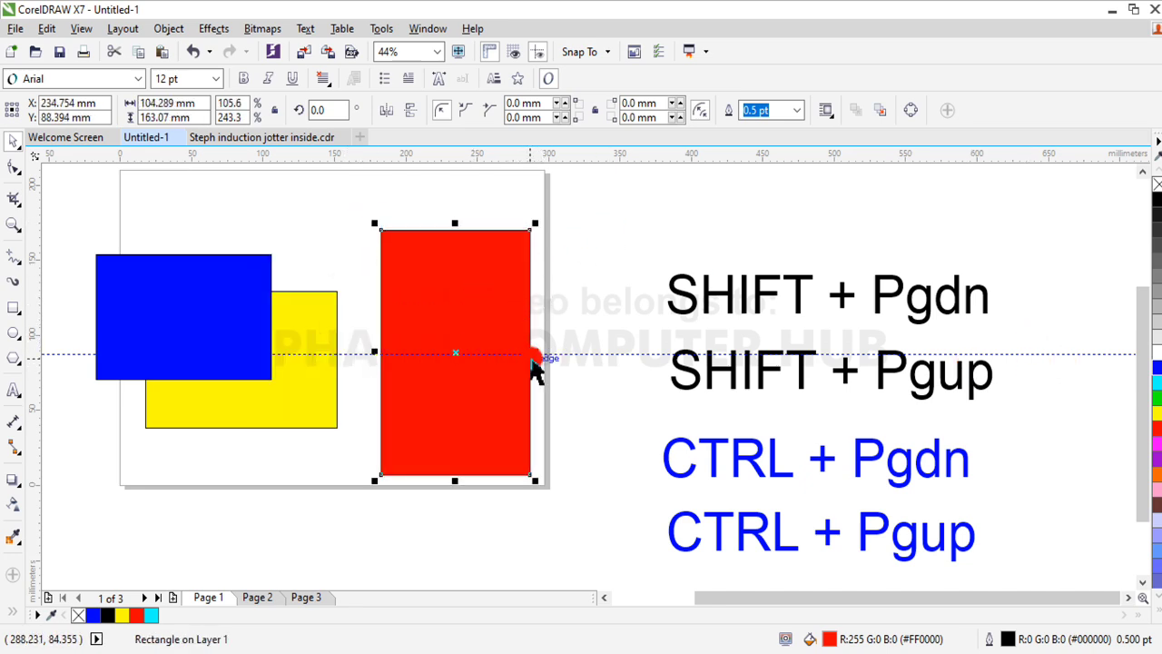
pyautogui.moveTo(534, 352); pyautogui.dragTo(606, 352)
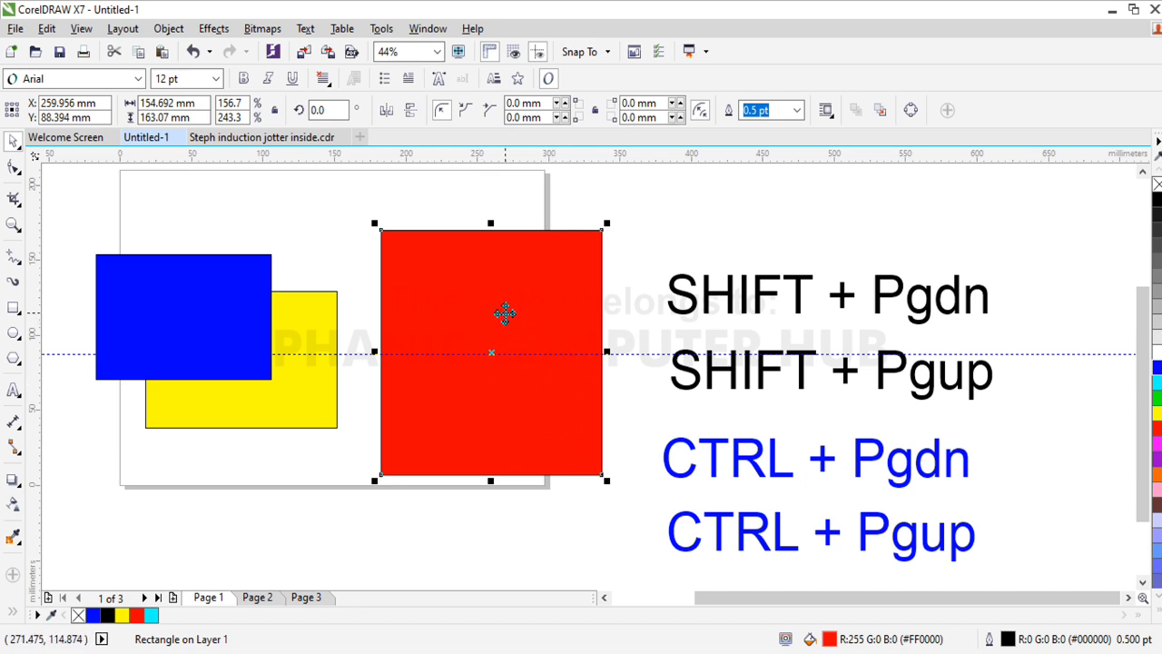
# Draw a green-filled rectangle about 144 × 54 mm and place it over the red rectangle's lower edge.
pyautogui.click(13, 389)
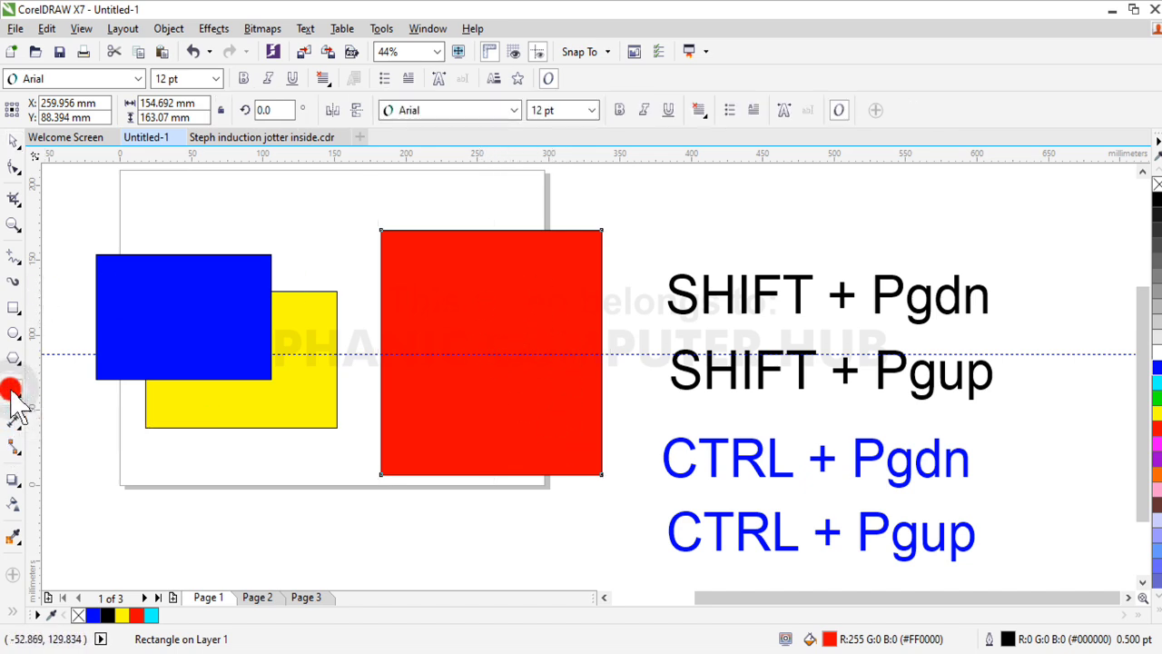
pyautogui.click(12, 141)
pyautogui.click(12, 308)
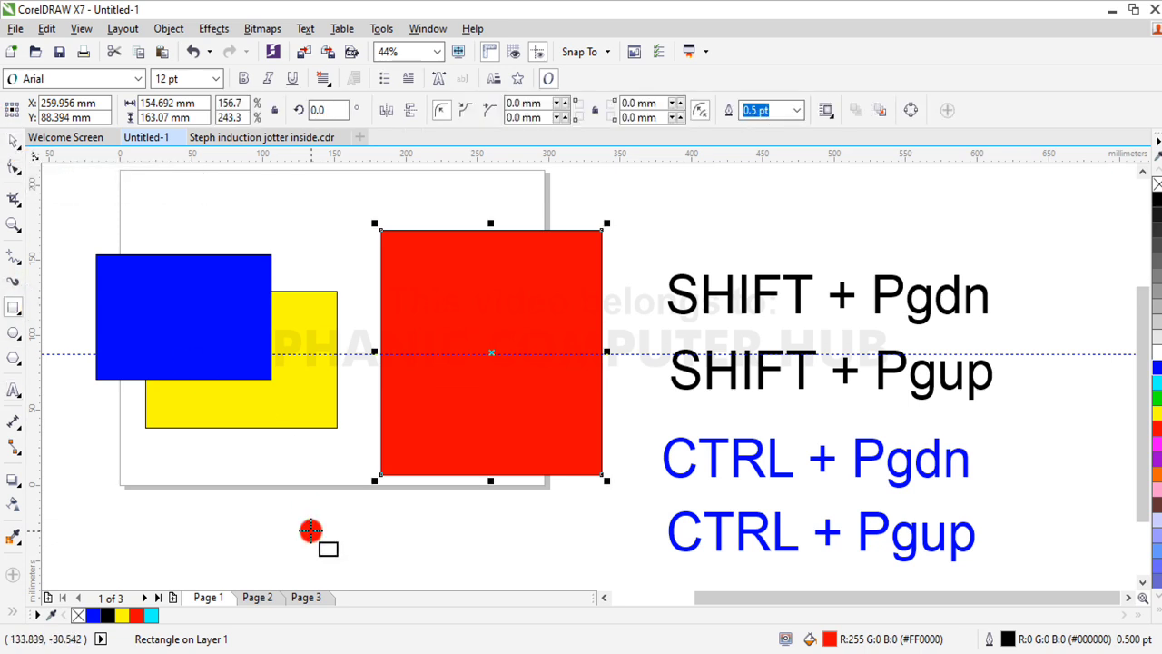
pyautogui.moveTo(269, 519); pyautogui.dragTo(473, 436)
pyautogui.click(19, 155)
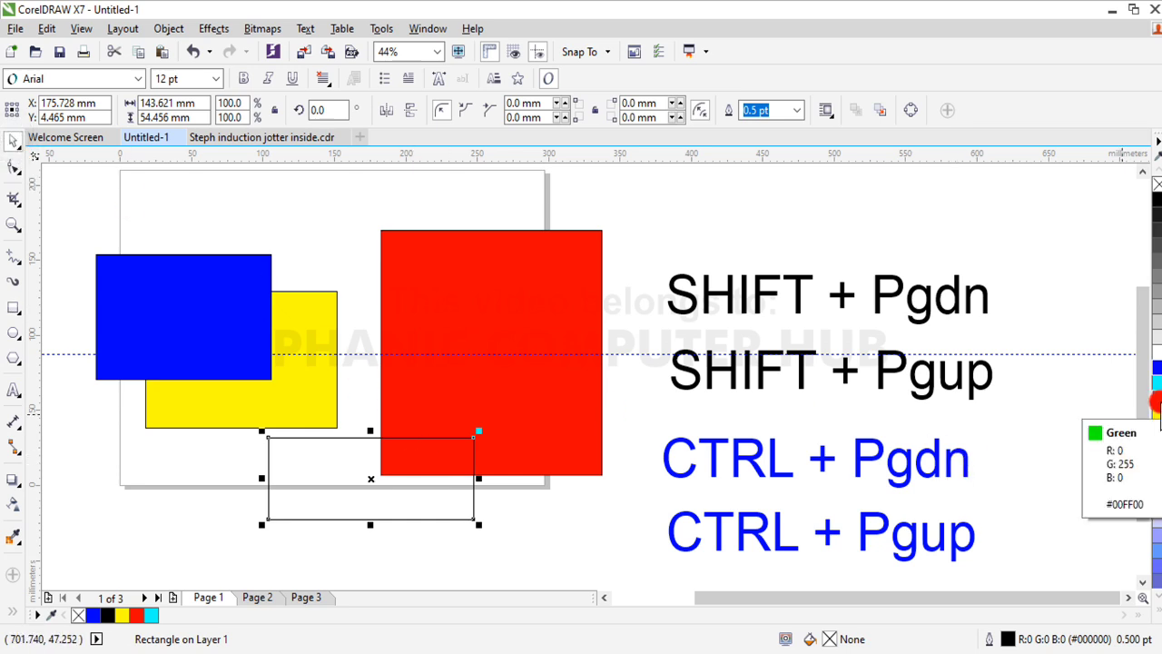
pyautogui.click(1156, 397)
pyautogui.moveTo(443, 470); pyautogui.dragTo(495, 469)
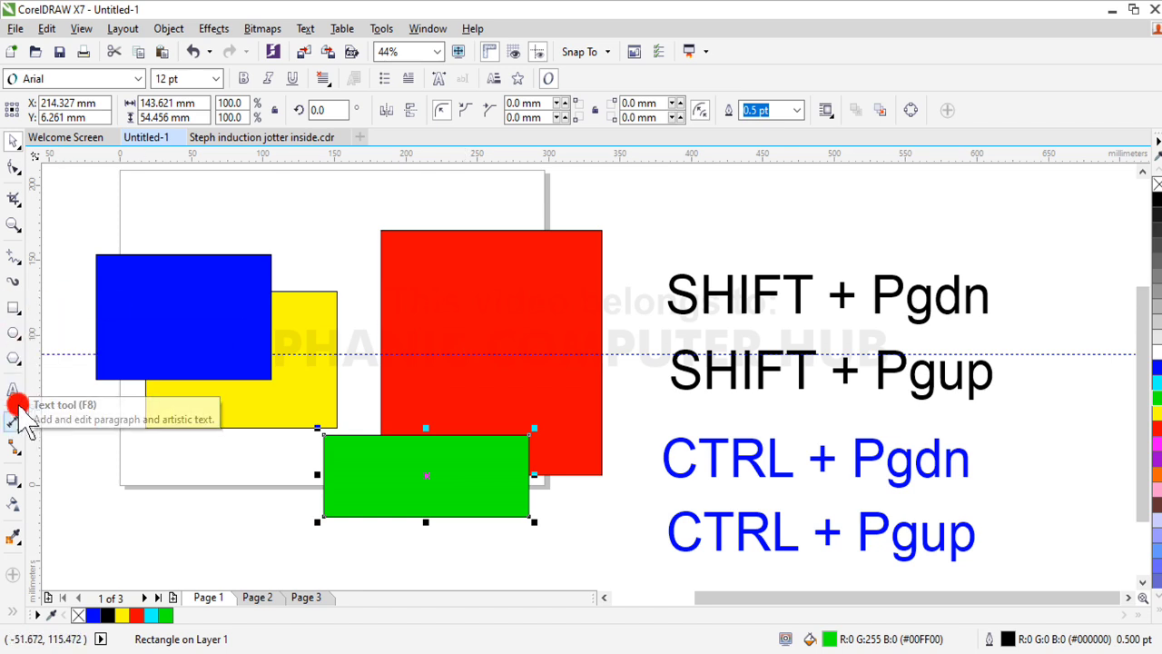
# Draw a magenta-filled rectangle about 61 × 75 mm and place it over the left end of the green rectangle.
pyautogui.click(14, 308)
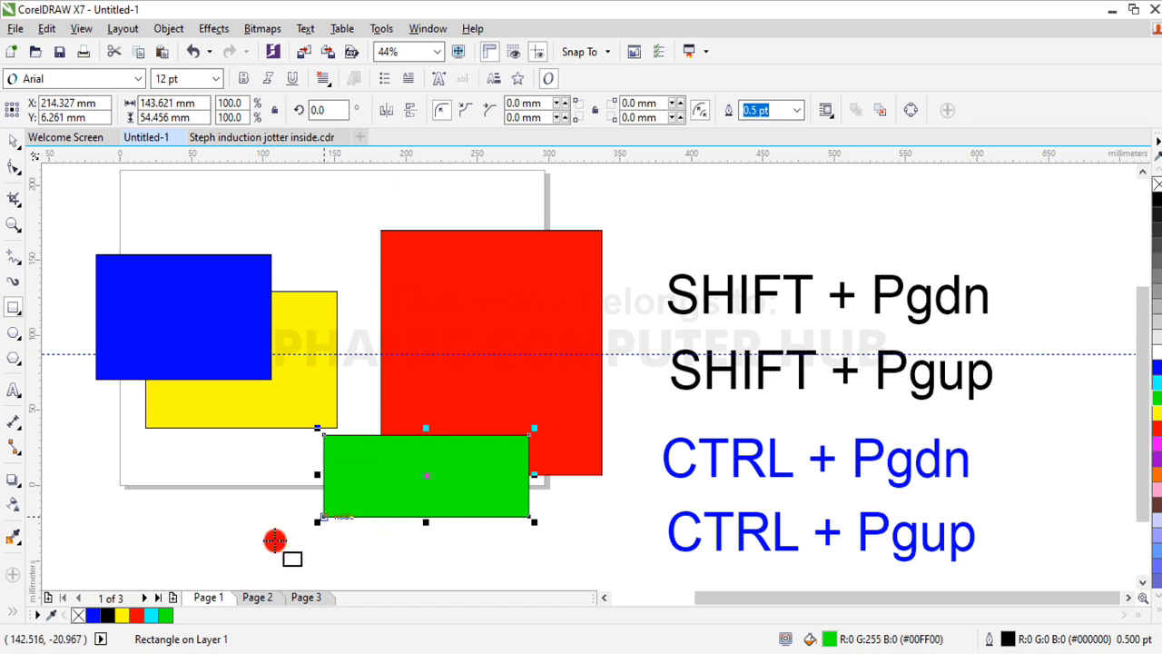
pyautogui.moveTo(216, 564); pyautogui.dragTo(305, 450)
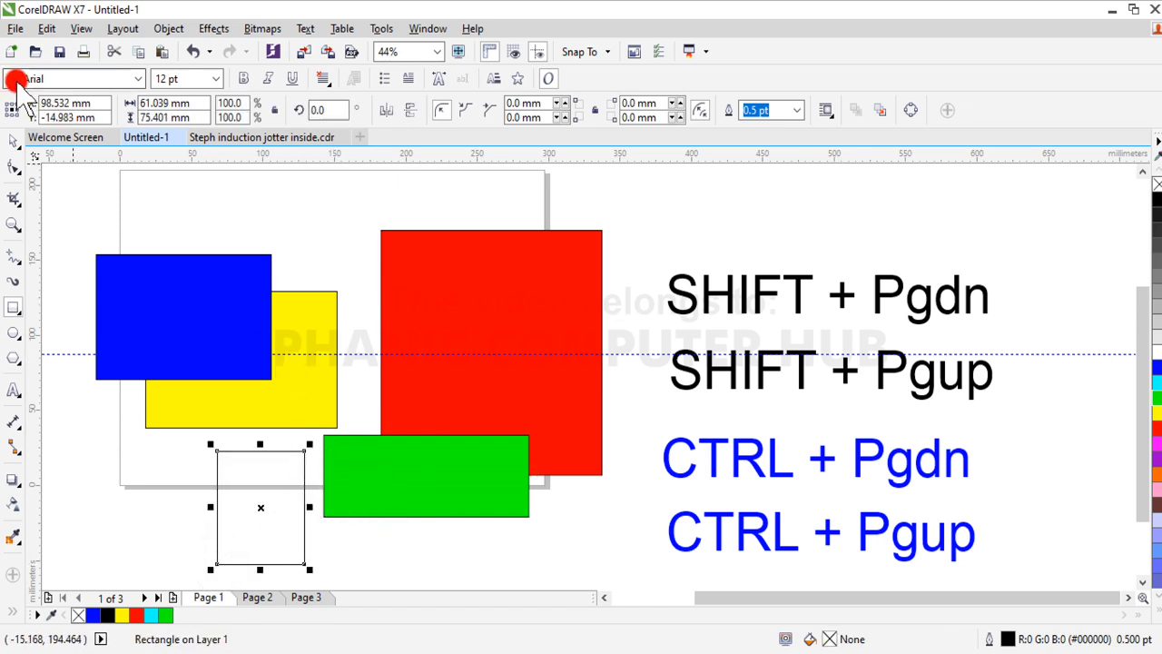
pyautogui.click(13, 140)
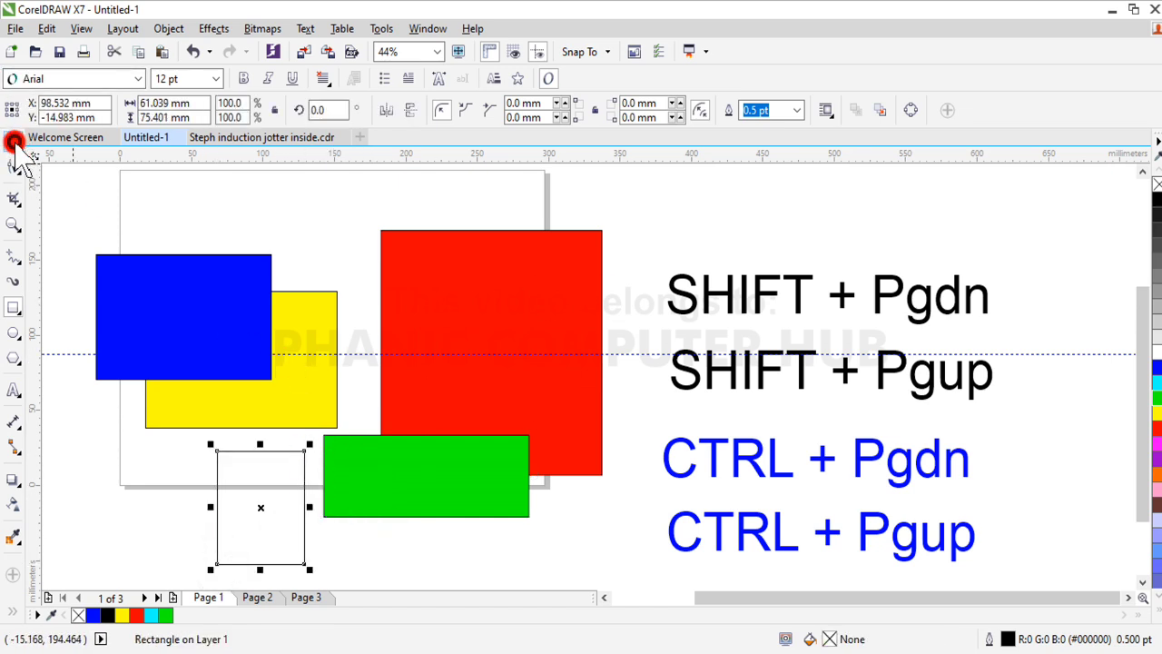
pyautogui.click(1155, 443)
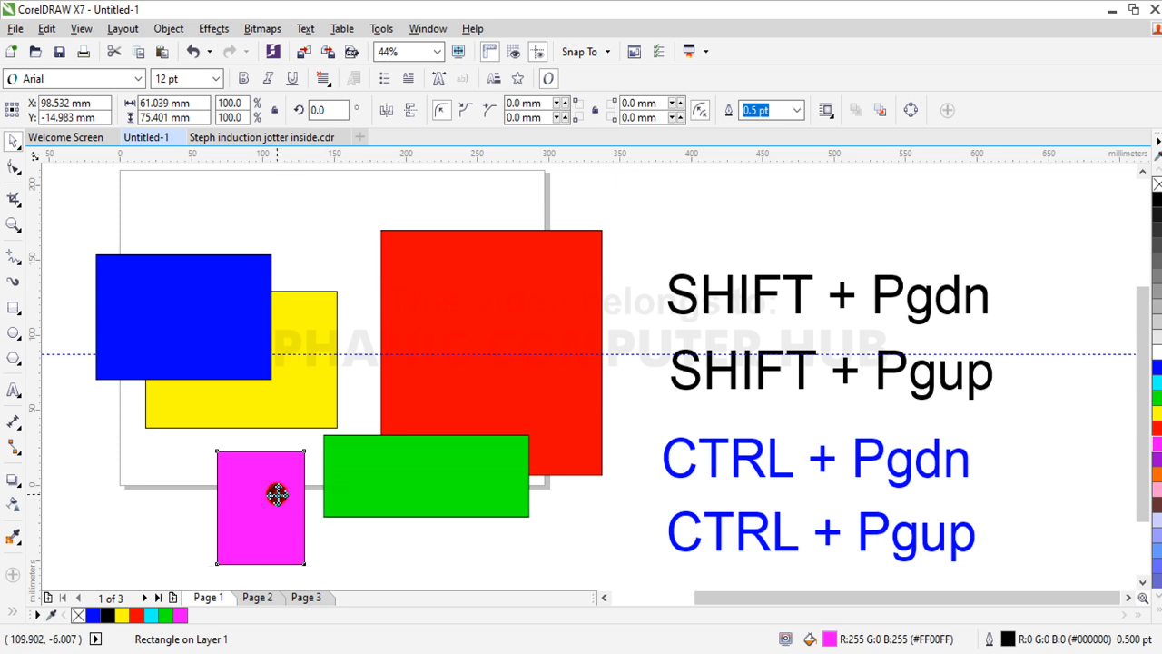
pyautogui.moveTo(280, 490); pyautogui.dragTo(372, 482)
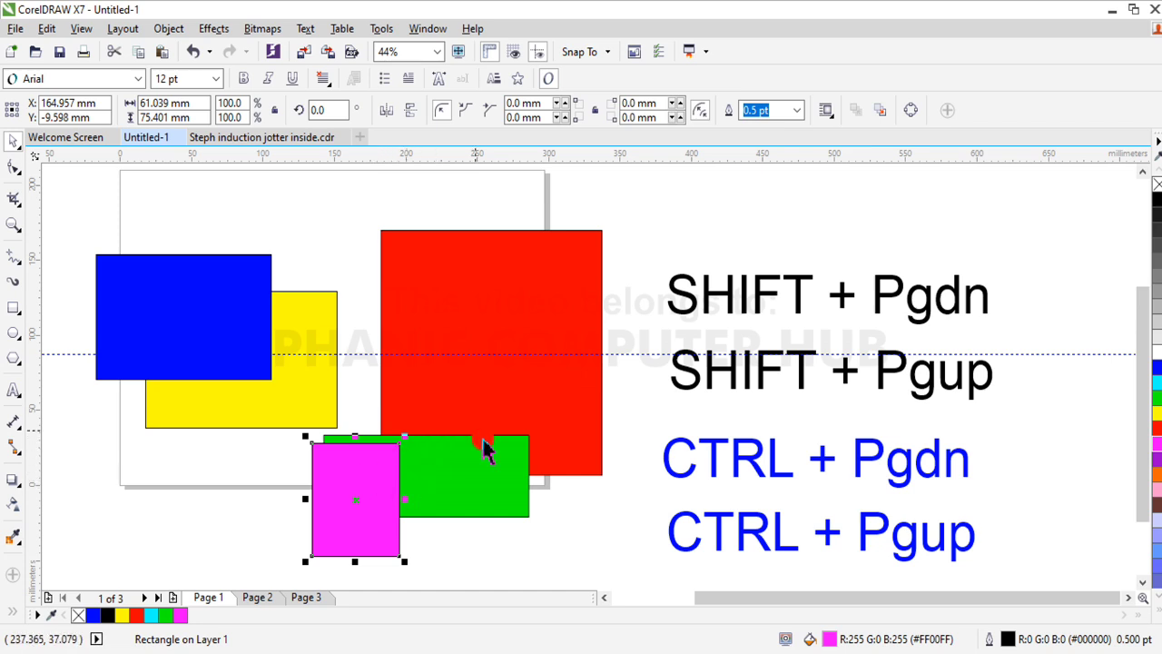
# Add the artistic text "phanic computer hub" below the page, beside the magenta rectangle.
pyautogui.click(441, 277)
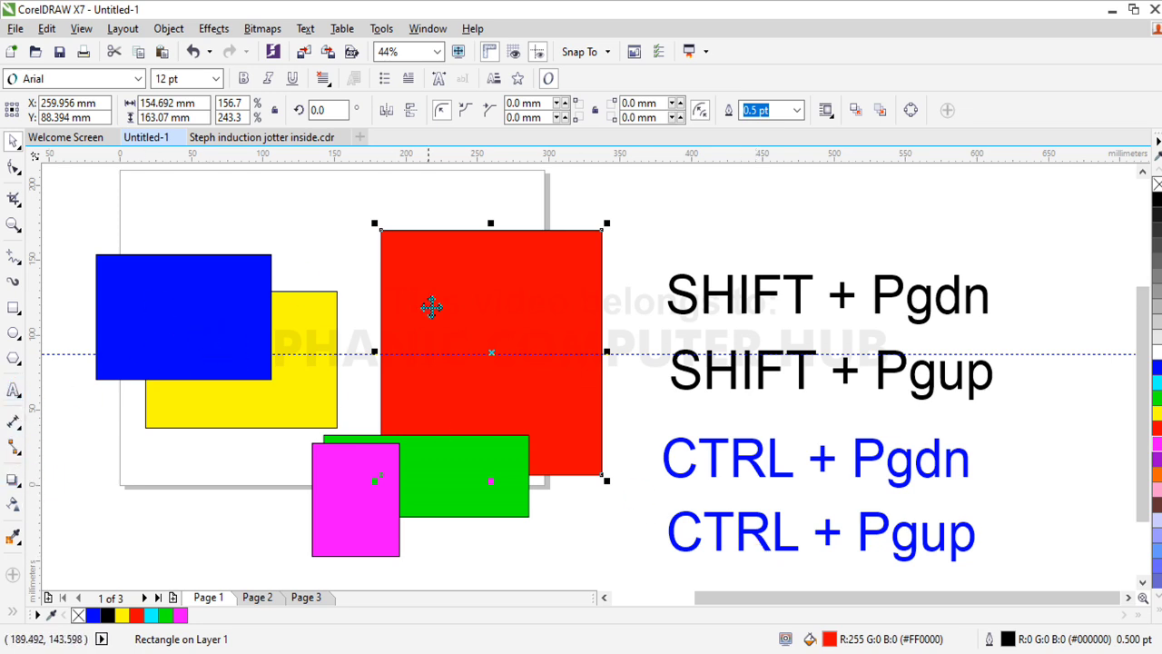
pyautogui.click(14, 391)
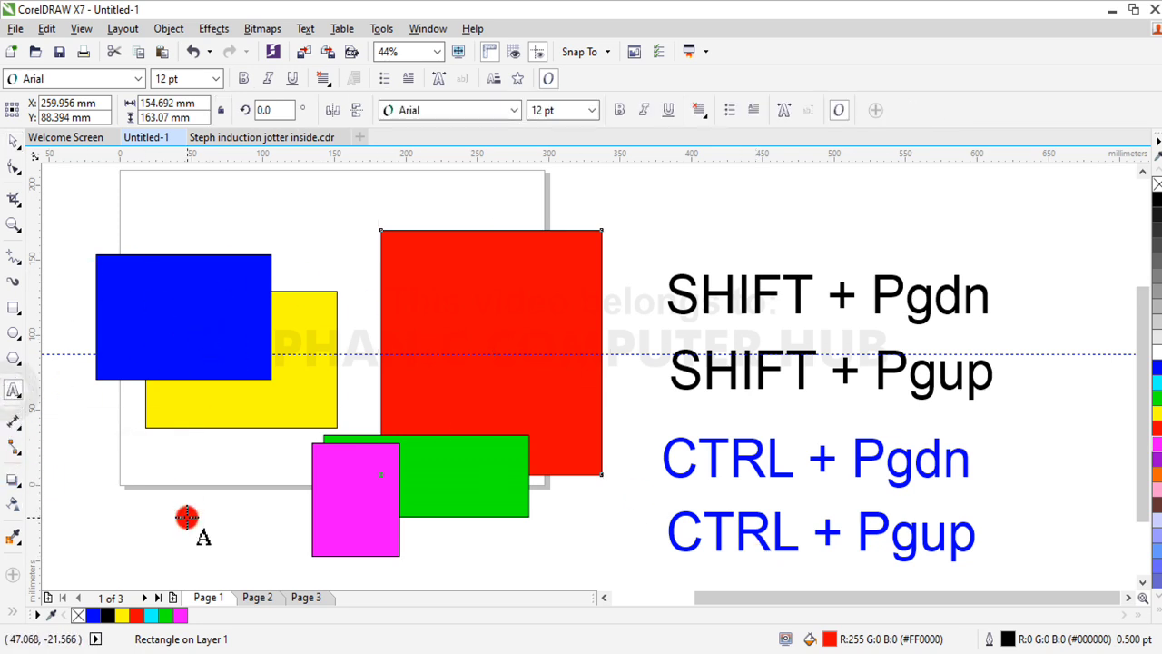
pyautogui.click(177, 522)
pyautogui.write('anic')
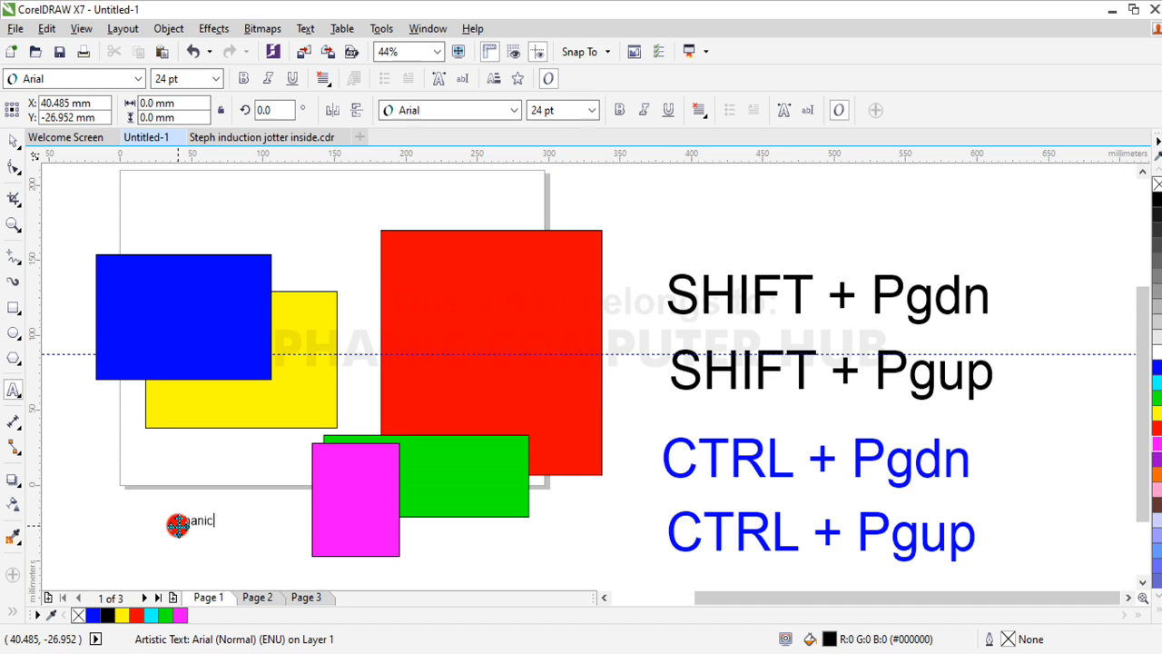
pyautogui.write(' comput')
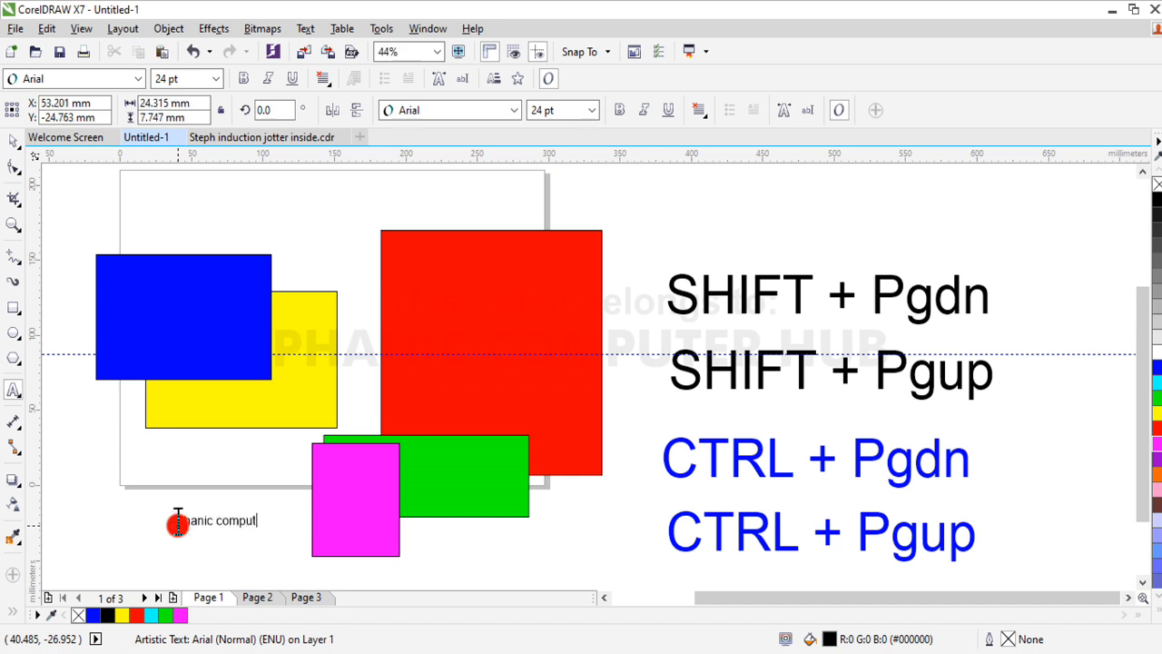
pyautogui.write('er hub')
pyautogui.click(14, 143)
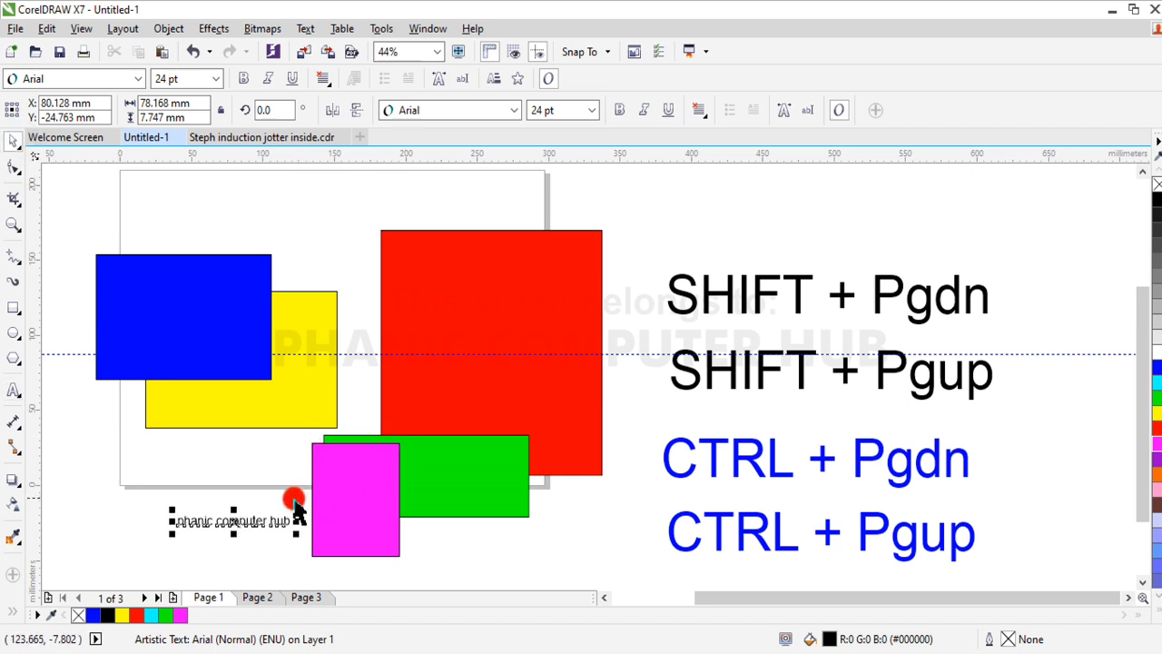
# Enlarge the "phanic computer hub" text to about 56 pt and move it above the red rectangle near the page's upper edge.
pyautogui.moveTo(295, 510); pyautogui.dragTo(446, 427)
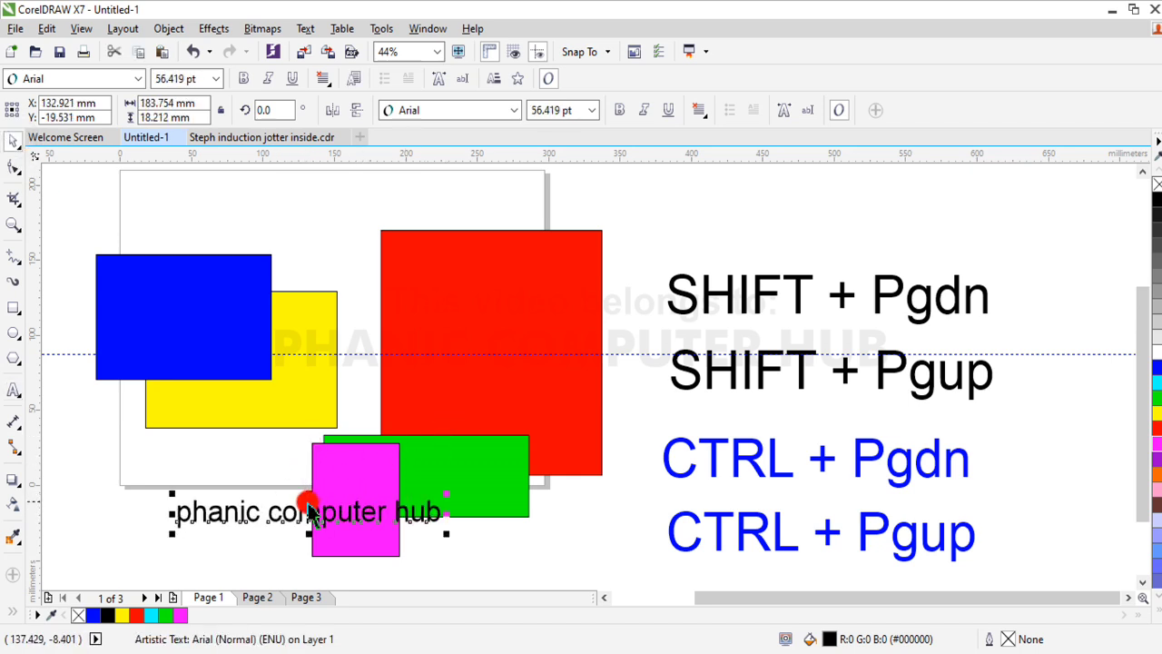
pyautogui.moveTo(309, 513); pyautogui.dragTo(376, 207)
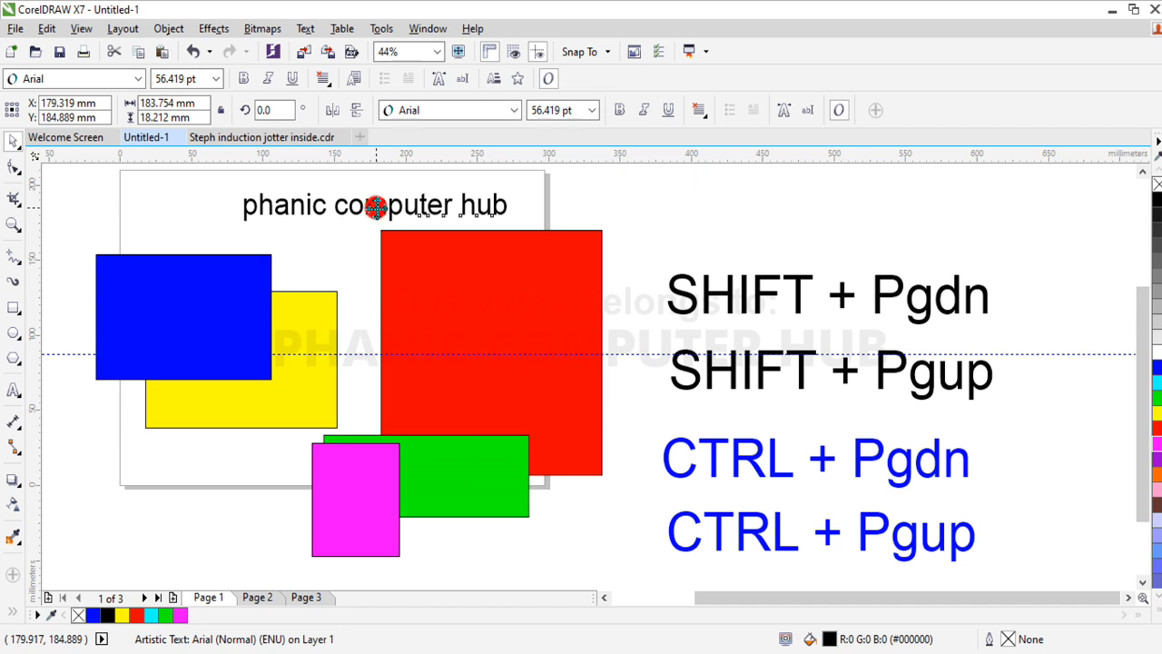
pyautogui.click(612, 200)
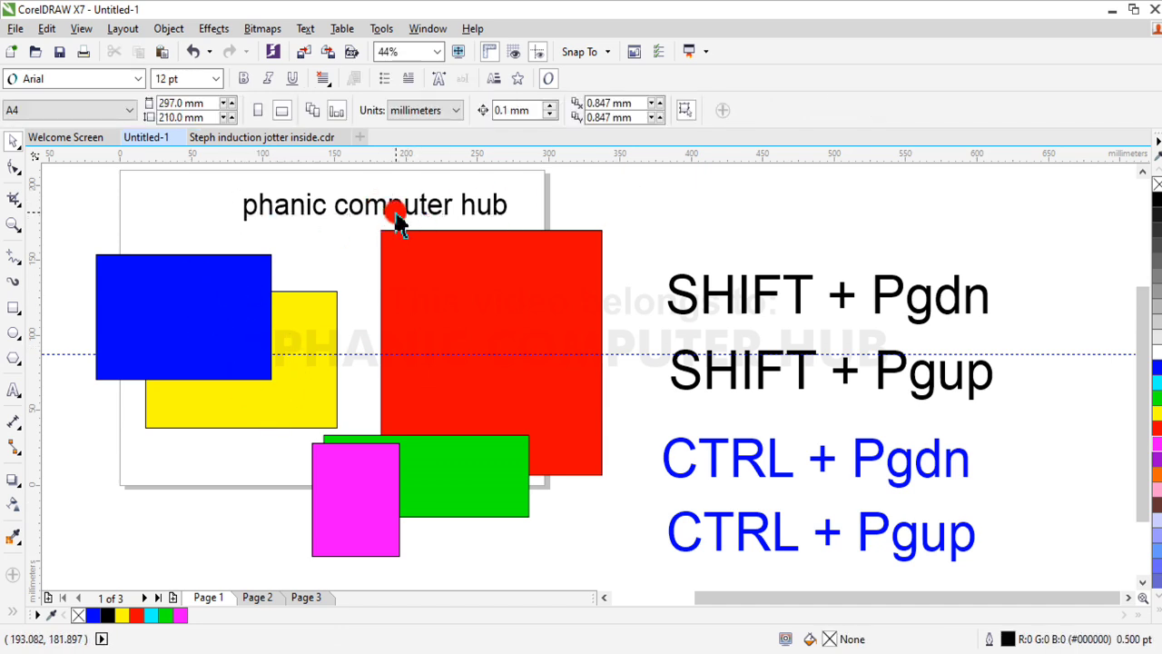
pyautogui.click(400, 208)
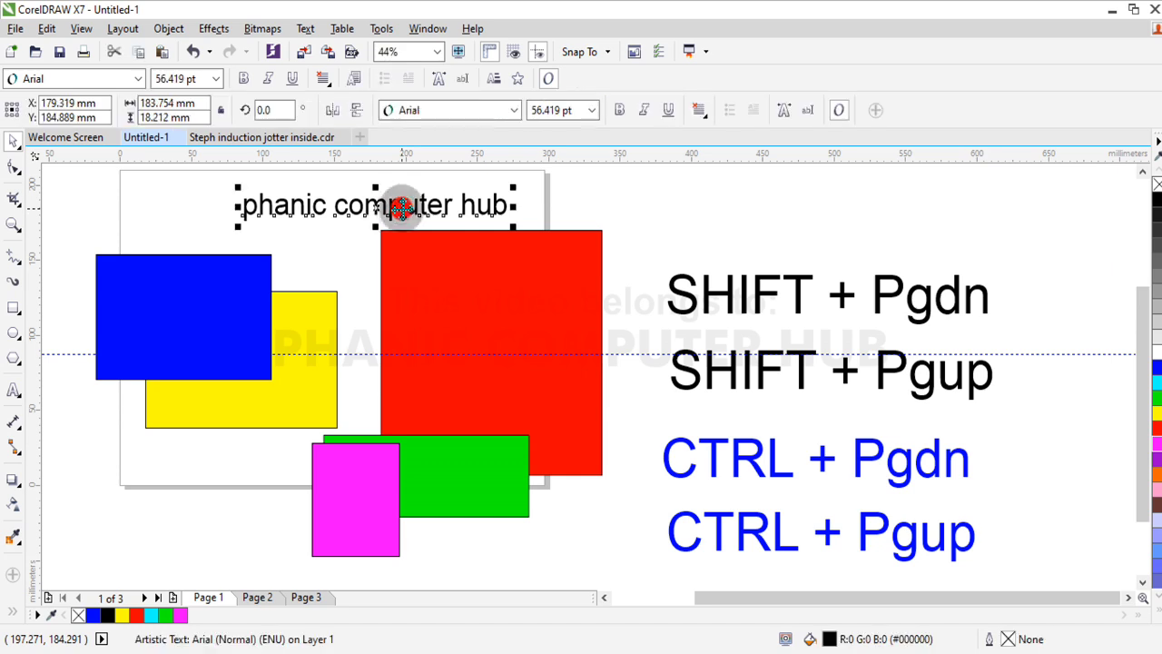
pyautogui.moveTo(400, 207)
pyautogui.mouseDown()
pyautogui.moveTo(431, 208)
pyautogui.moveTo(422, 202)
pyautogui.mouseUp()
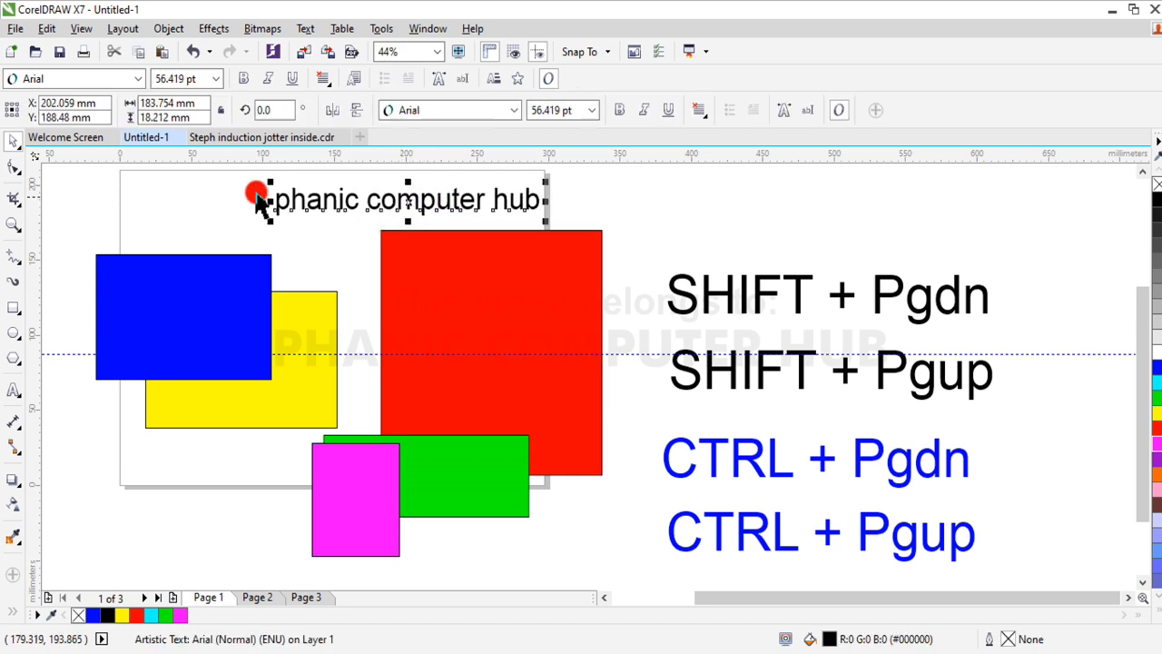
# Draw a rectangle about 242 × 31 mm around the "phanic computer hub" text, shift it slightly right, and fill it blue.
pyautogui.click(13, 306)
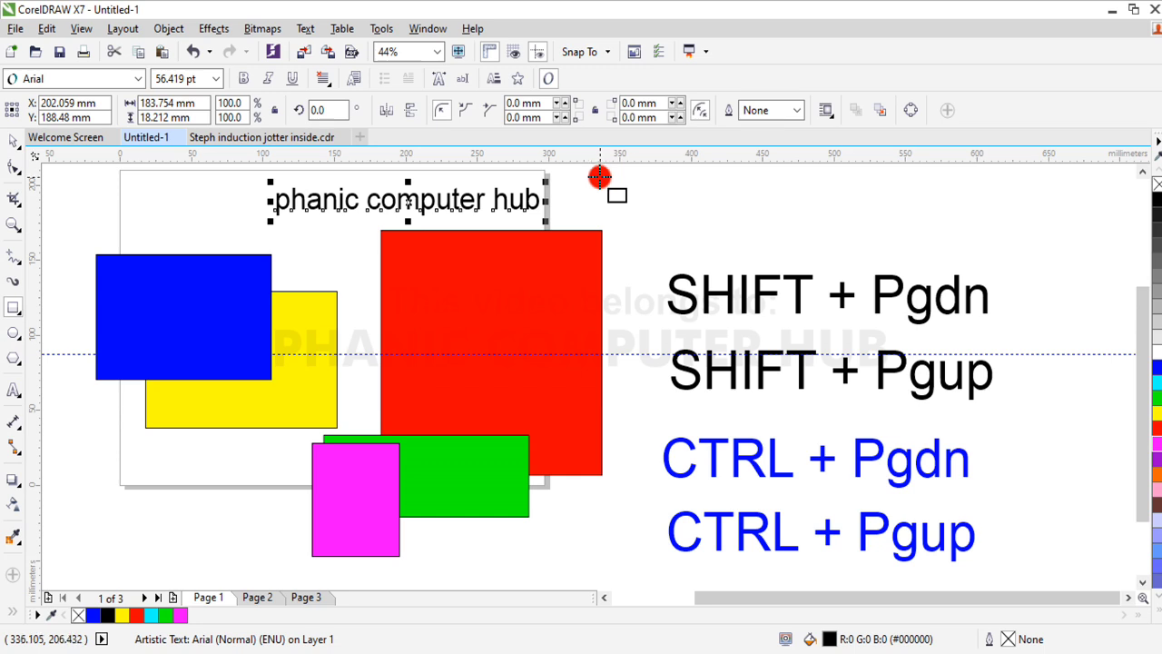
pyautogui.moveTo(599, 177); pyautogui.dragTo(254, 220)
pyautogui.click(13, 140)
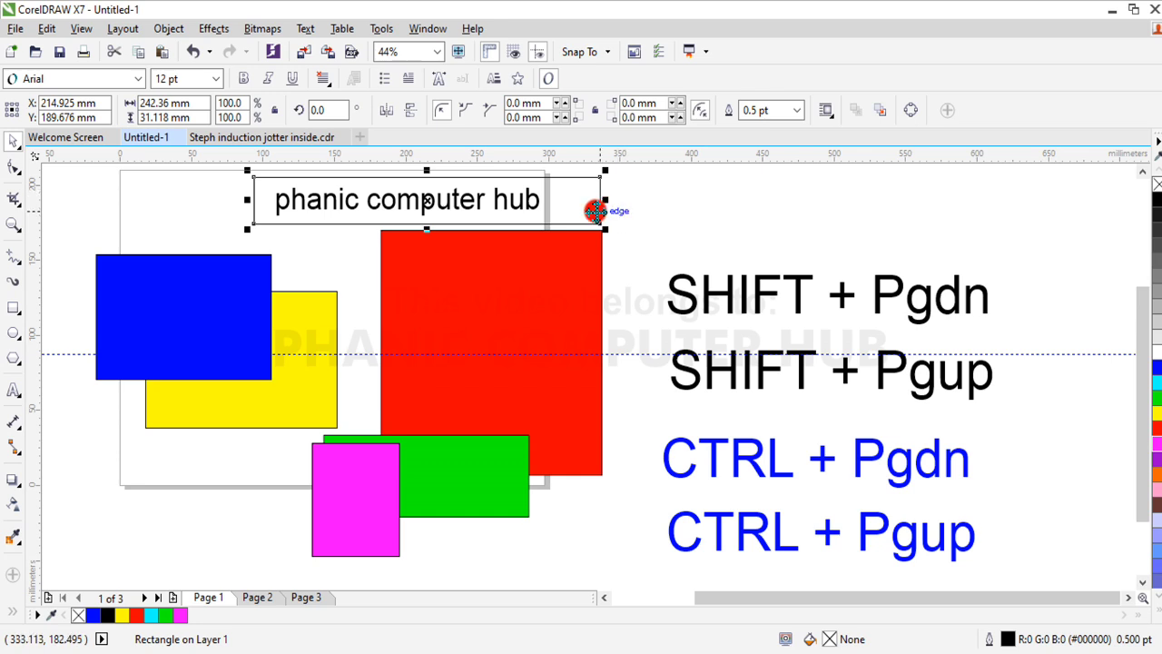
pyautogui.moveTo(594, 211); pyautogui.dragTo(641, 205)
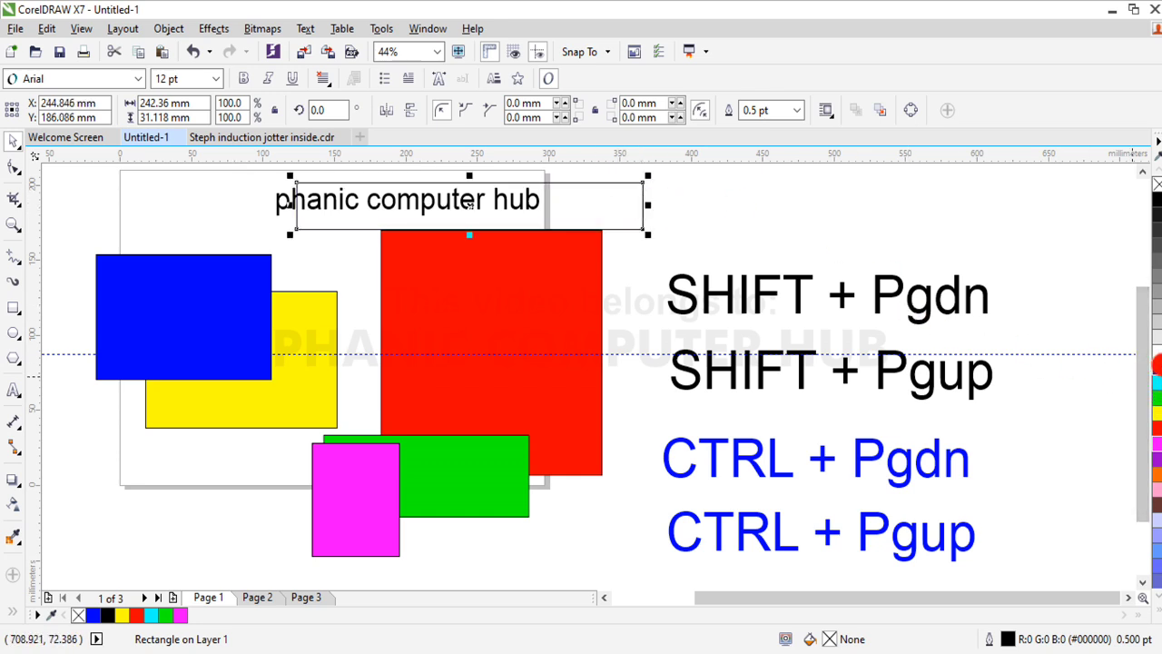
pyautogui.click(1154, 365)
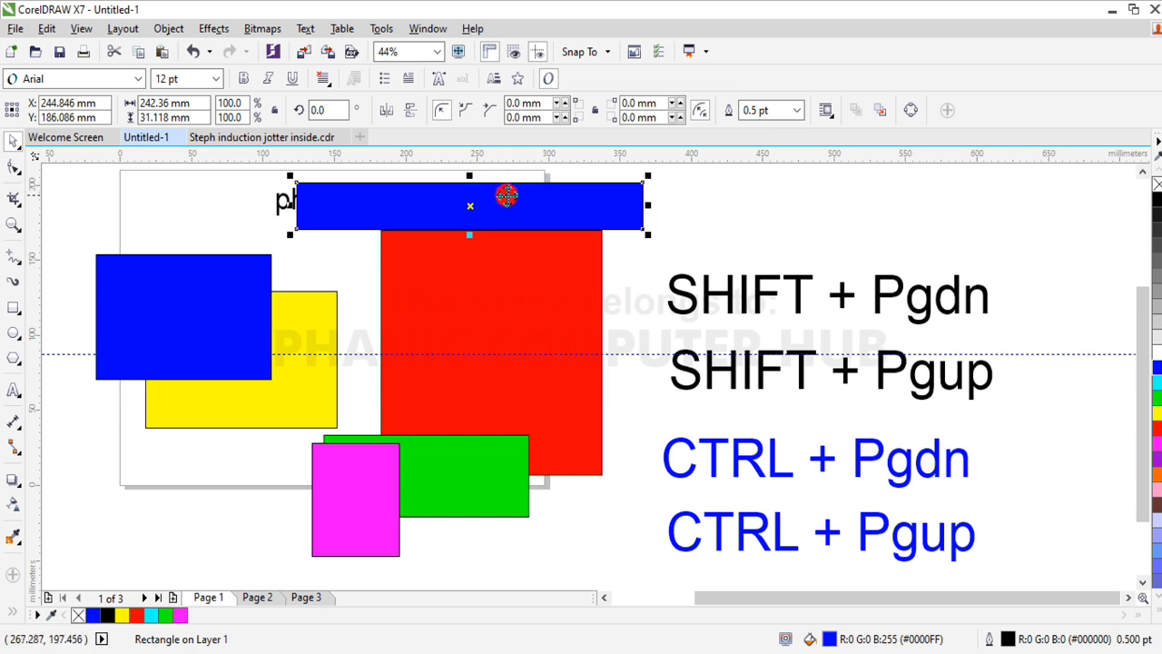
# Reposition the blue bar so it partly overlaps the "phanic computer hub" text, and send it to the back of the layer.
pyautogui.moveTo(515, 209)
pyautogui.mouseDown()
pyautogui.moveTo(506, 201)
pyautogui.moveTo(495, 230)
pyautogui.moveTo(502, 210)
pyautogui.mouseUp()
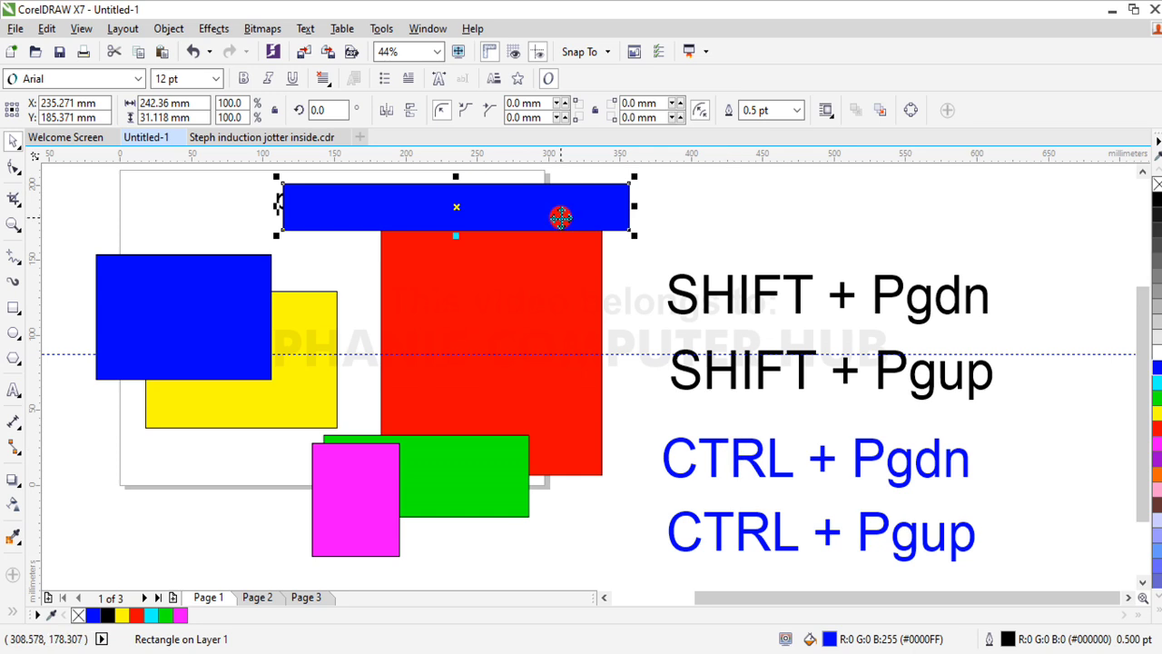
pyautogui.moveTo(557, 215); pyautogui.dragTo(561, 255)
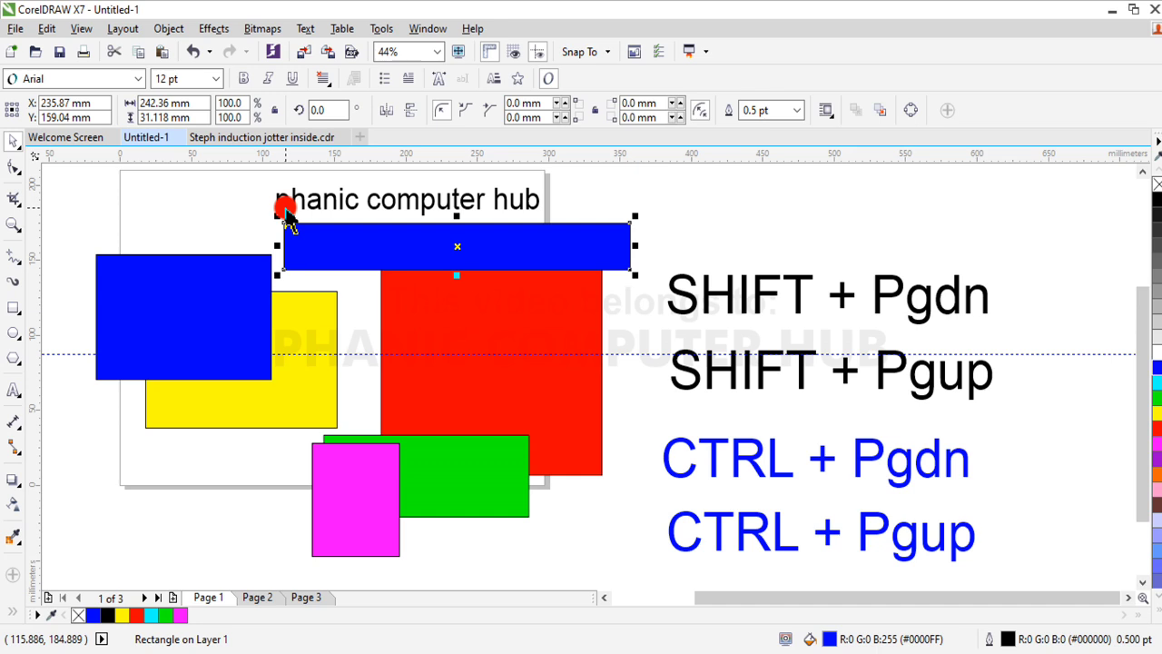
pyautogui.moveTo(499, 246); pyautogui.dragTo(499, 223)
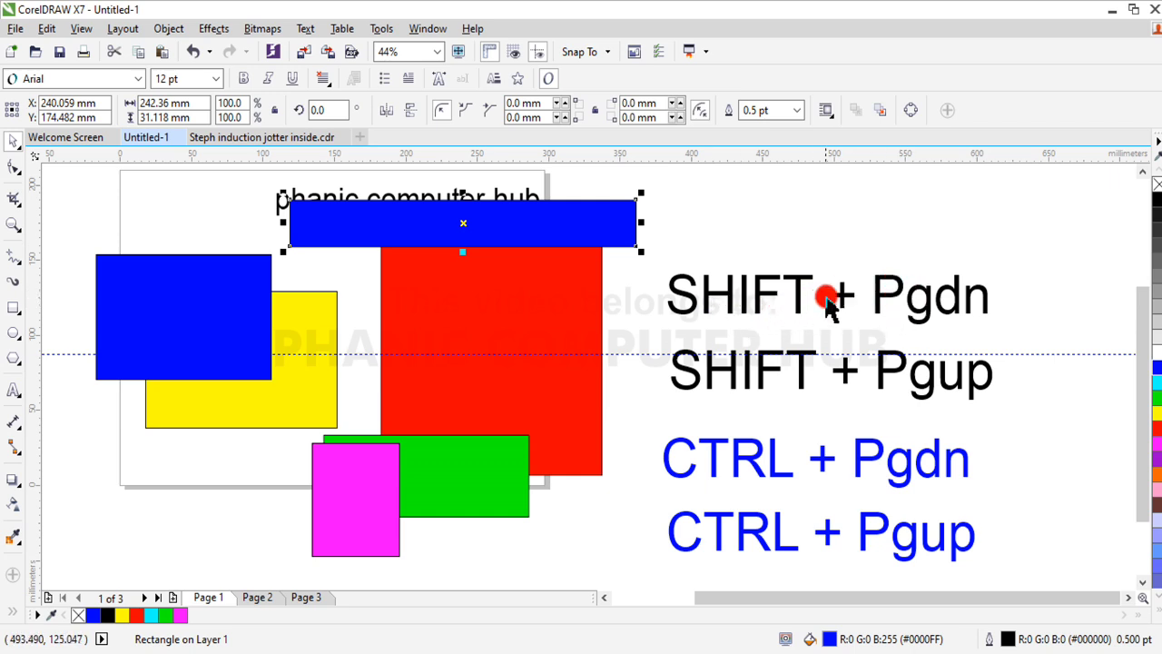
pyautogui.moveTo(552, 224); pyautogui.dragTo(572, 214)
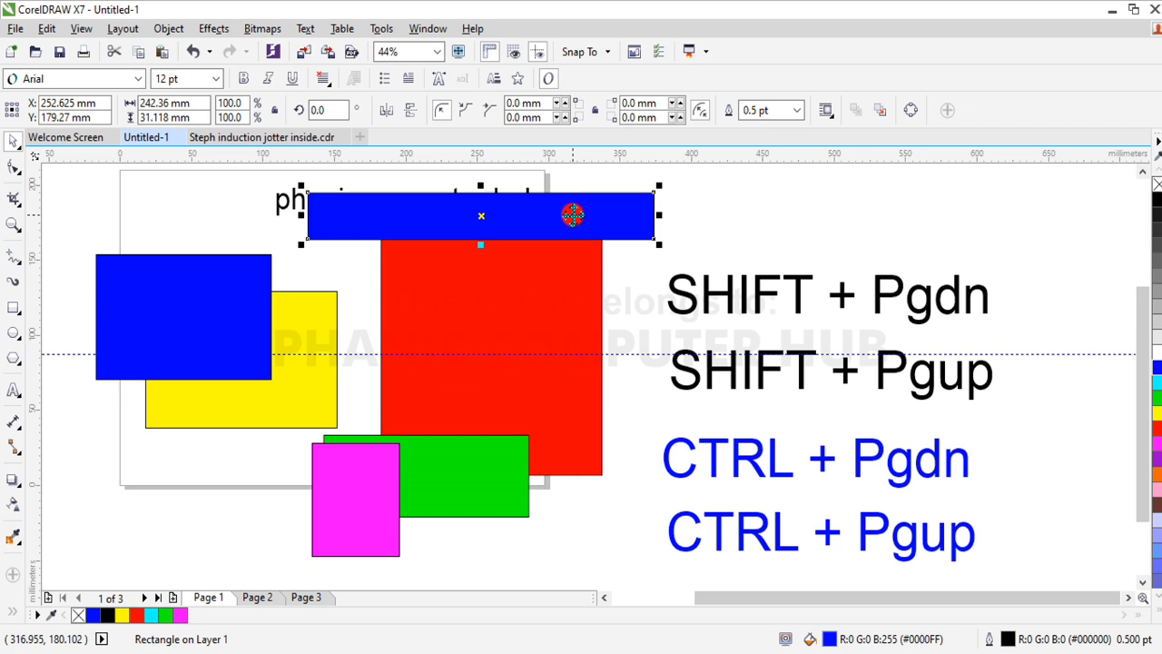
pyautogui.hotkey('shift', 'pagedown')
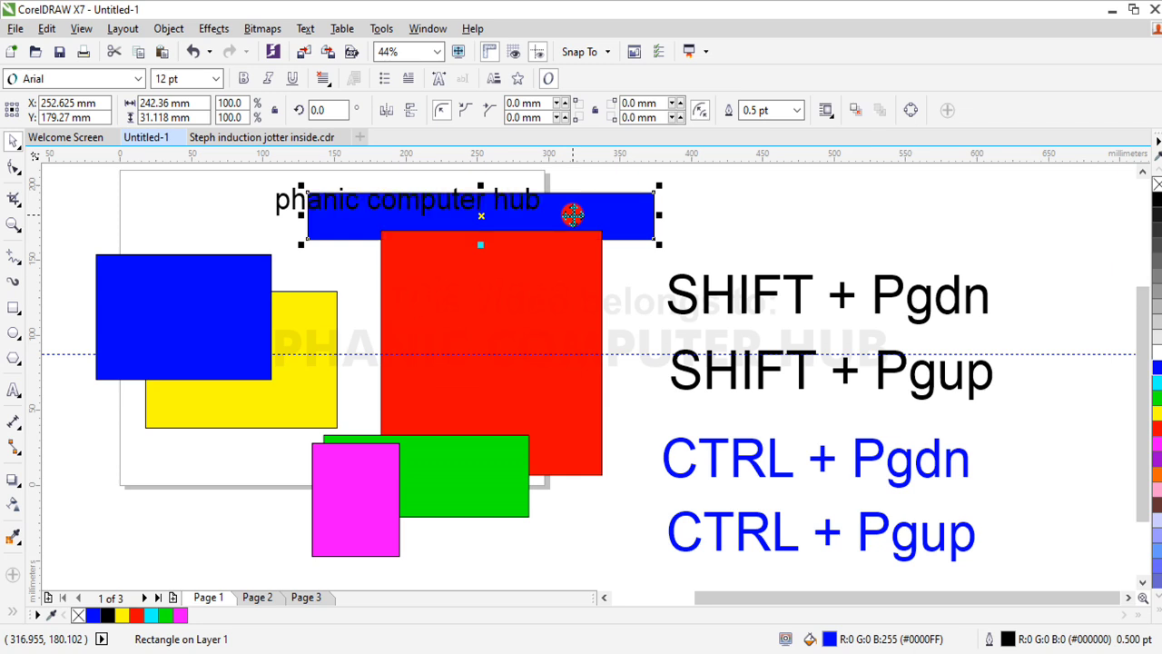
# Put the blue bar back in front of the "phanic computer hub" text and move it back one level, directly behind the text.
pyautogui.click(687, 197)
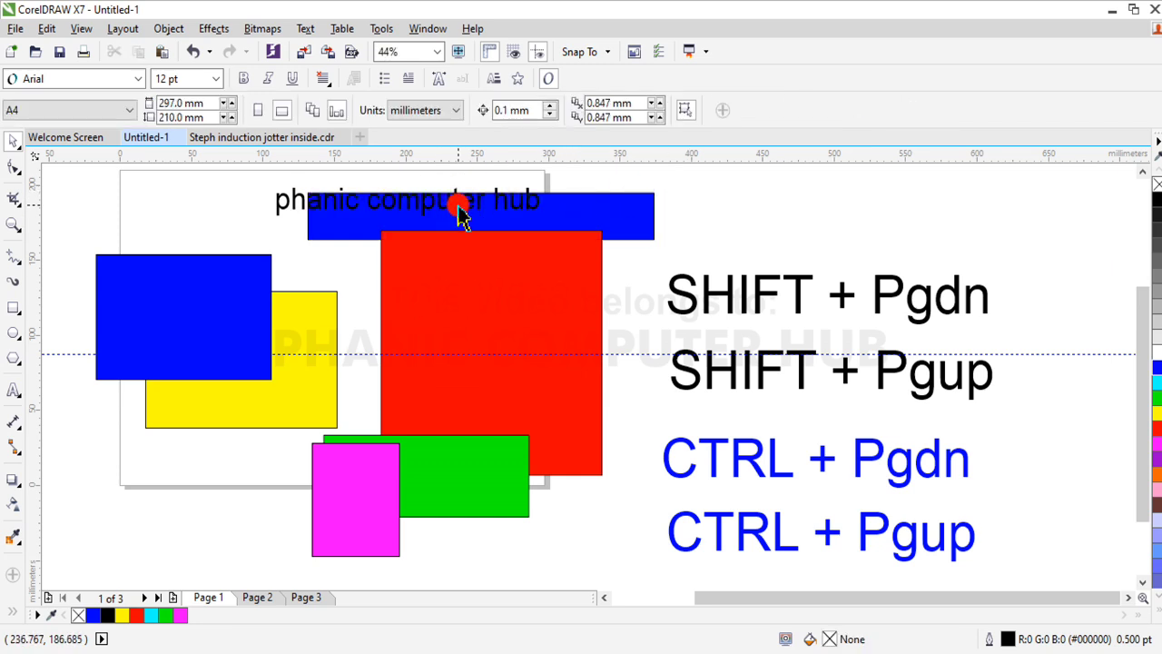
pyautogui.click(459, 203)
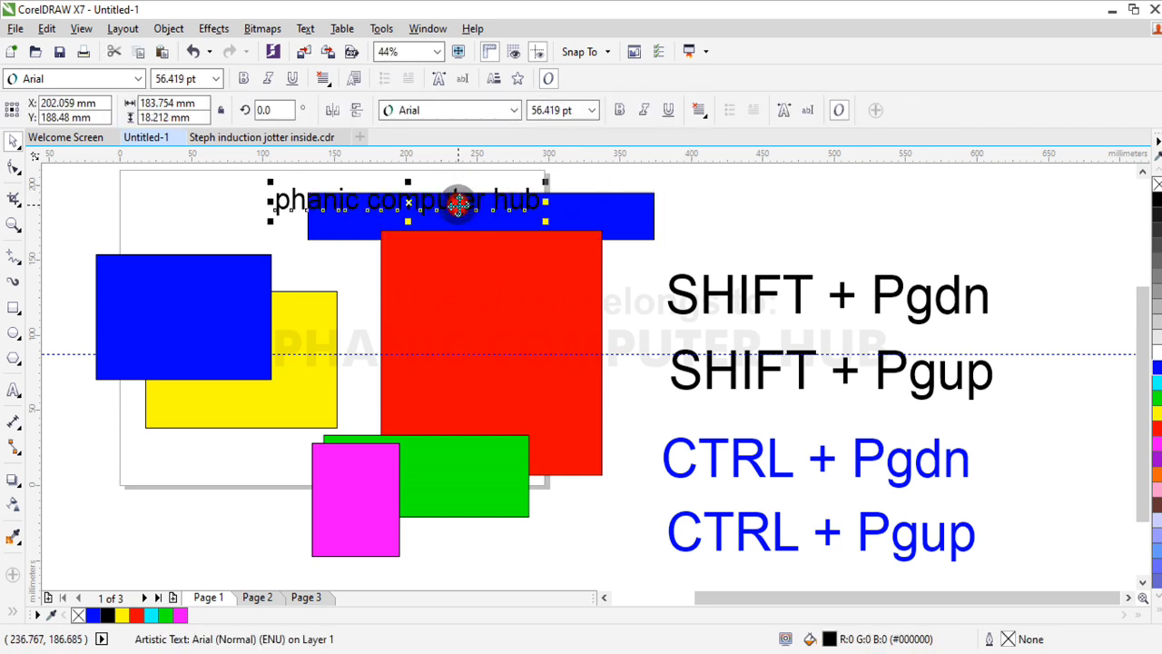
pyautogui.click(561, 218)
pyautogui.hotkey('shift', 'pageup')
pyautogui.click(694, 207)
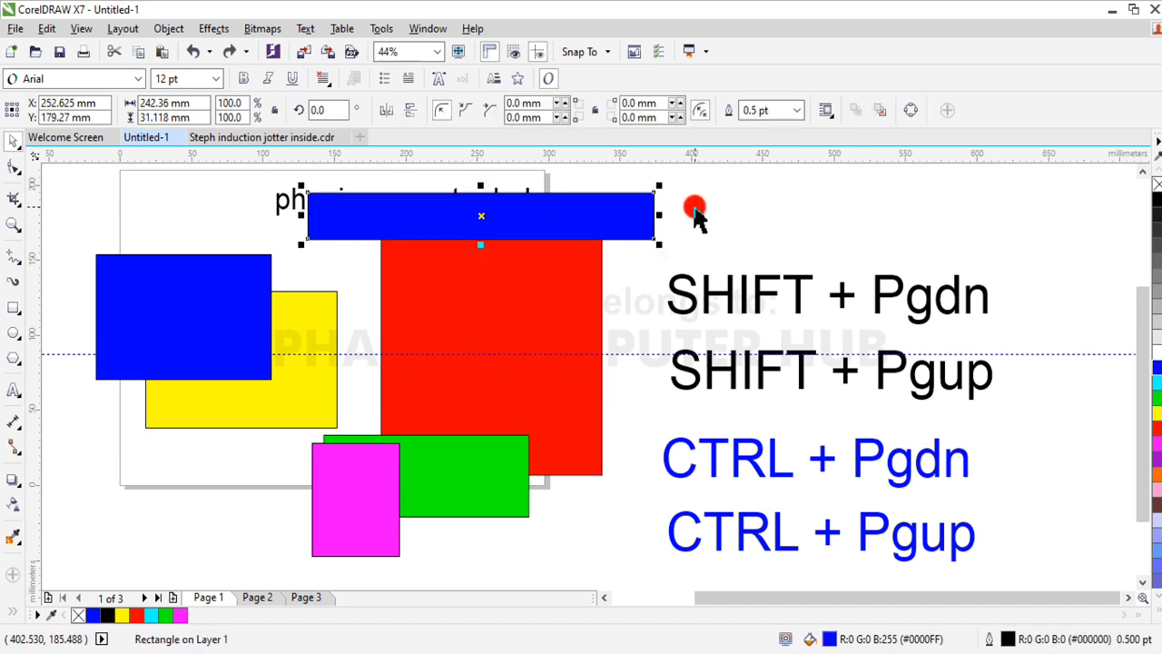
pyautogui.click(642, 227)
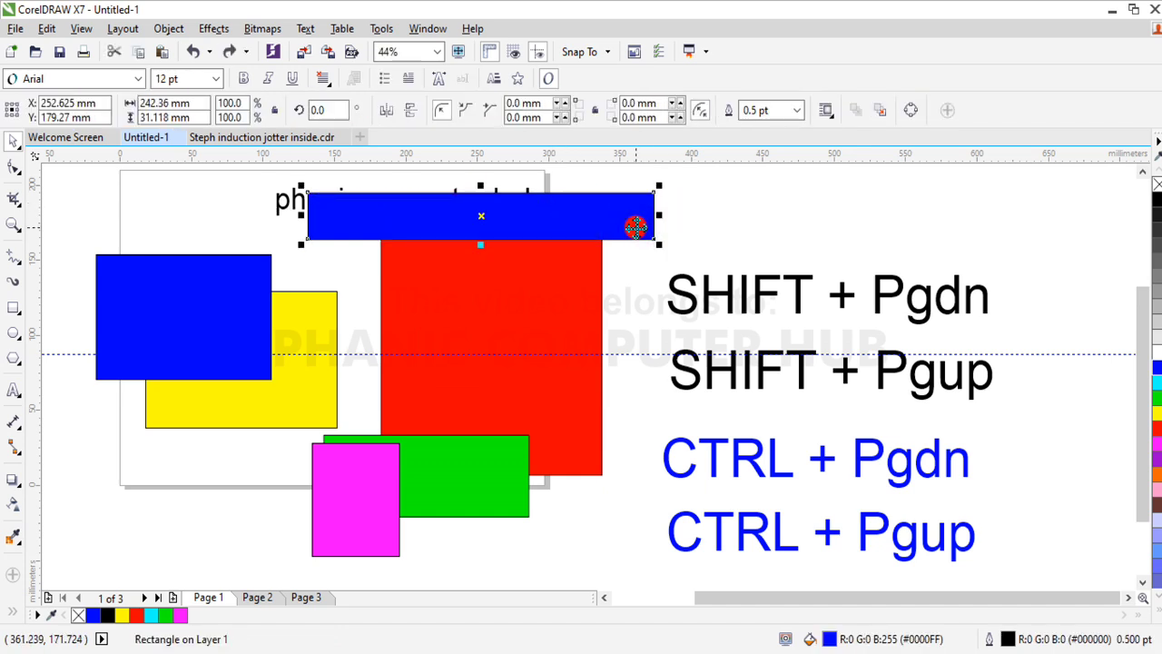
pyautogui.hotkey('ctrl', 'pagedown')
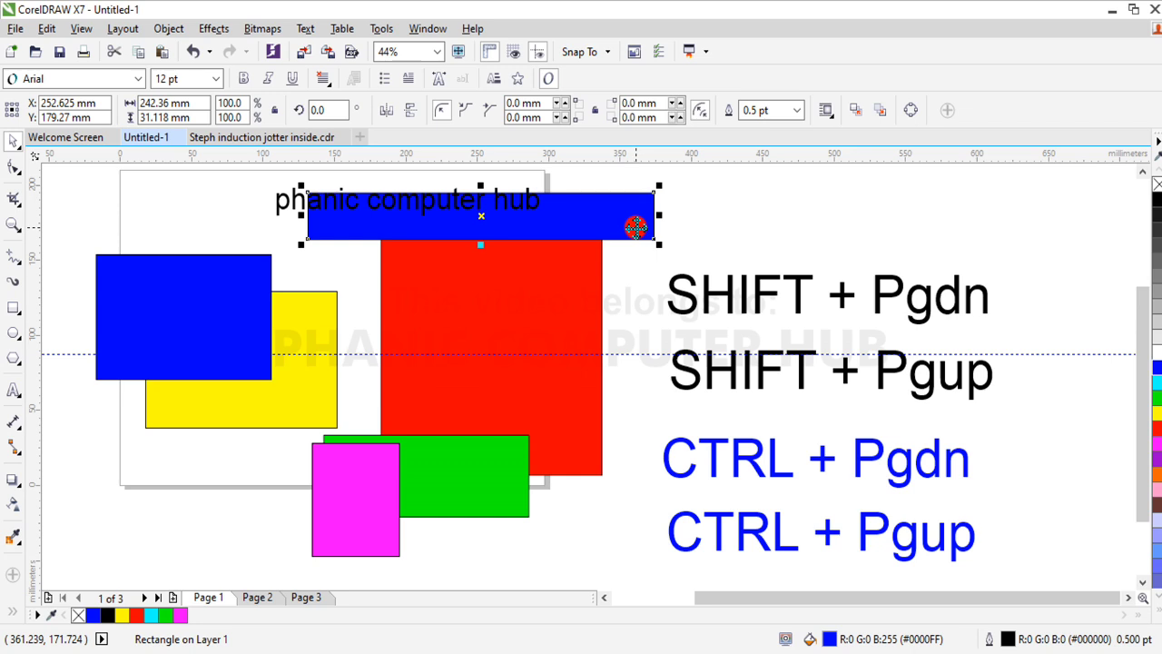
pyautogui.click(713, 202)
# Center the "phanic computer hub" text on the blue bar and fill the text white.
pyautogui.click(606, 214)
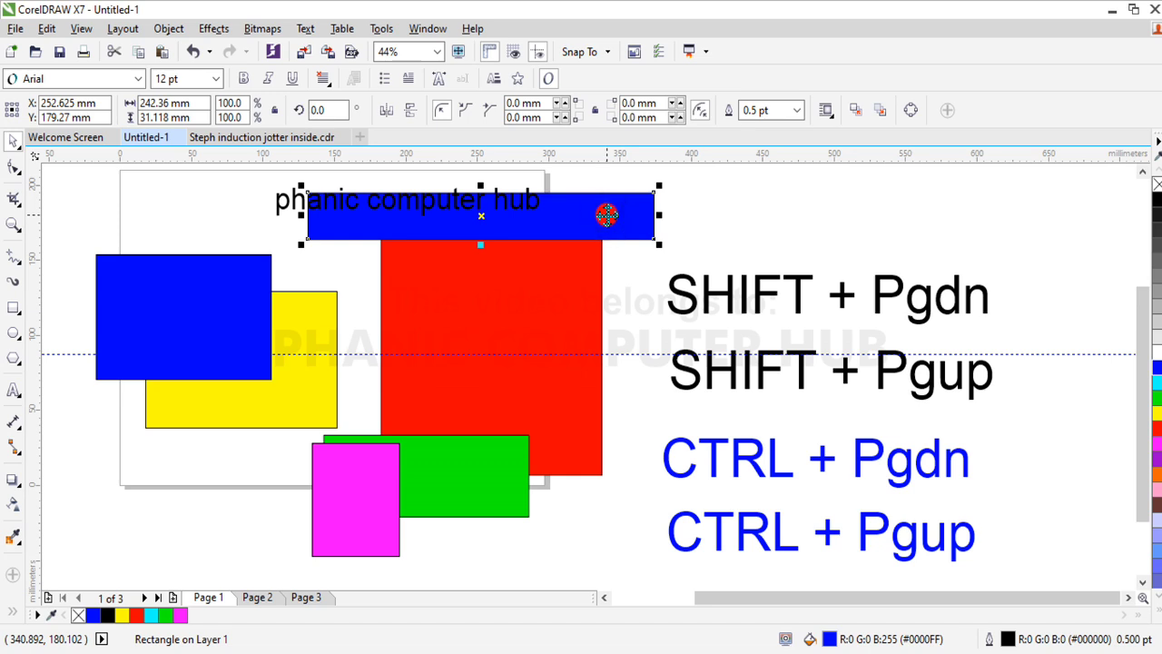
pyautogui.click(674, 207)
pyautogui.click(497, 201)
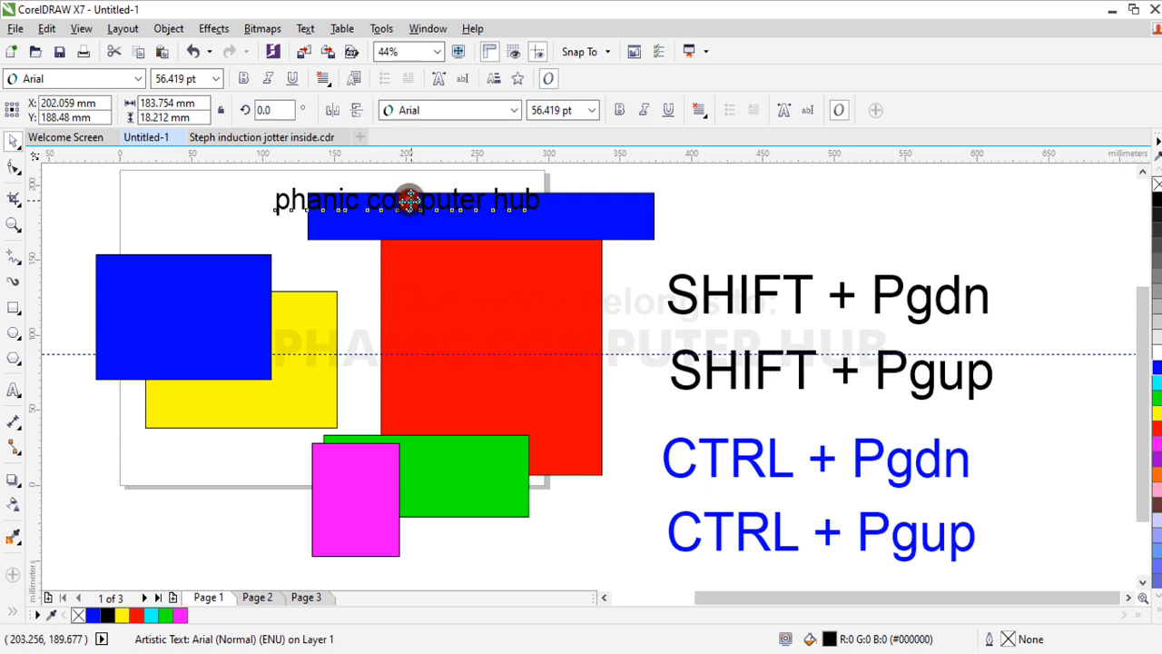
pyautogui.moveTo(402, 197); pyautogui.dragTo(481, 216)
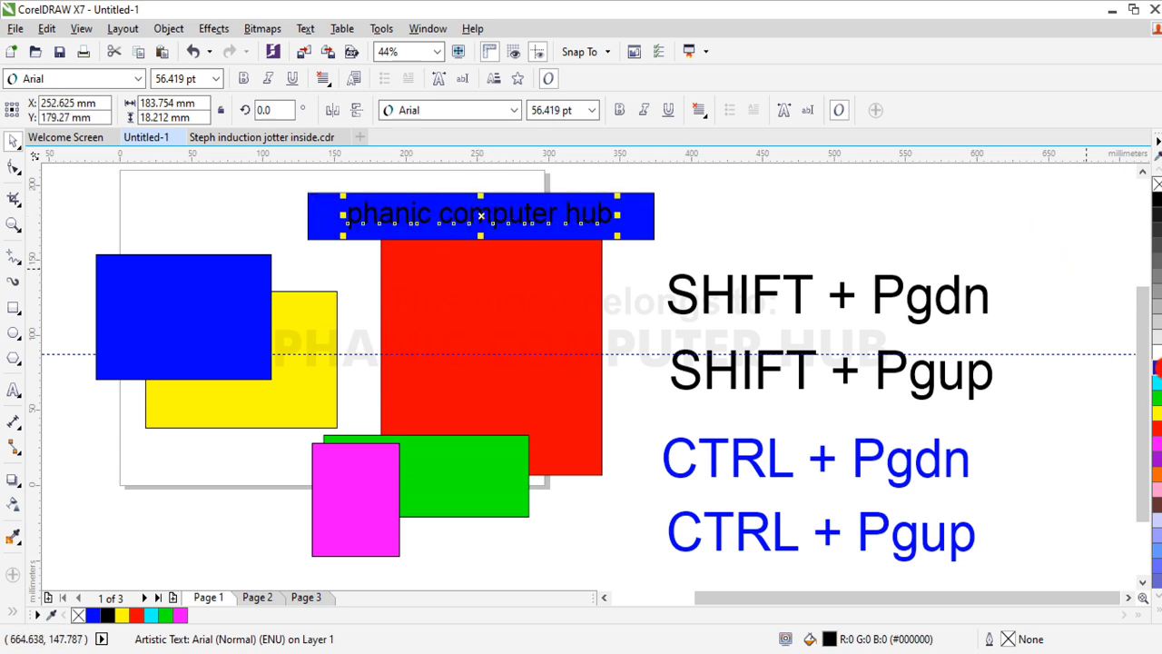
pyautogui.click(1155, 354)
pyautogui.click(917, 251)
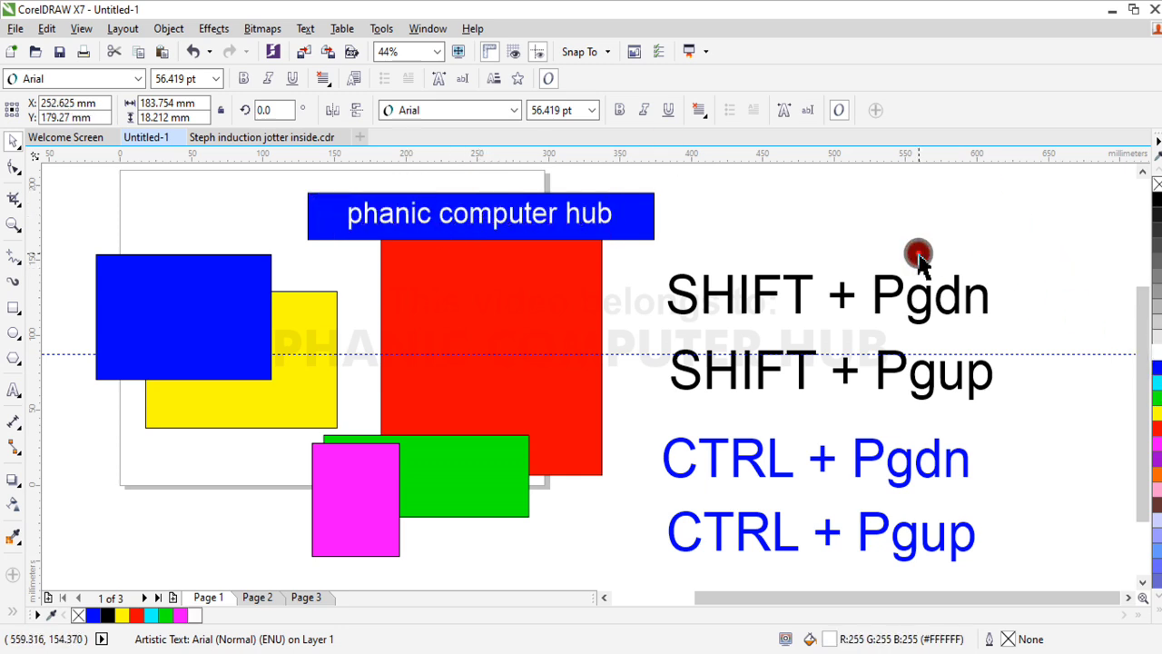